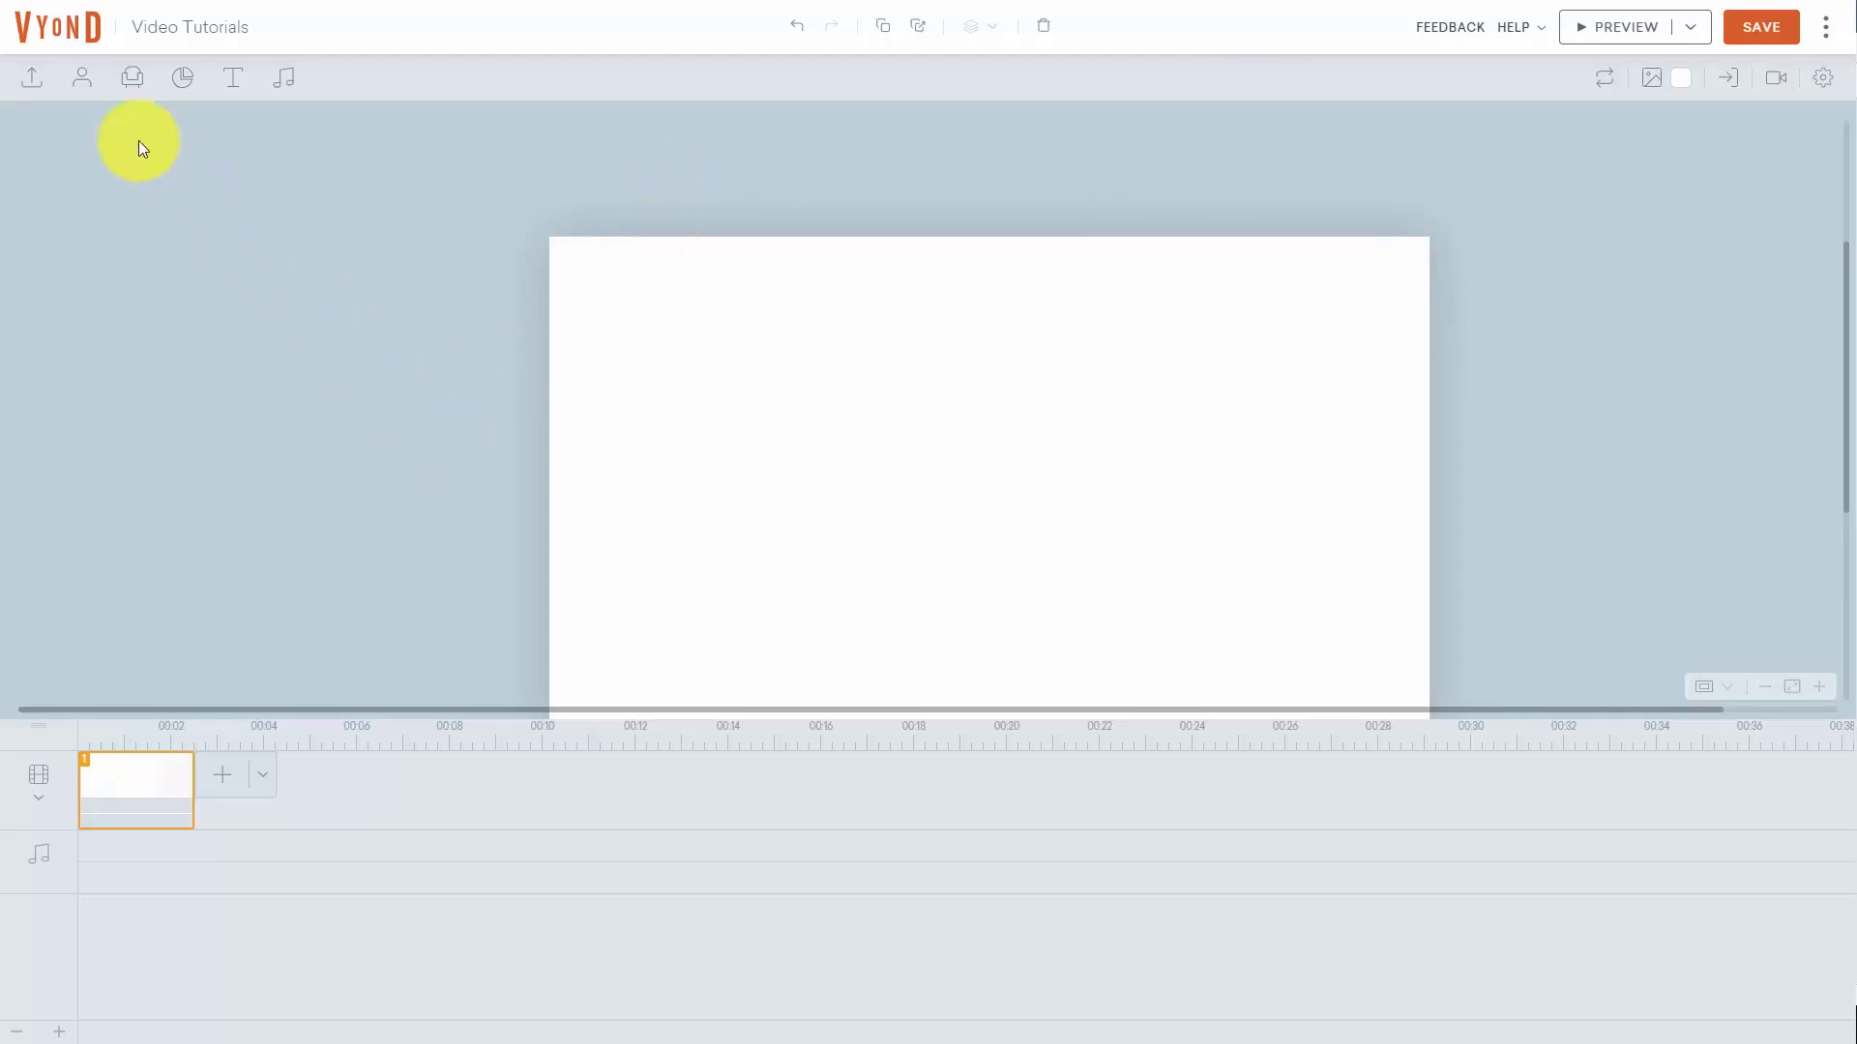
# Step: Open the Prop library from the top toolbar, showing Props and Screens & Frames
pyautogui.click(132, 85)
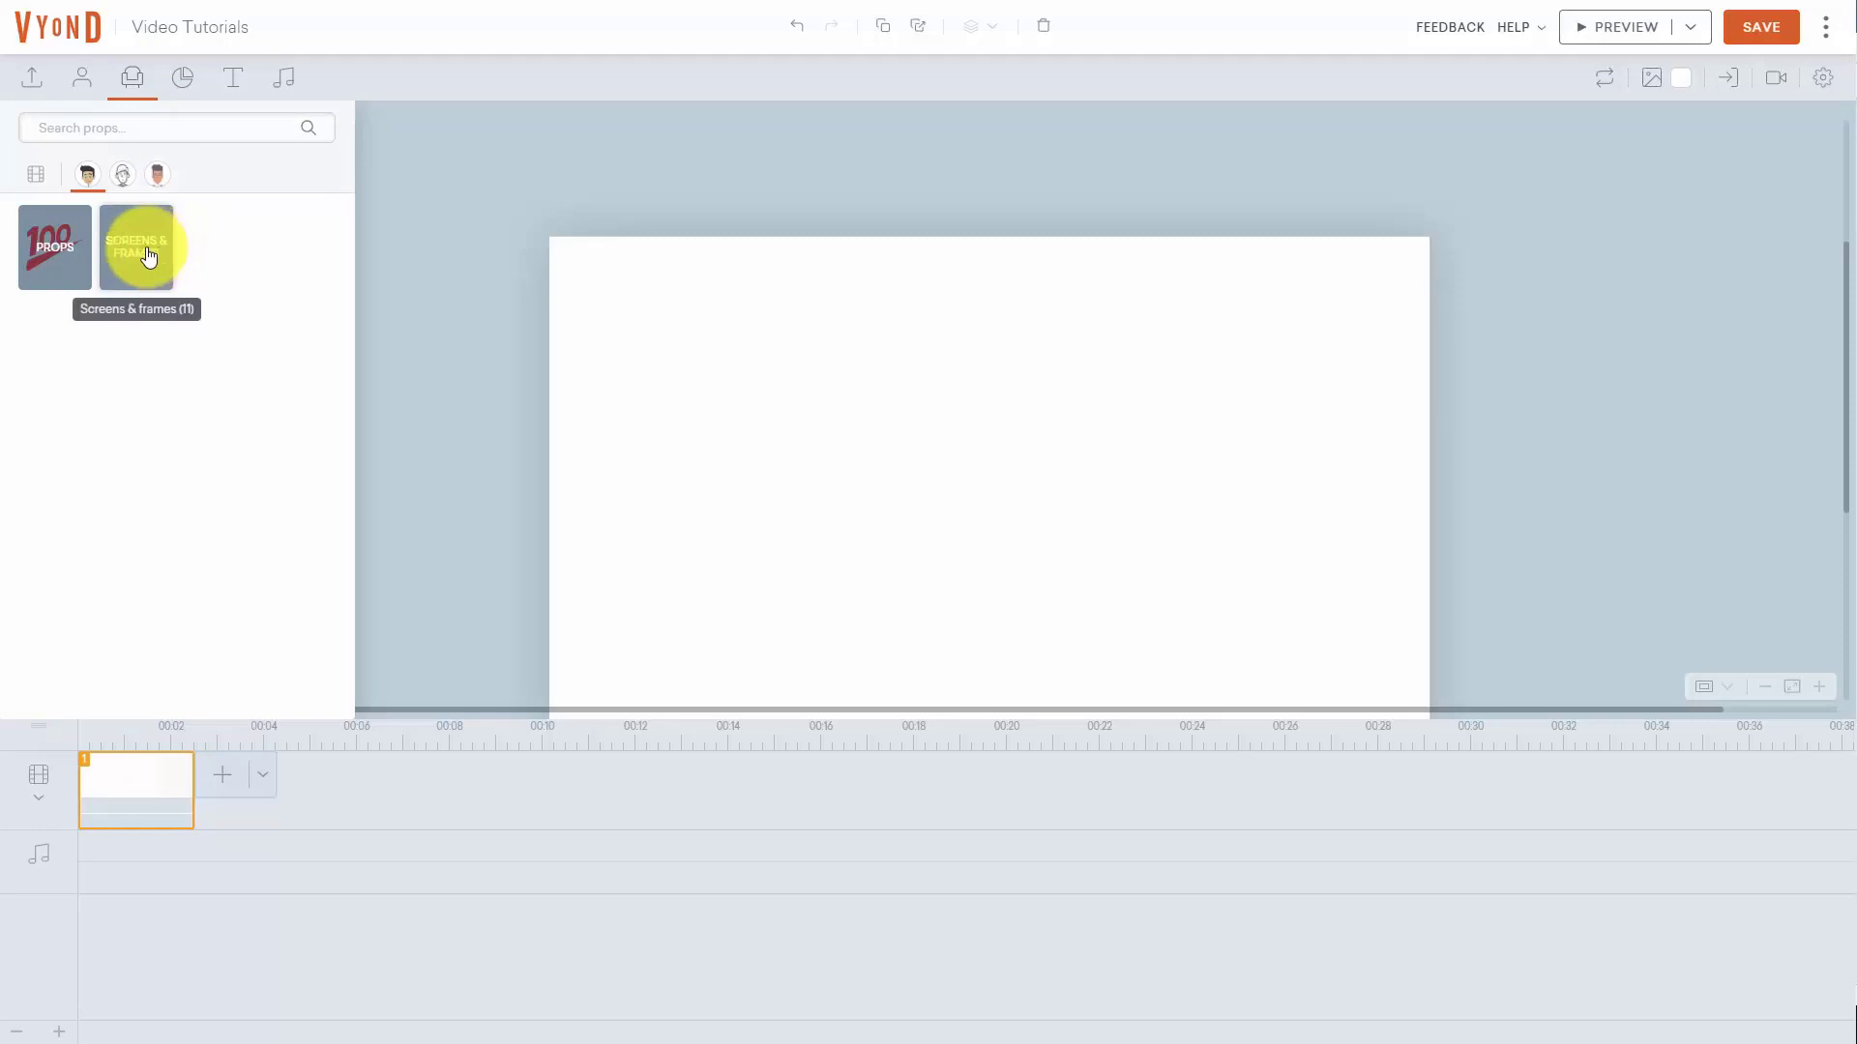
# Step: Try Whiteboard style, return to Contemporary, and open the full Props category of 3718 props
pyautogui.click(50, 256)
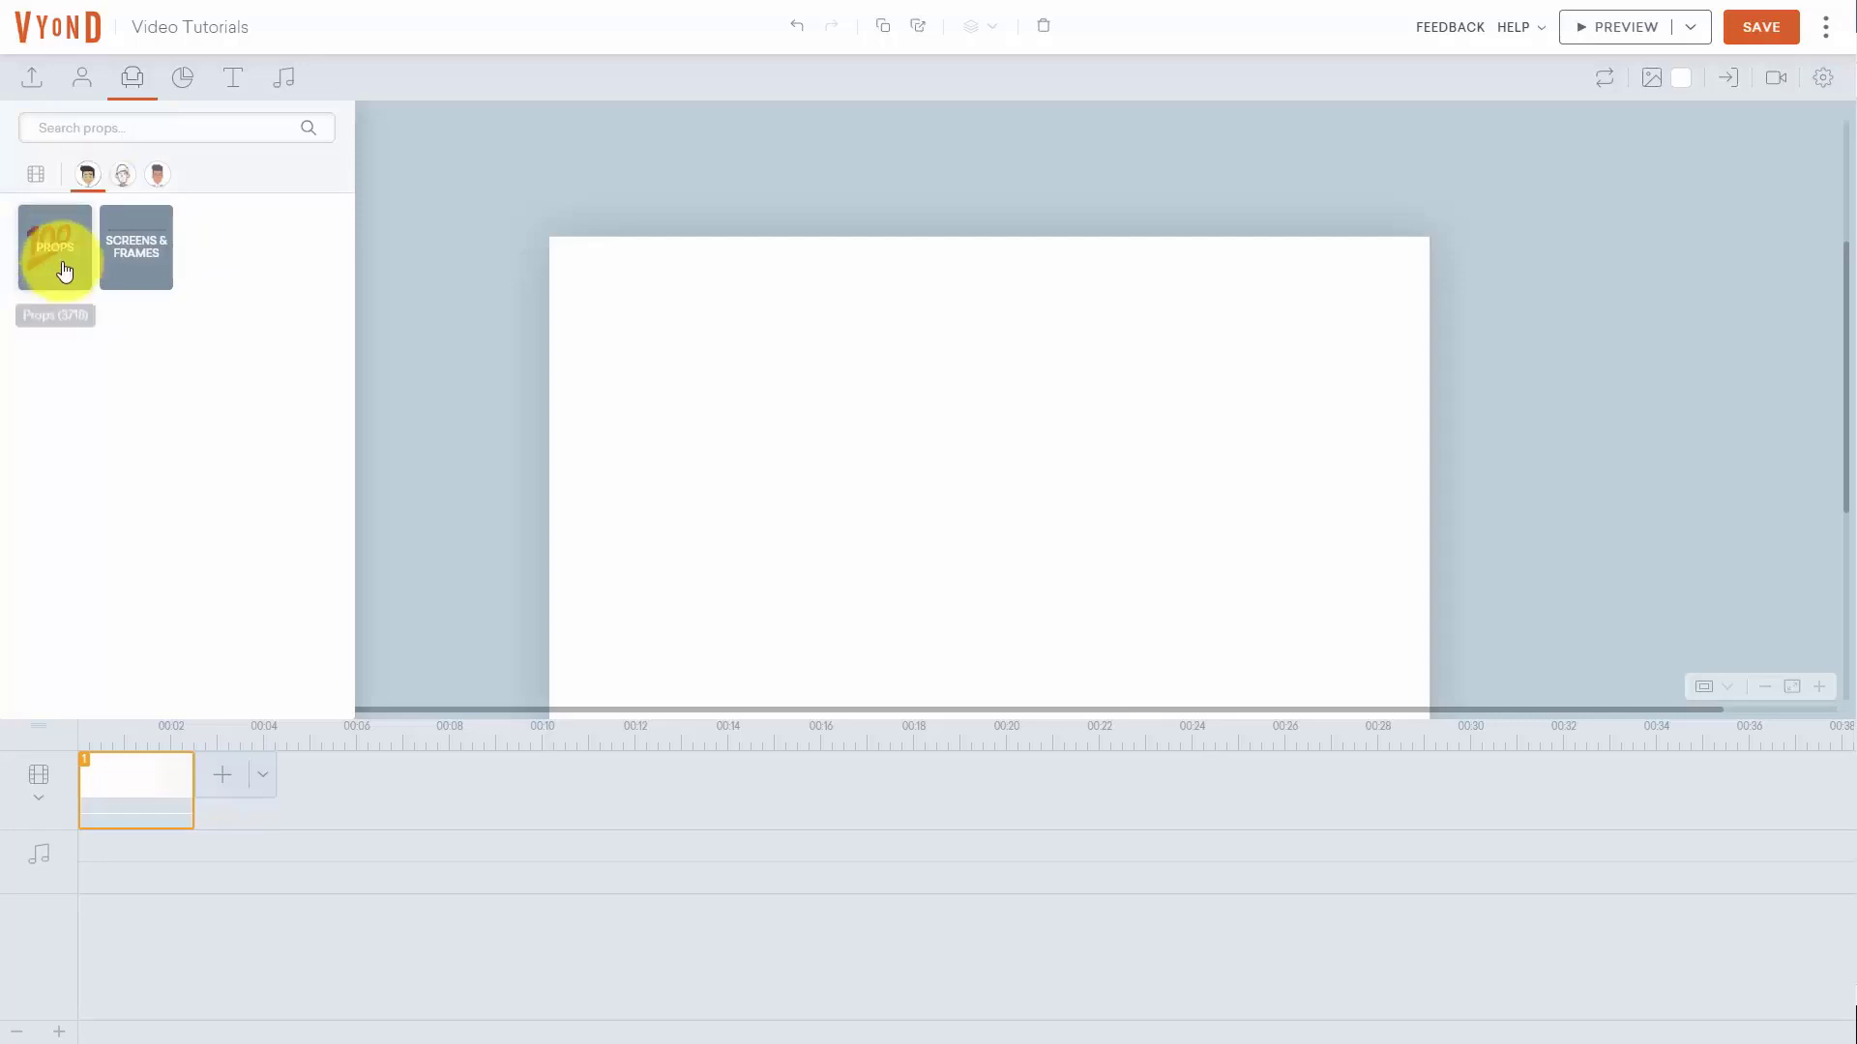
pyautogui.click(123, 181)
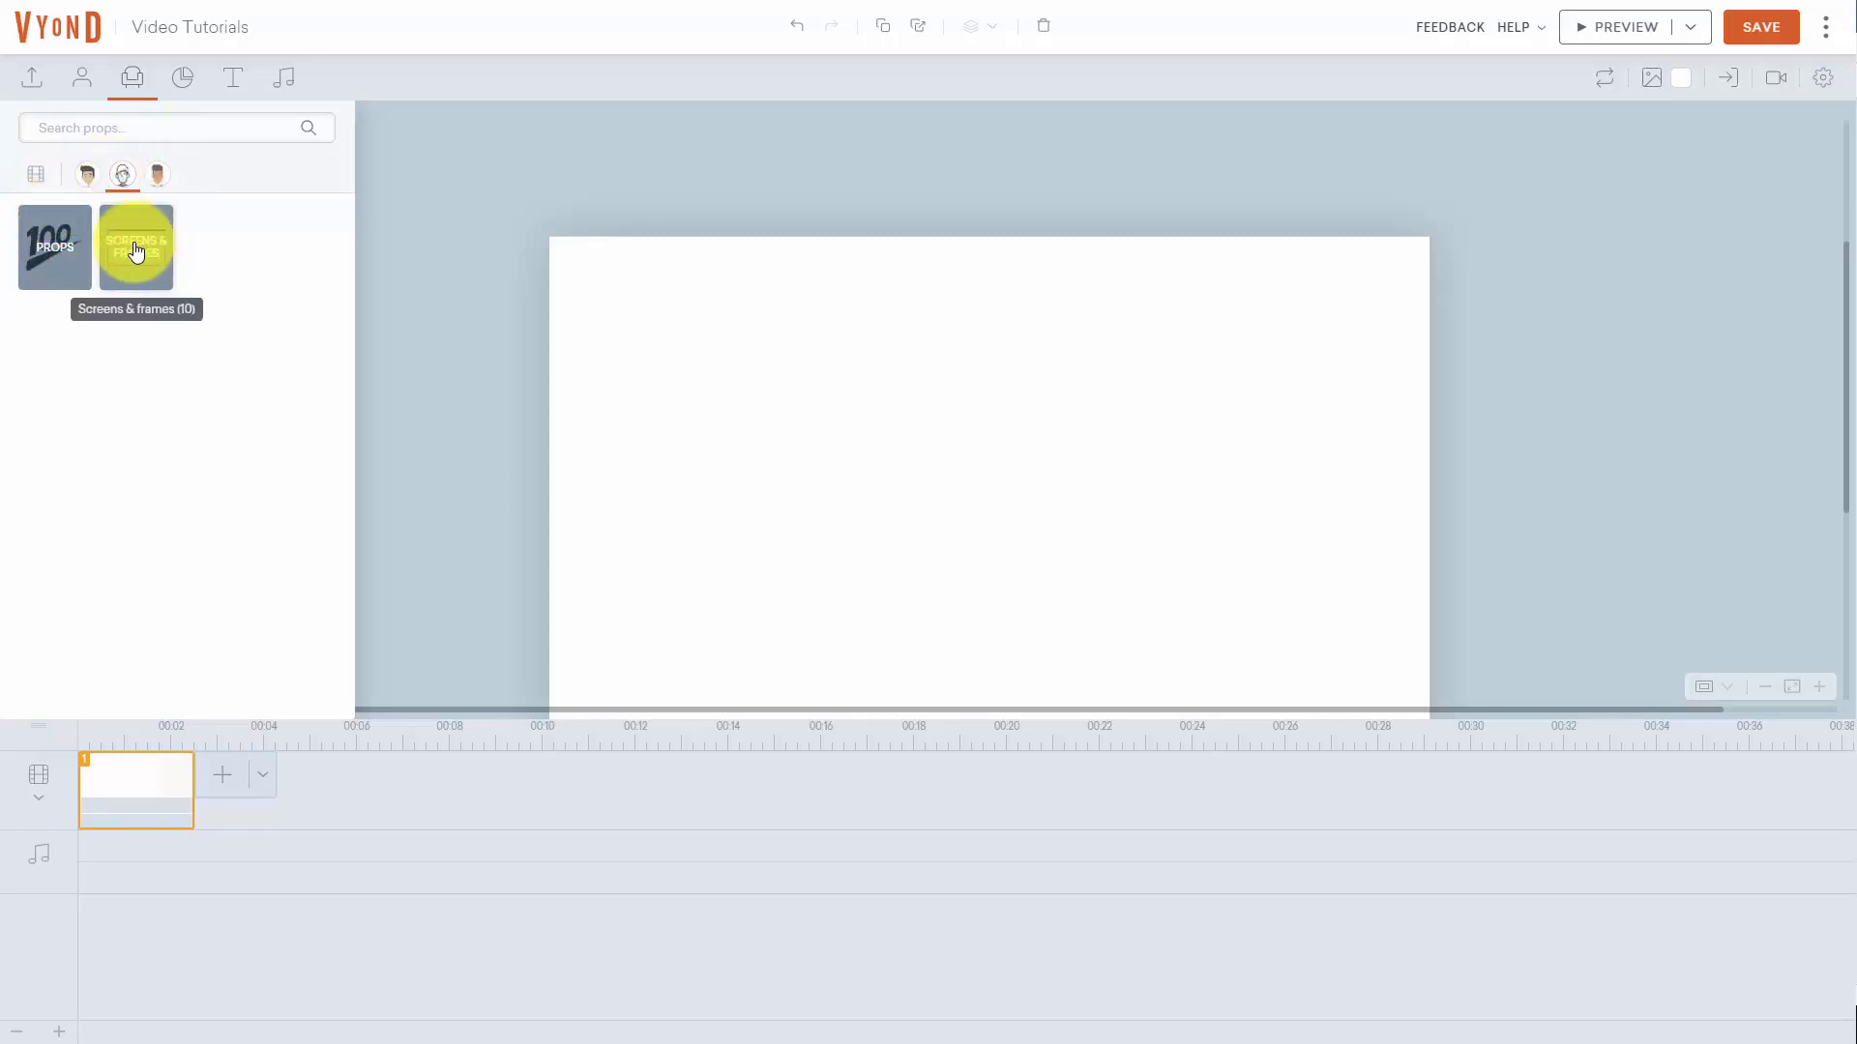
pyautogui.click(157, 177)
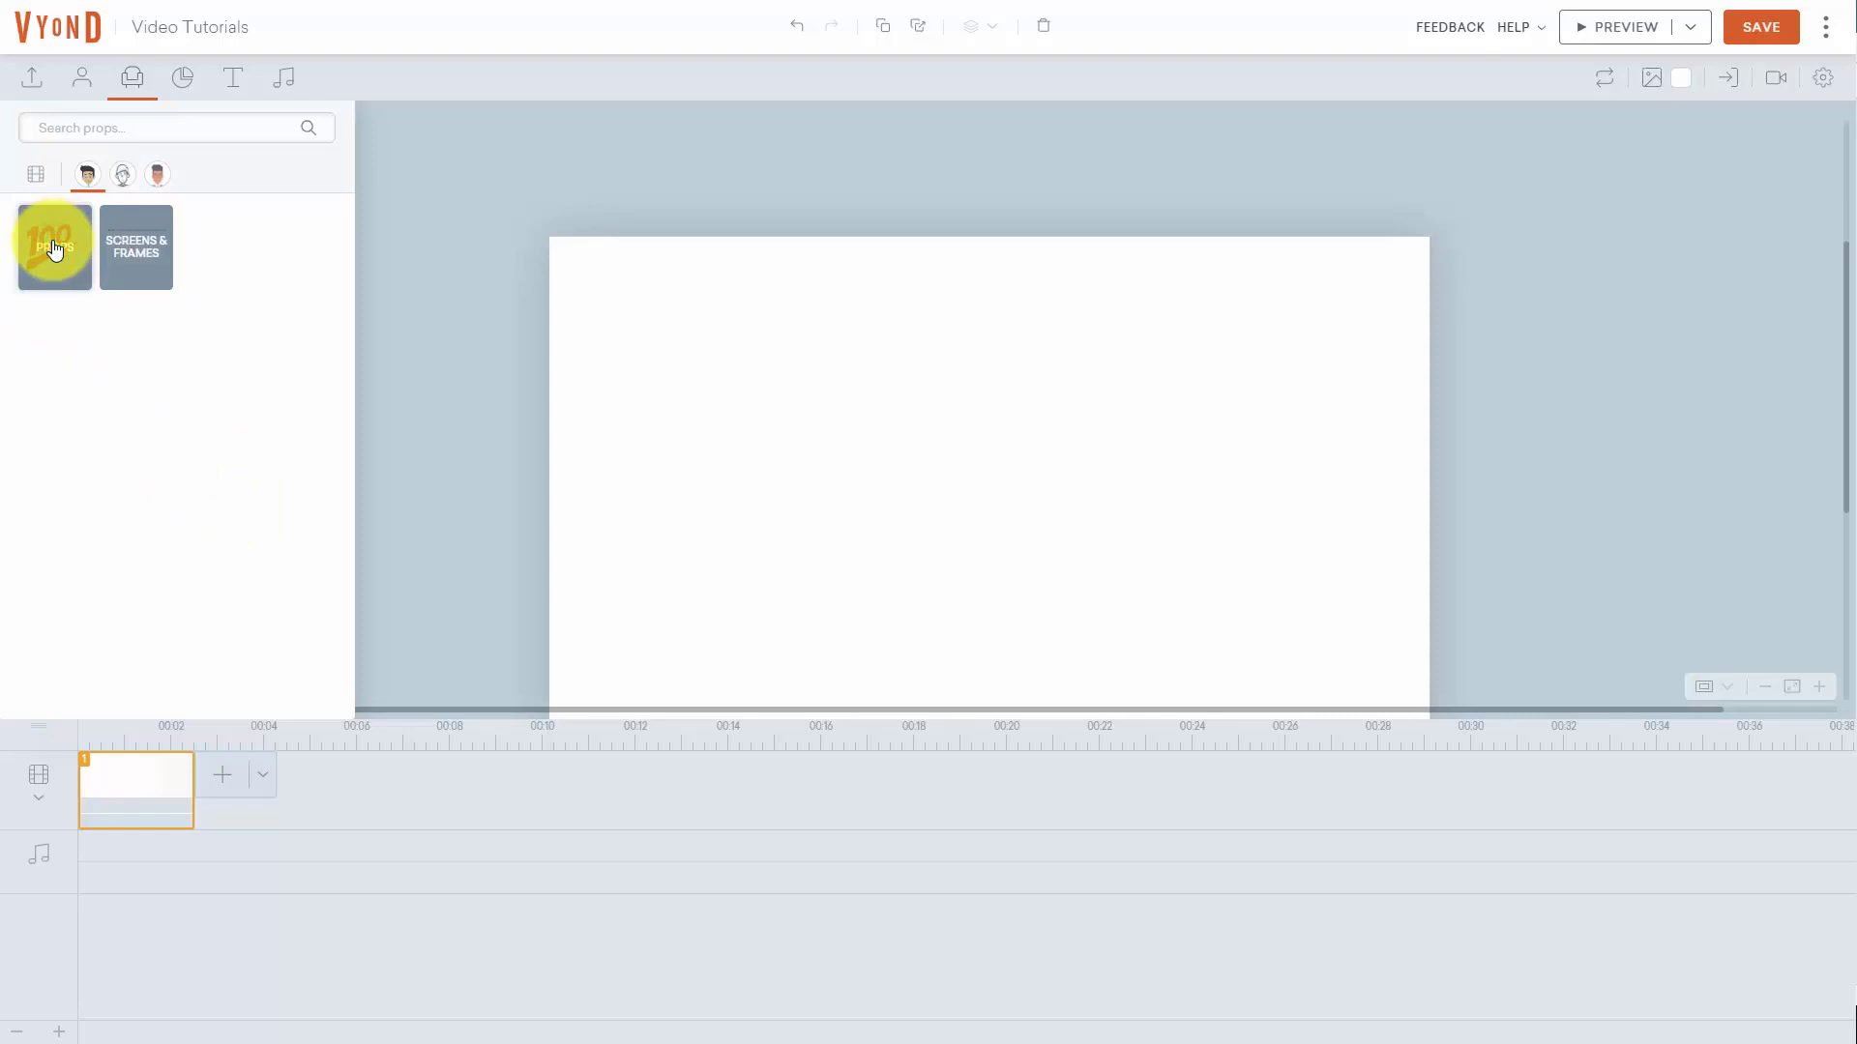
pyautogui.click(54, 247)
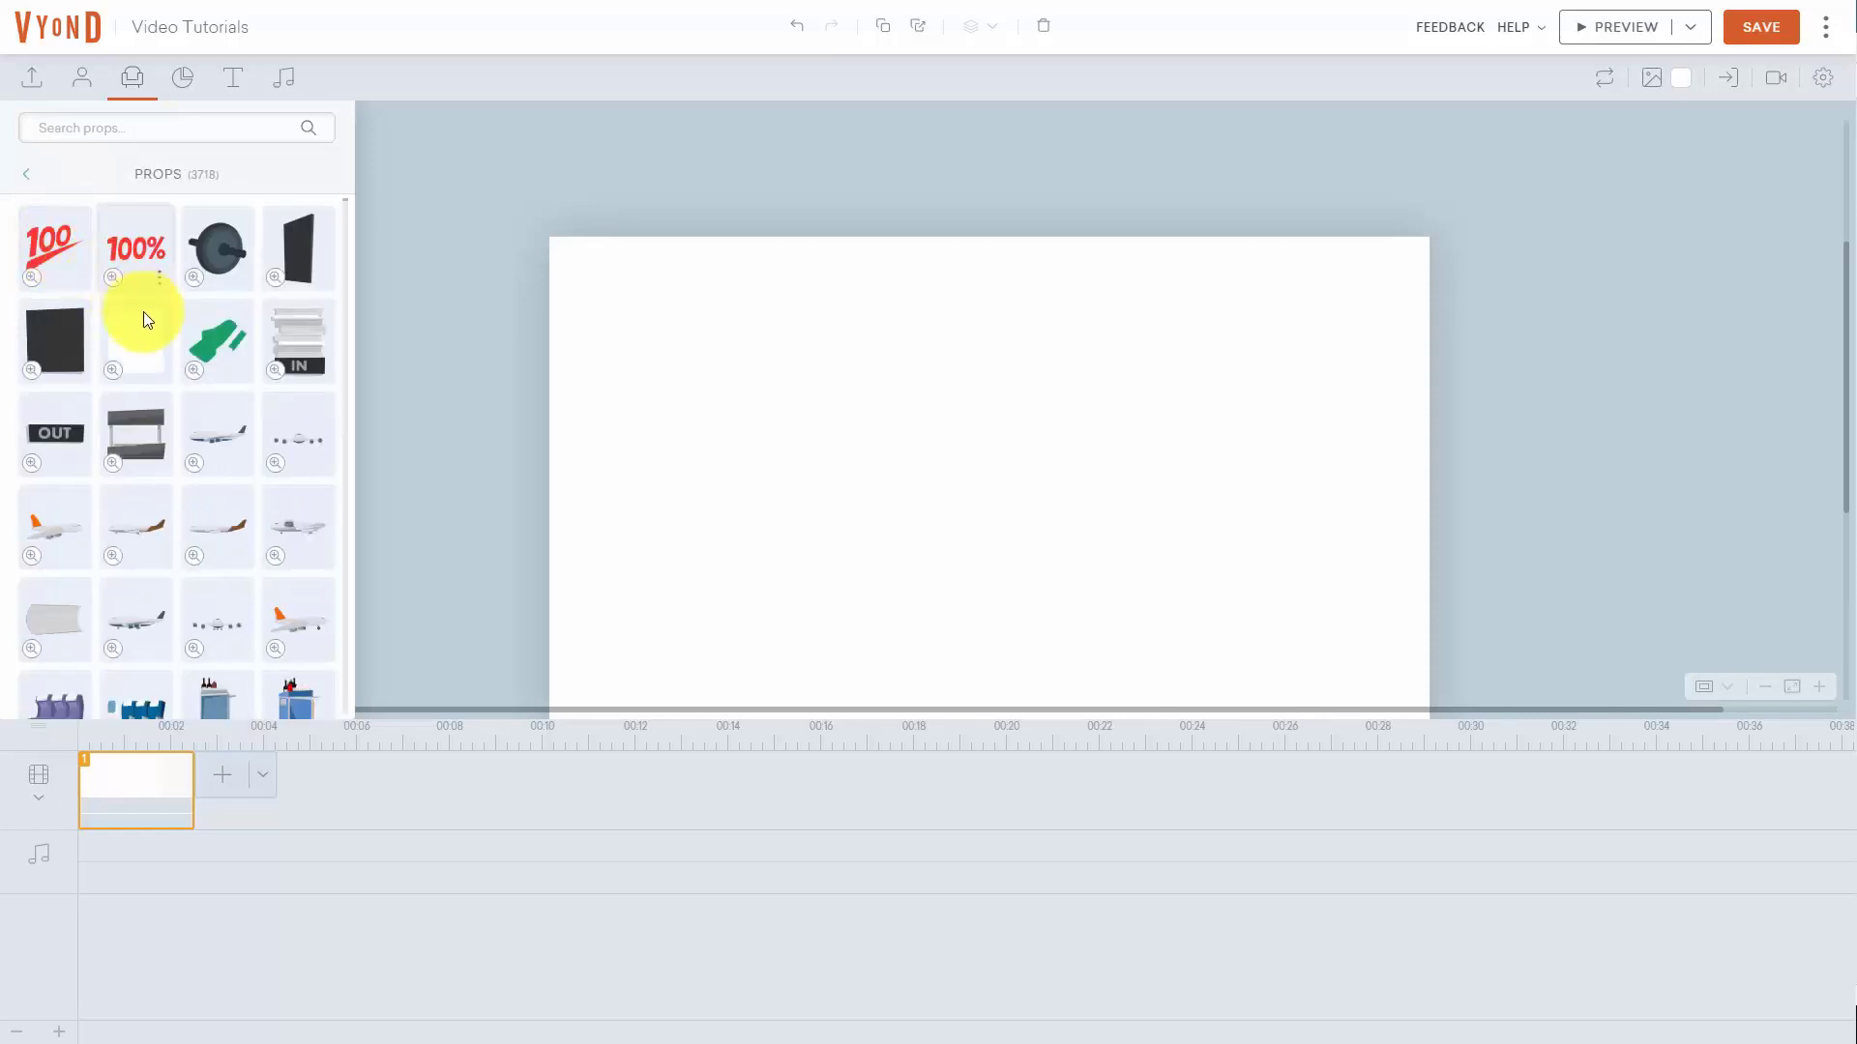
pyautogui.scroll(-4, 147, 316)
pyautogui.scroll(-2, 145, 319)
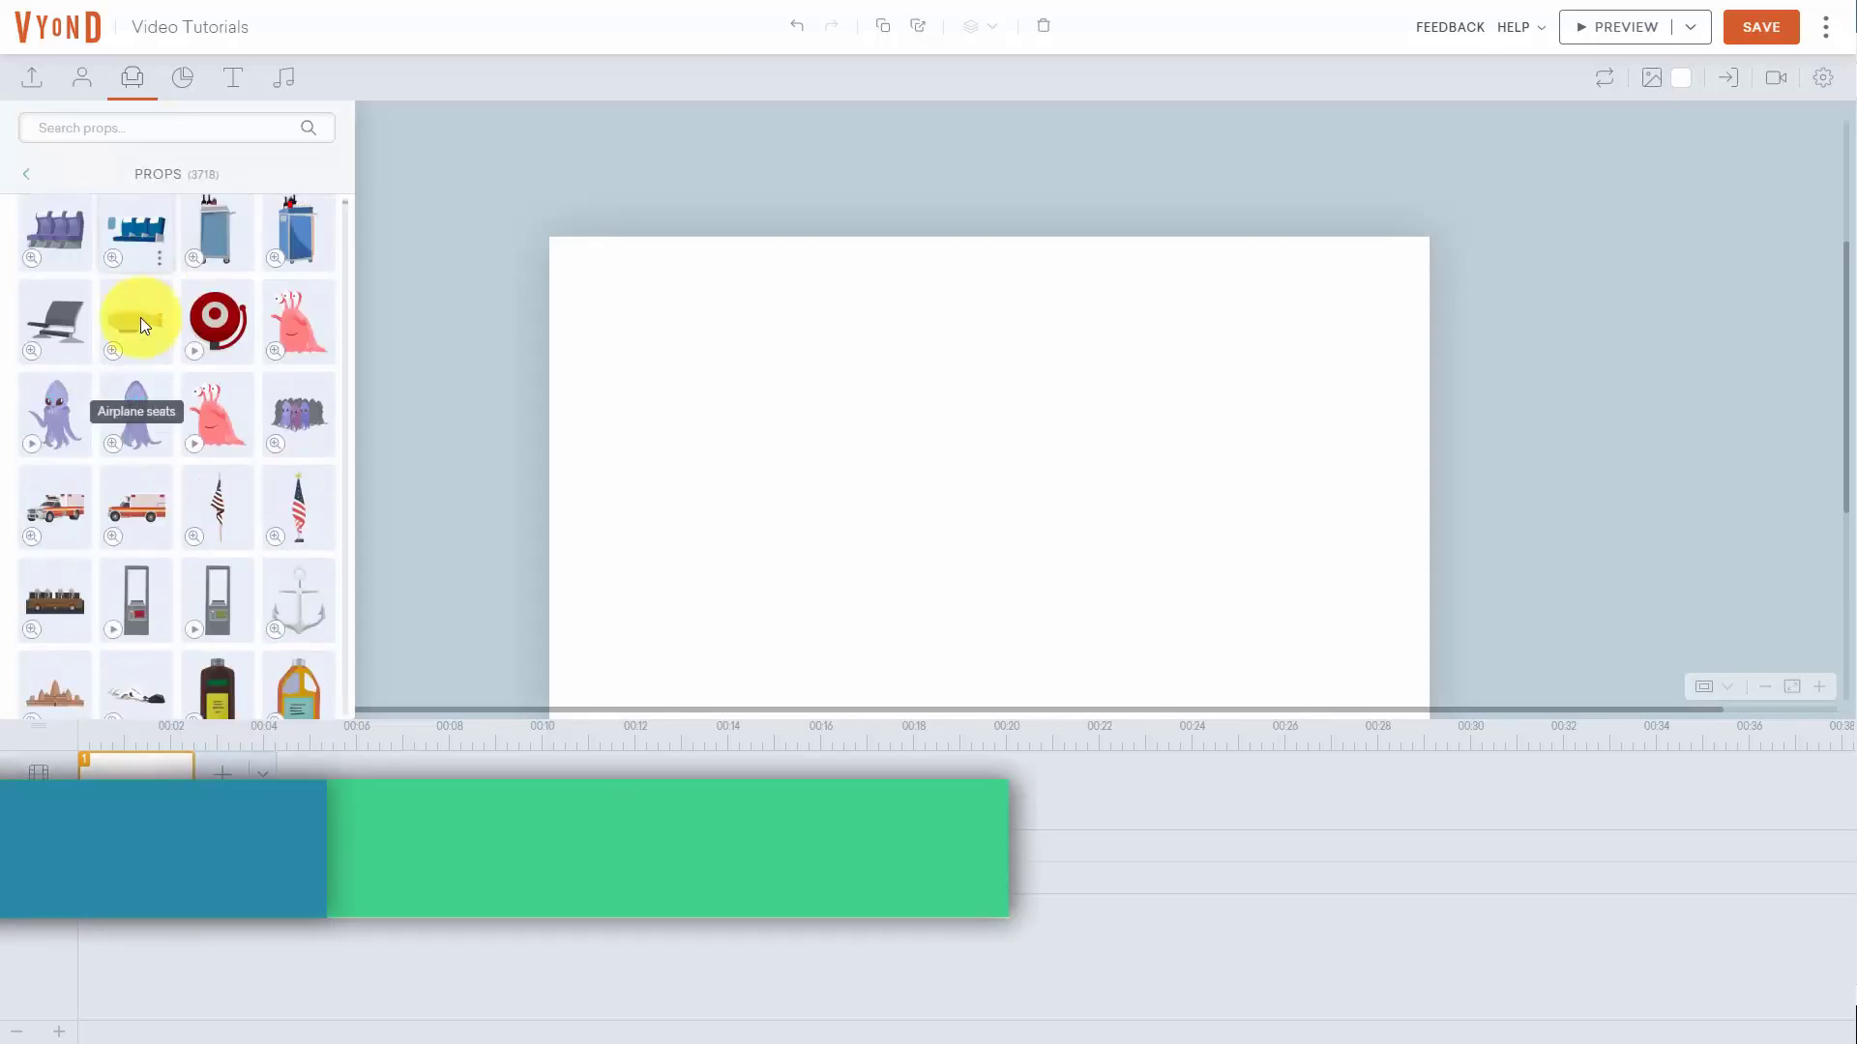
pyautogui.scroll(5, 142, 319)
pyautogui.scroll(2, 139, 323)
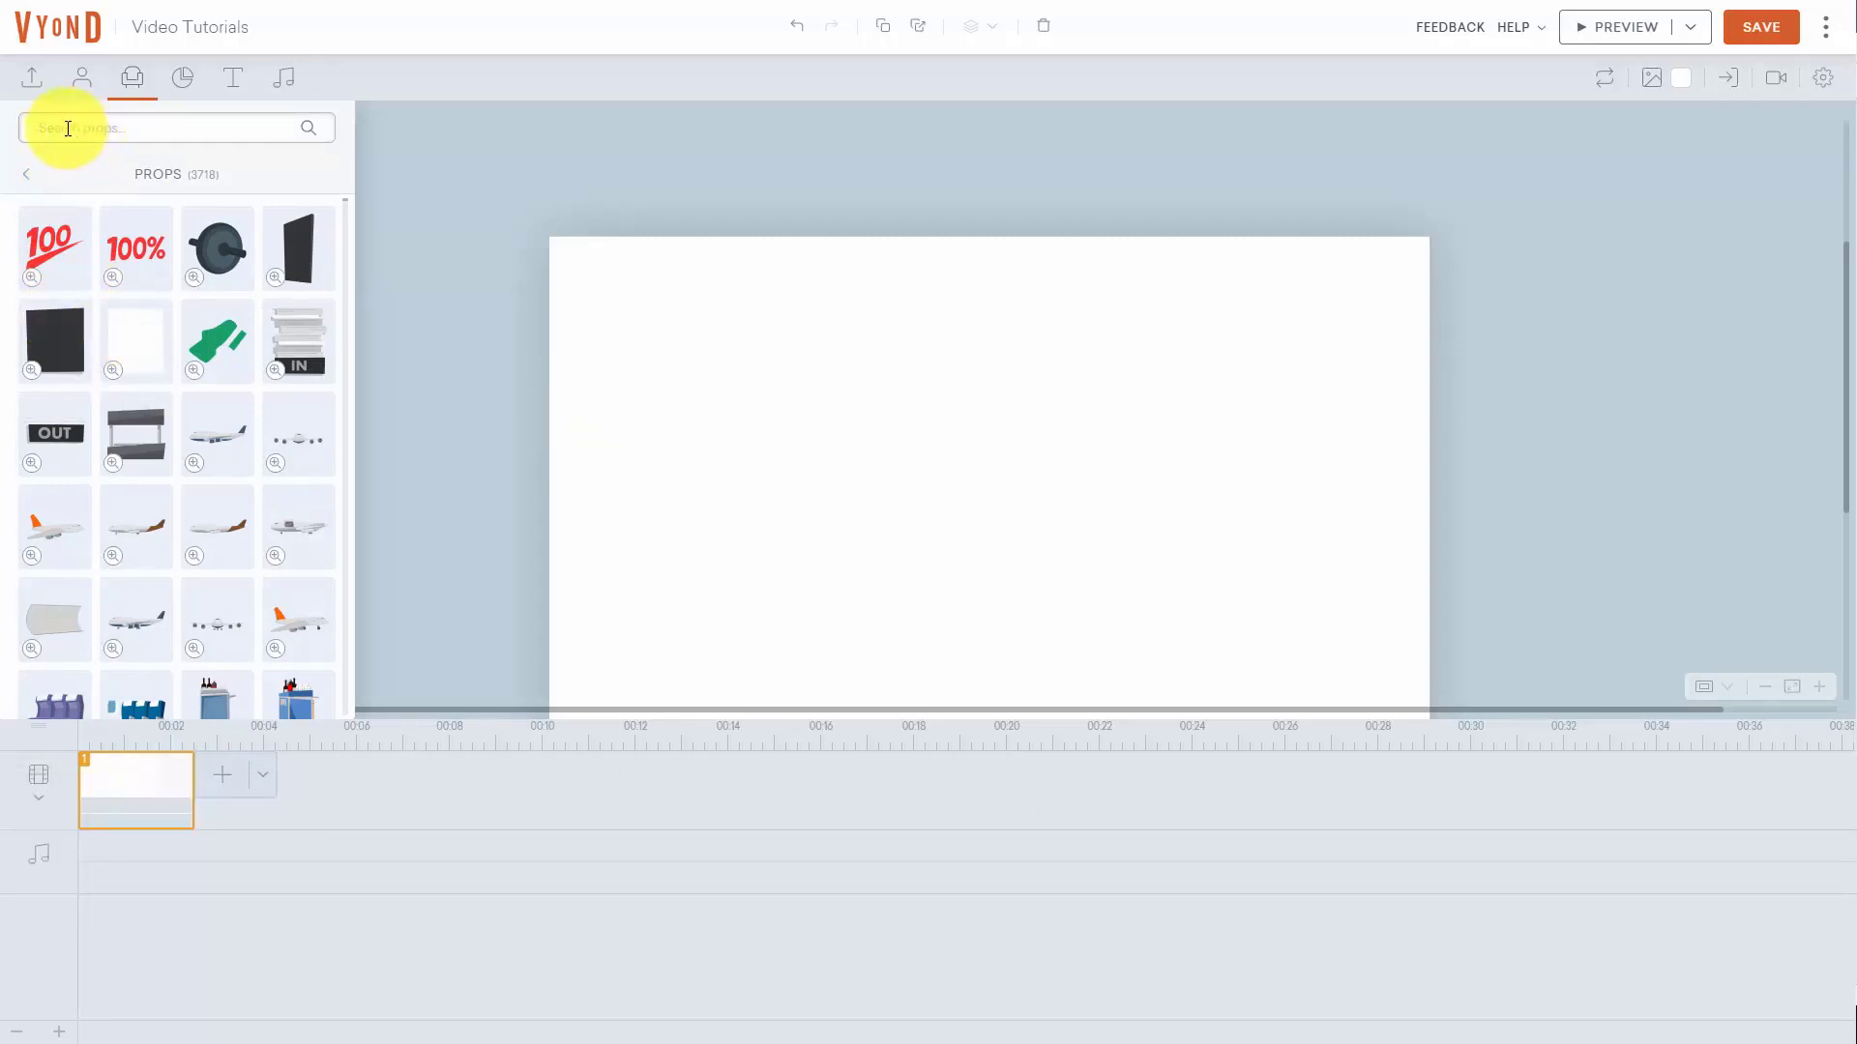
# Step: Search props for 'computer' and place the retro computer in the scene's centre
pyautogui.click(66, 129)
pyautogui.write('computer')
pyautogui.press('Return')
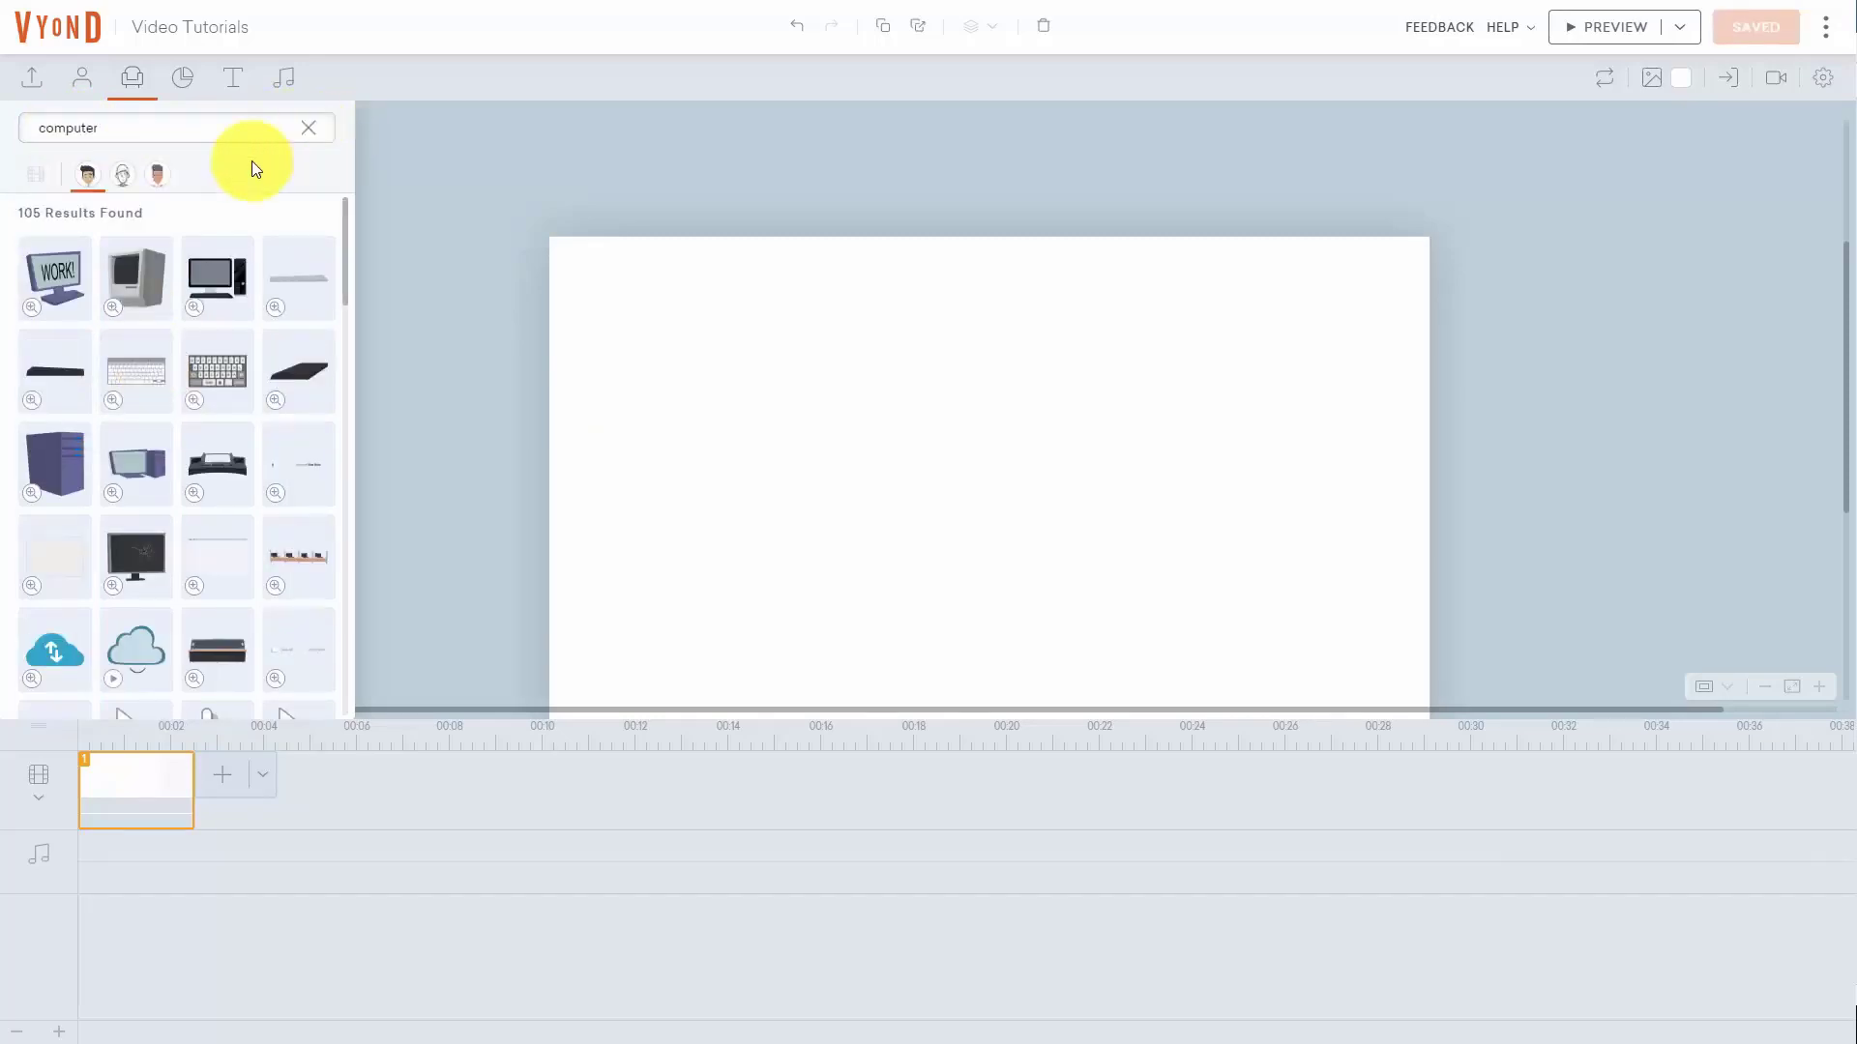
pyautogui.scroll(-4, 169, 315)
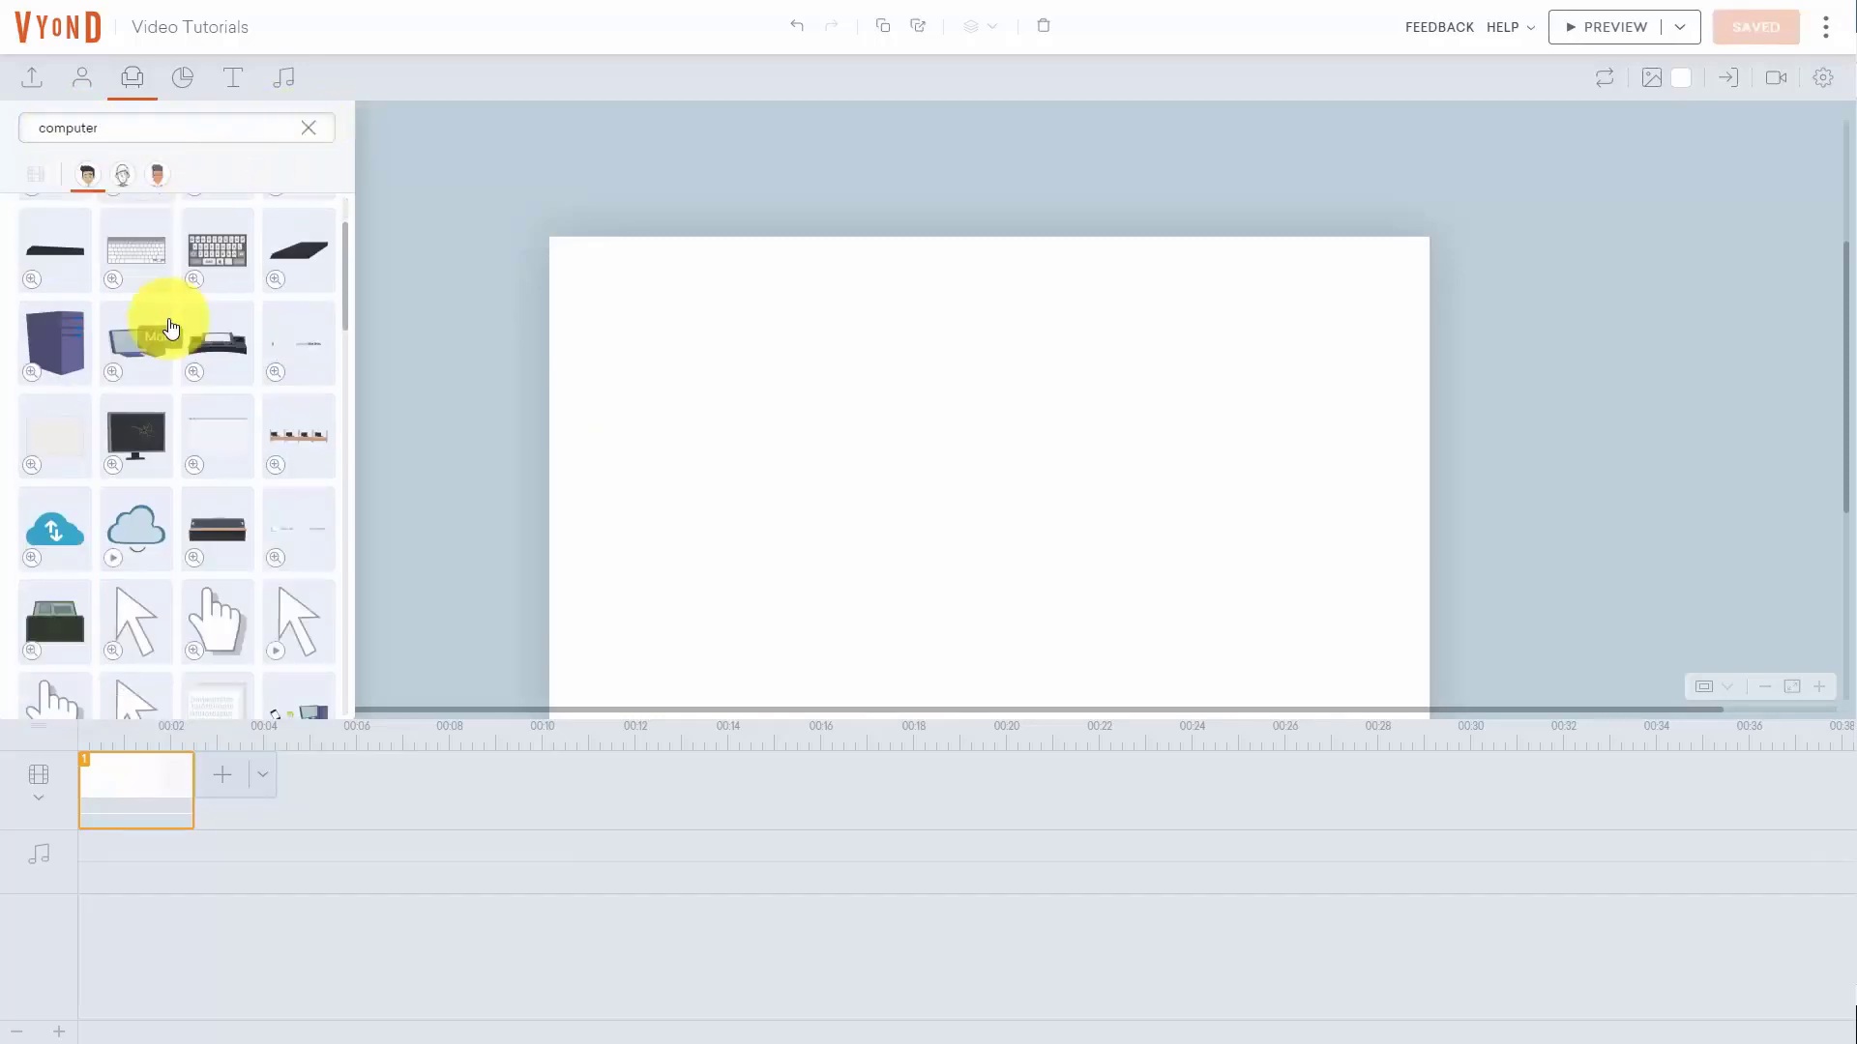
pyautogui.scroll(4, 168, 315)
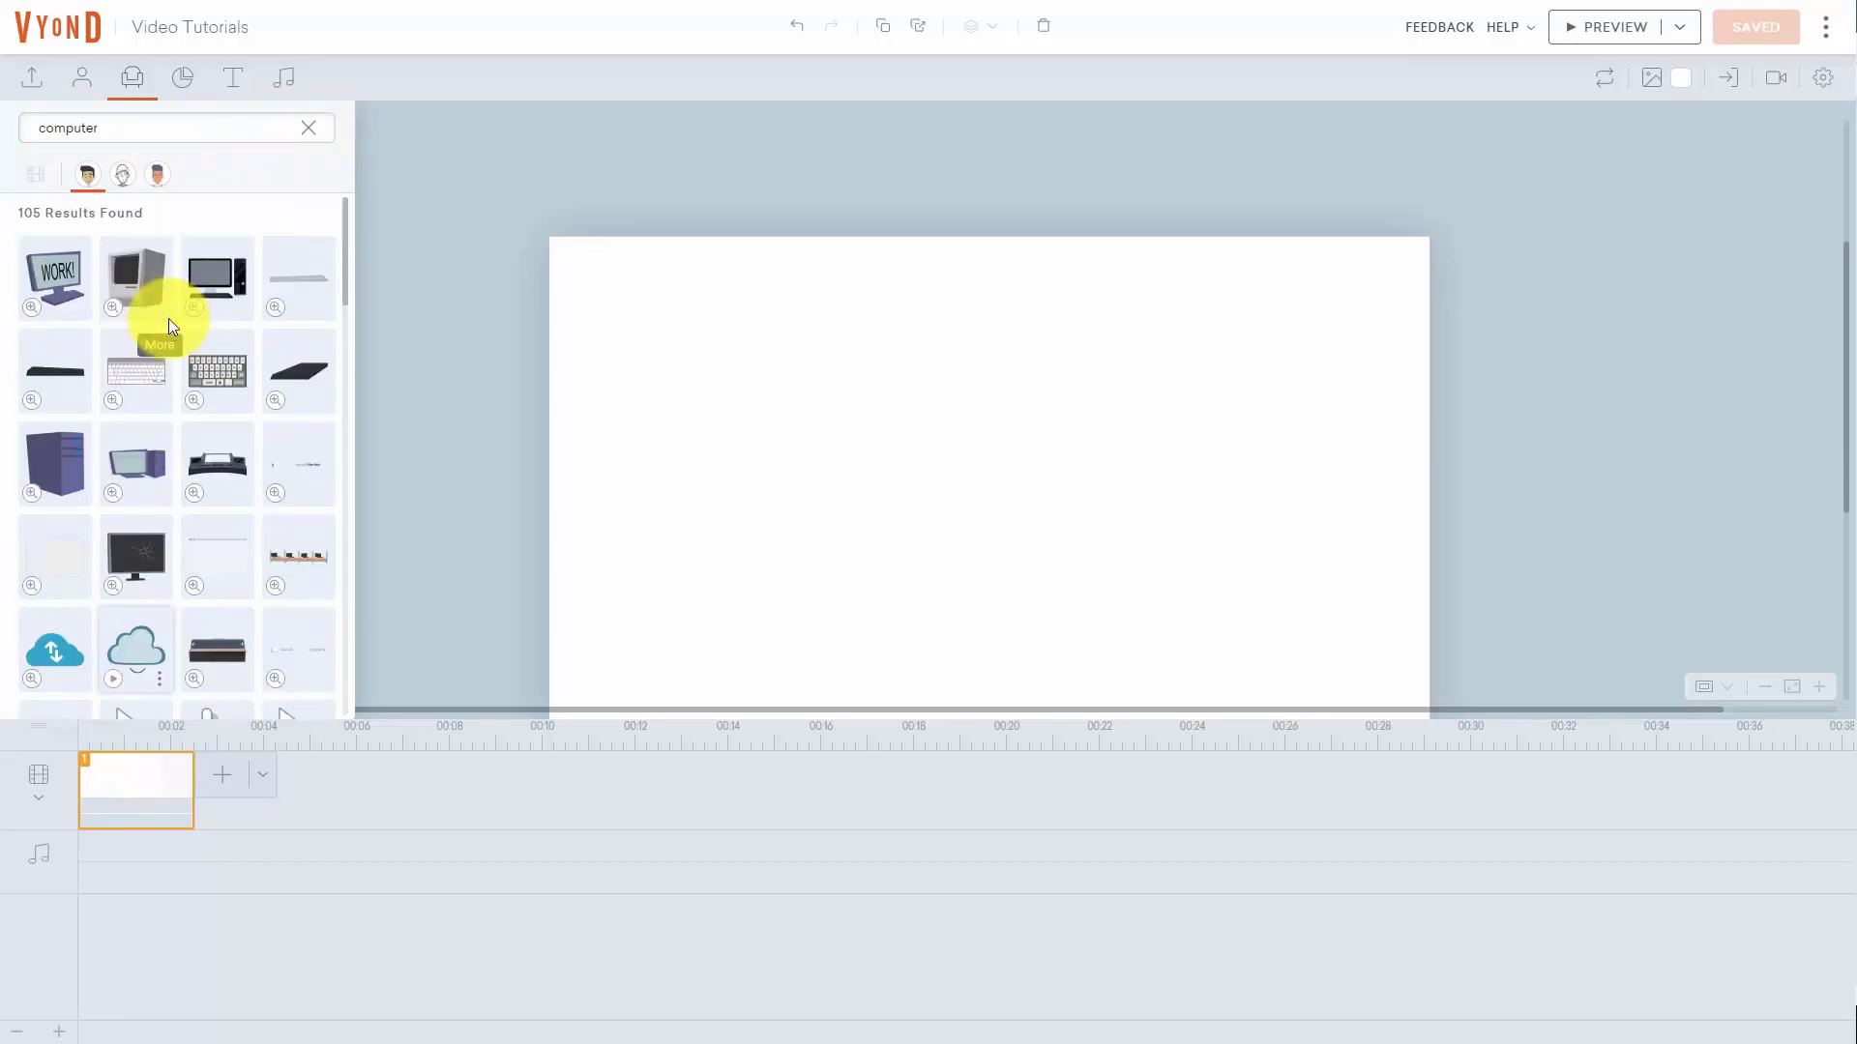
pyautogui.click(135, 278)
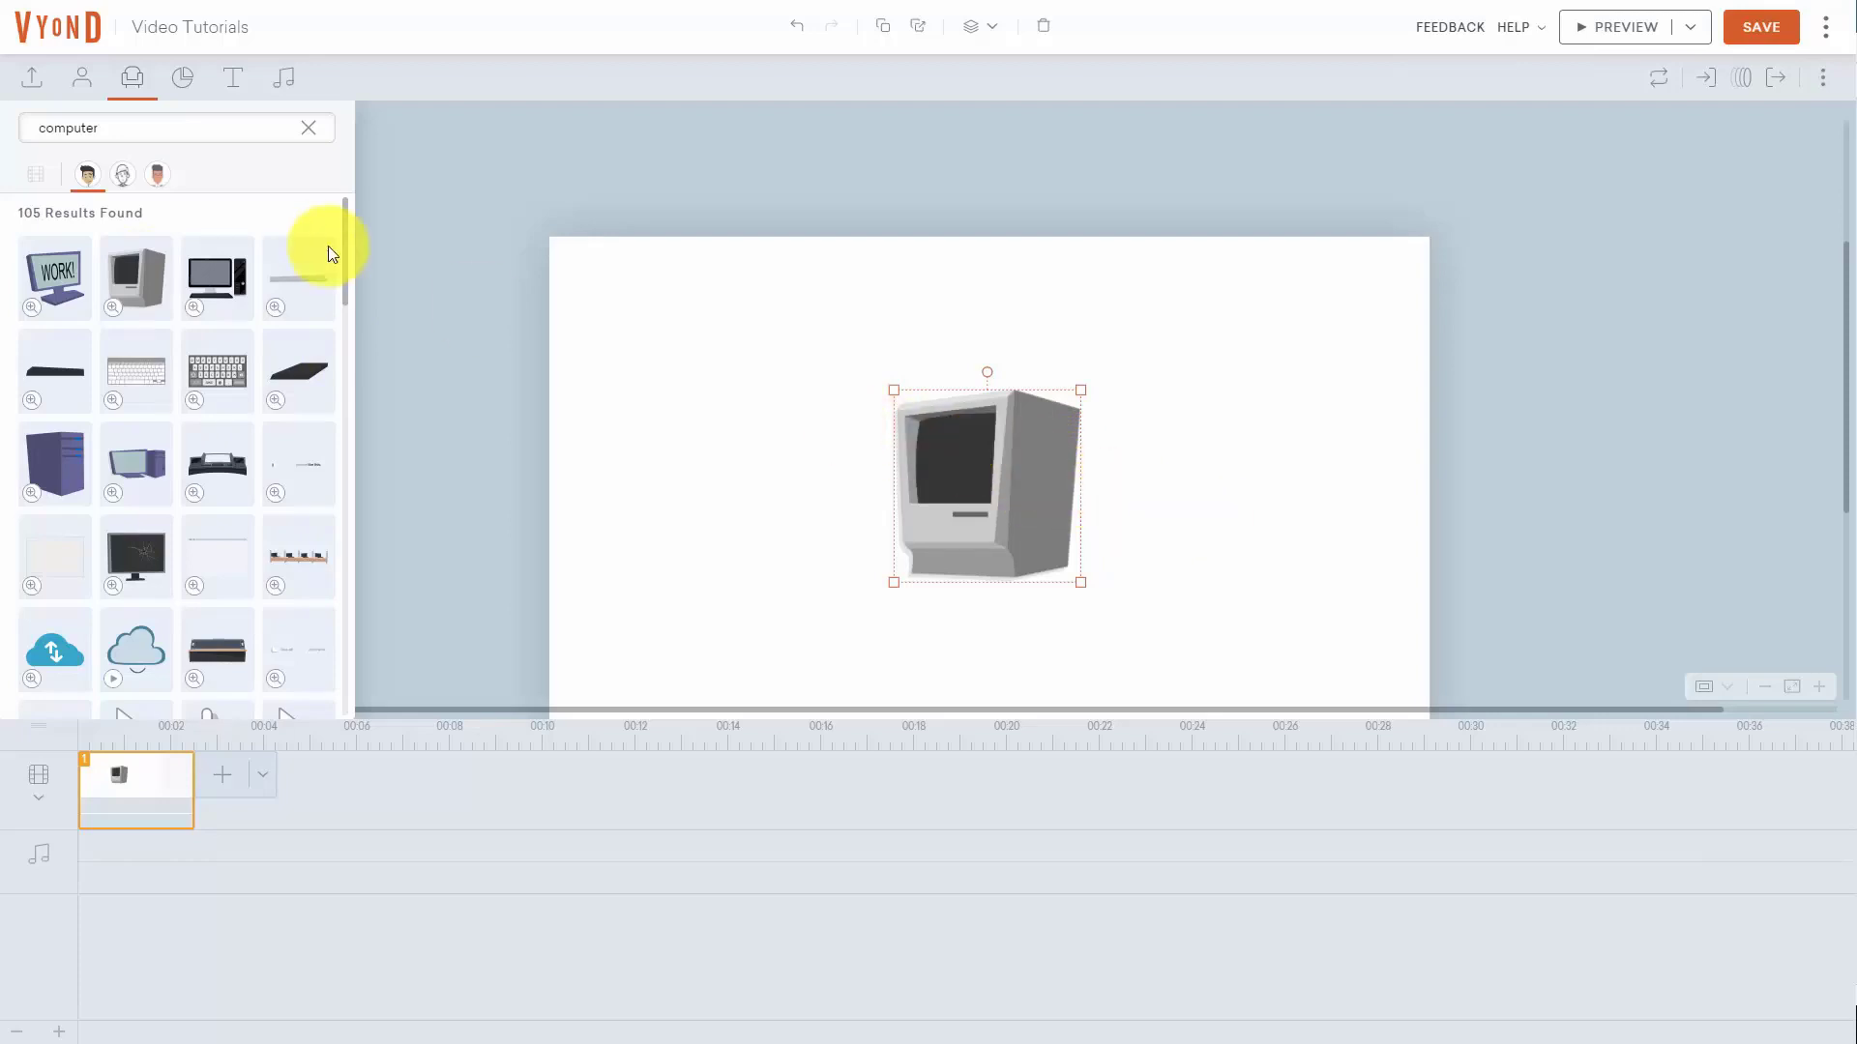
# Step: Compare whiteboard and business computer props, return to contemporary, and preview the keyboard prop
pyautogui.click(123, 182)
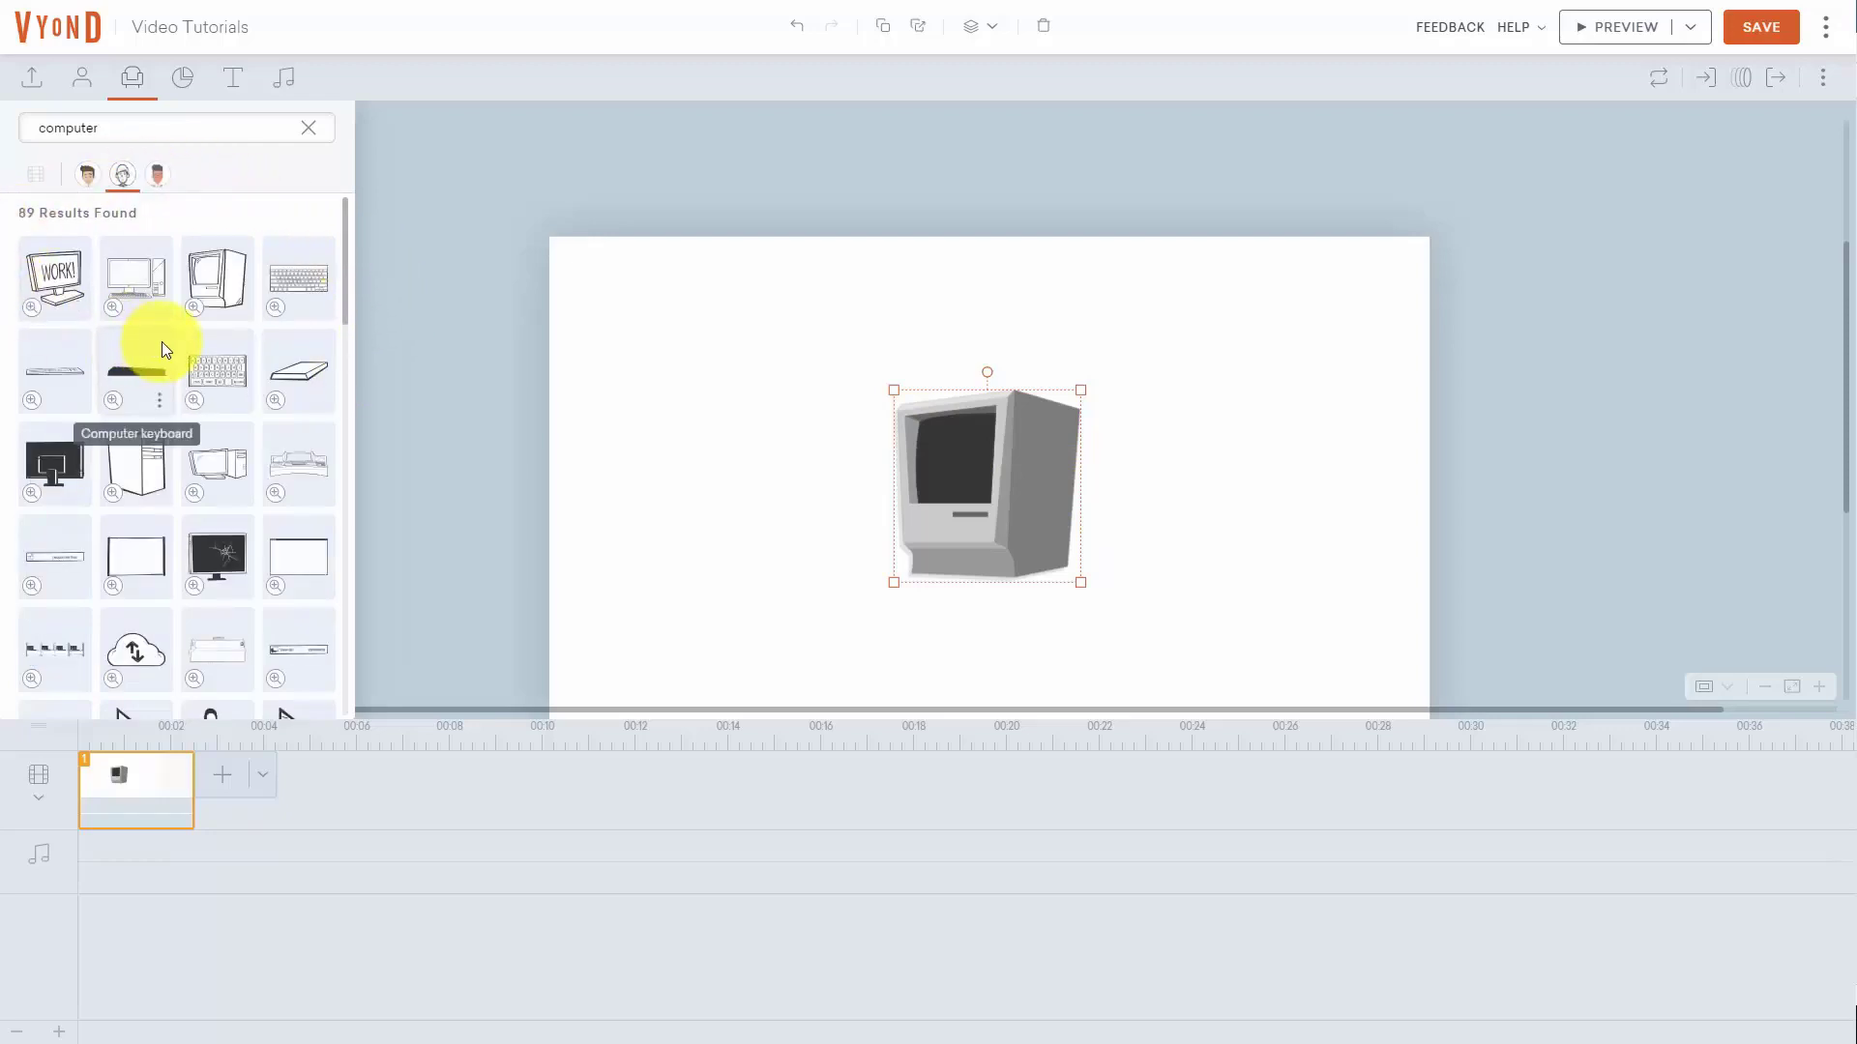
pyautogui.click(166, 180)
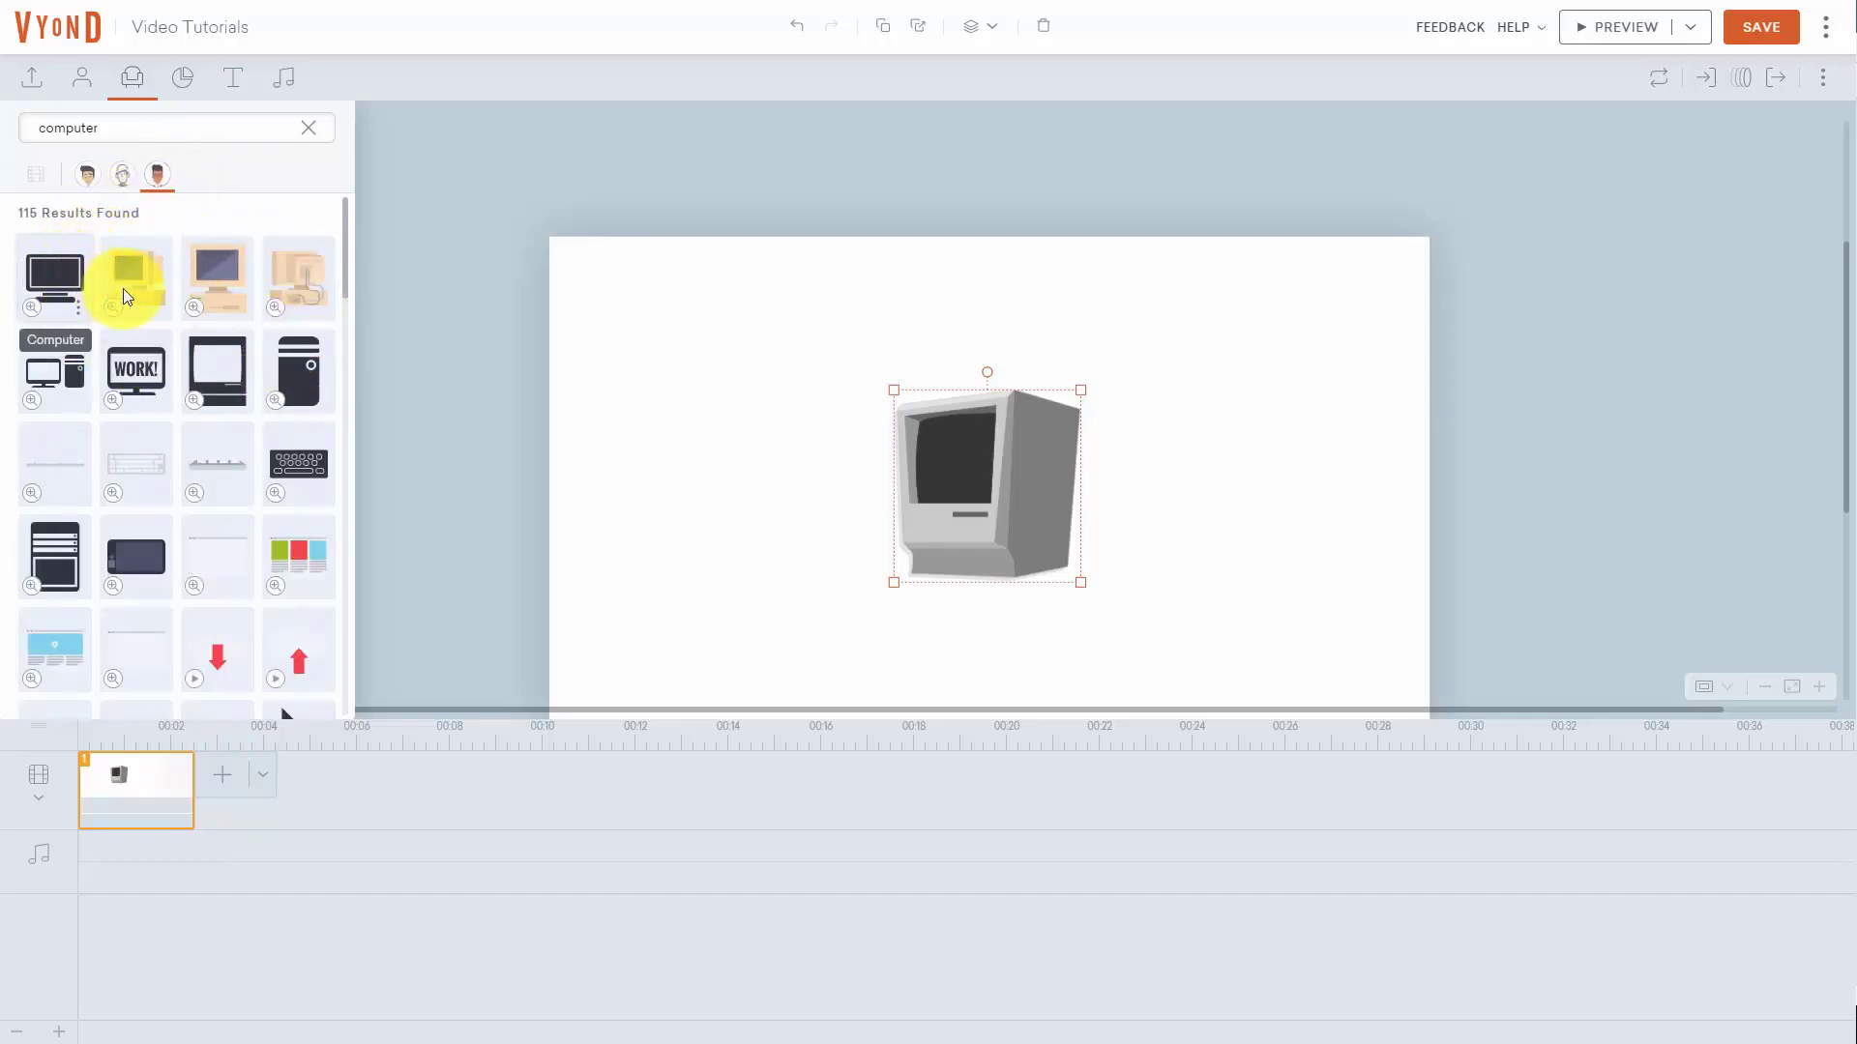
pyautogui.click(86, 175)
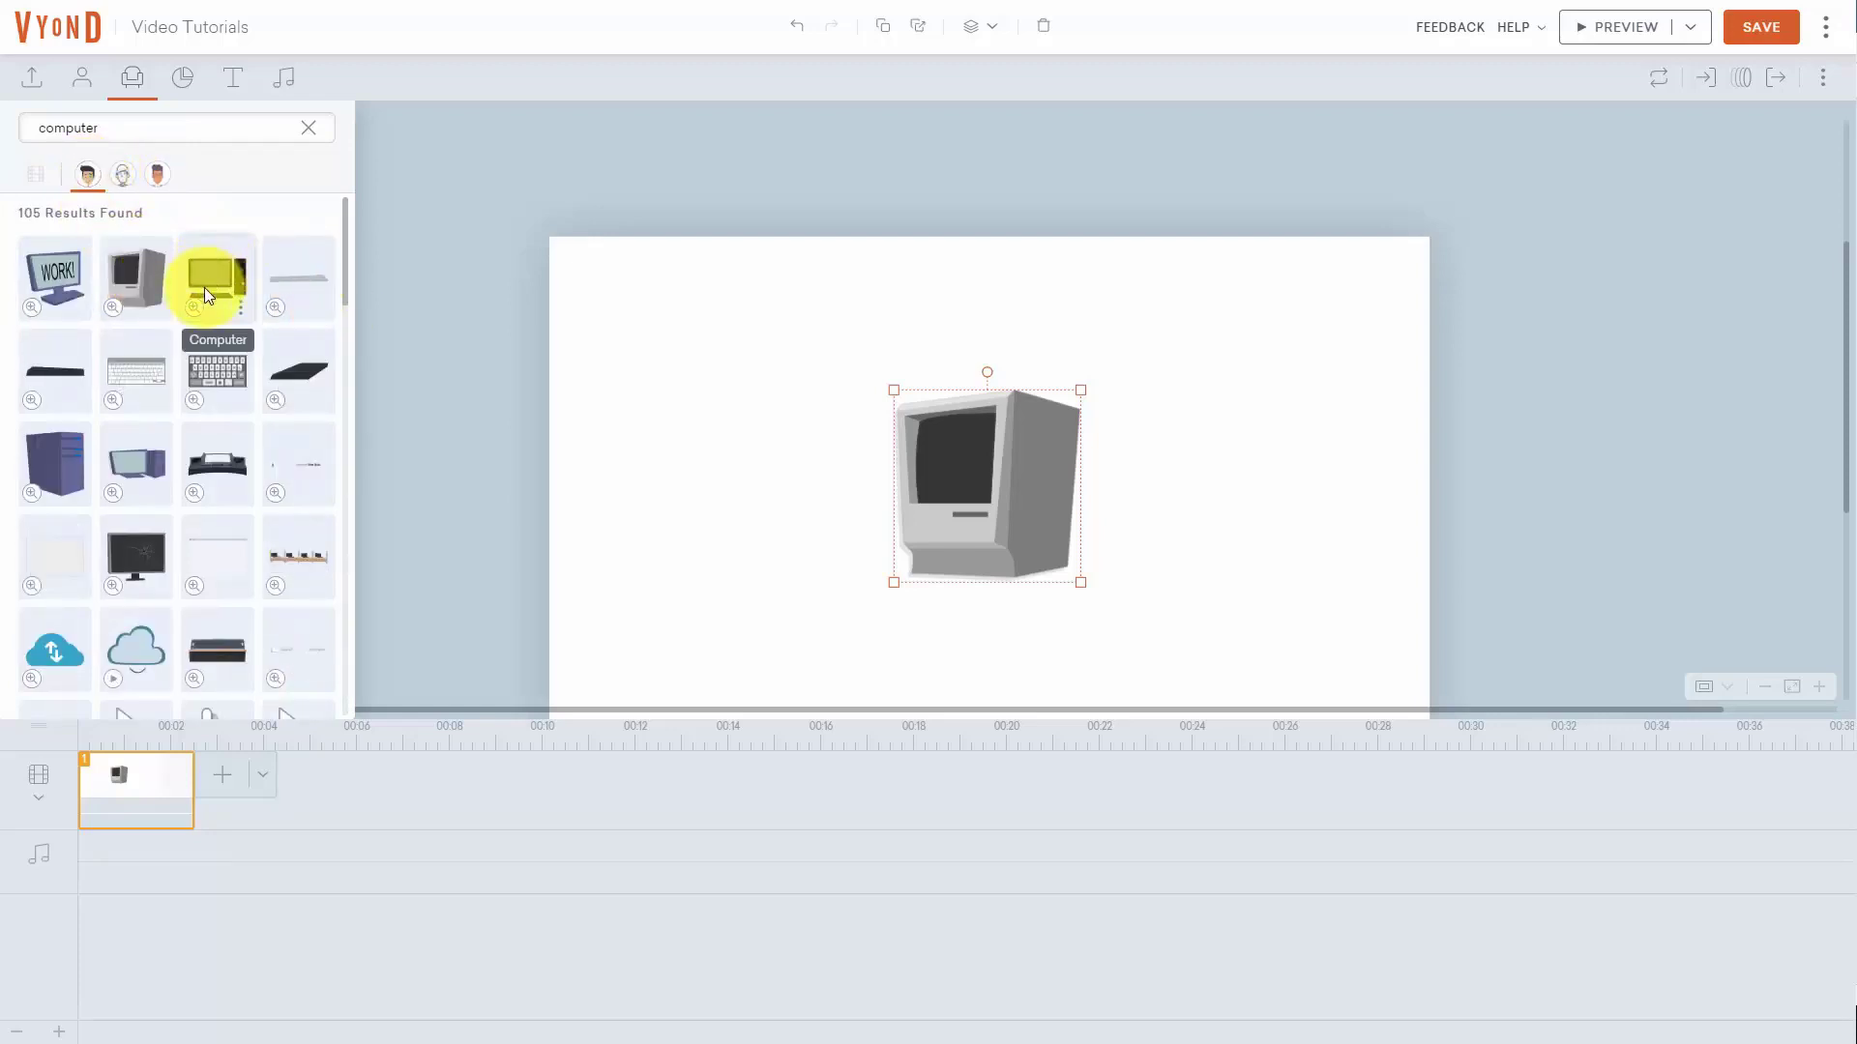
pyautogui.click(191, 397)
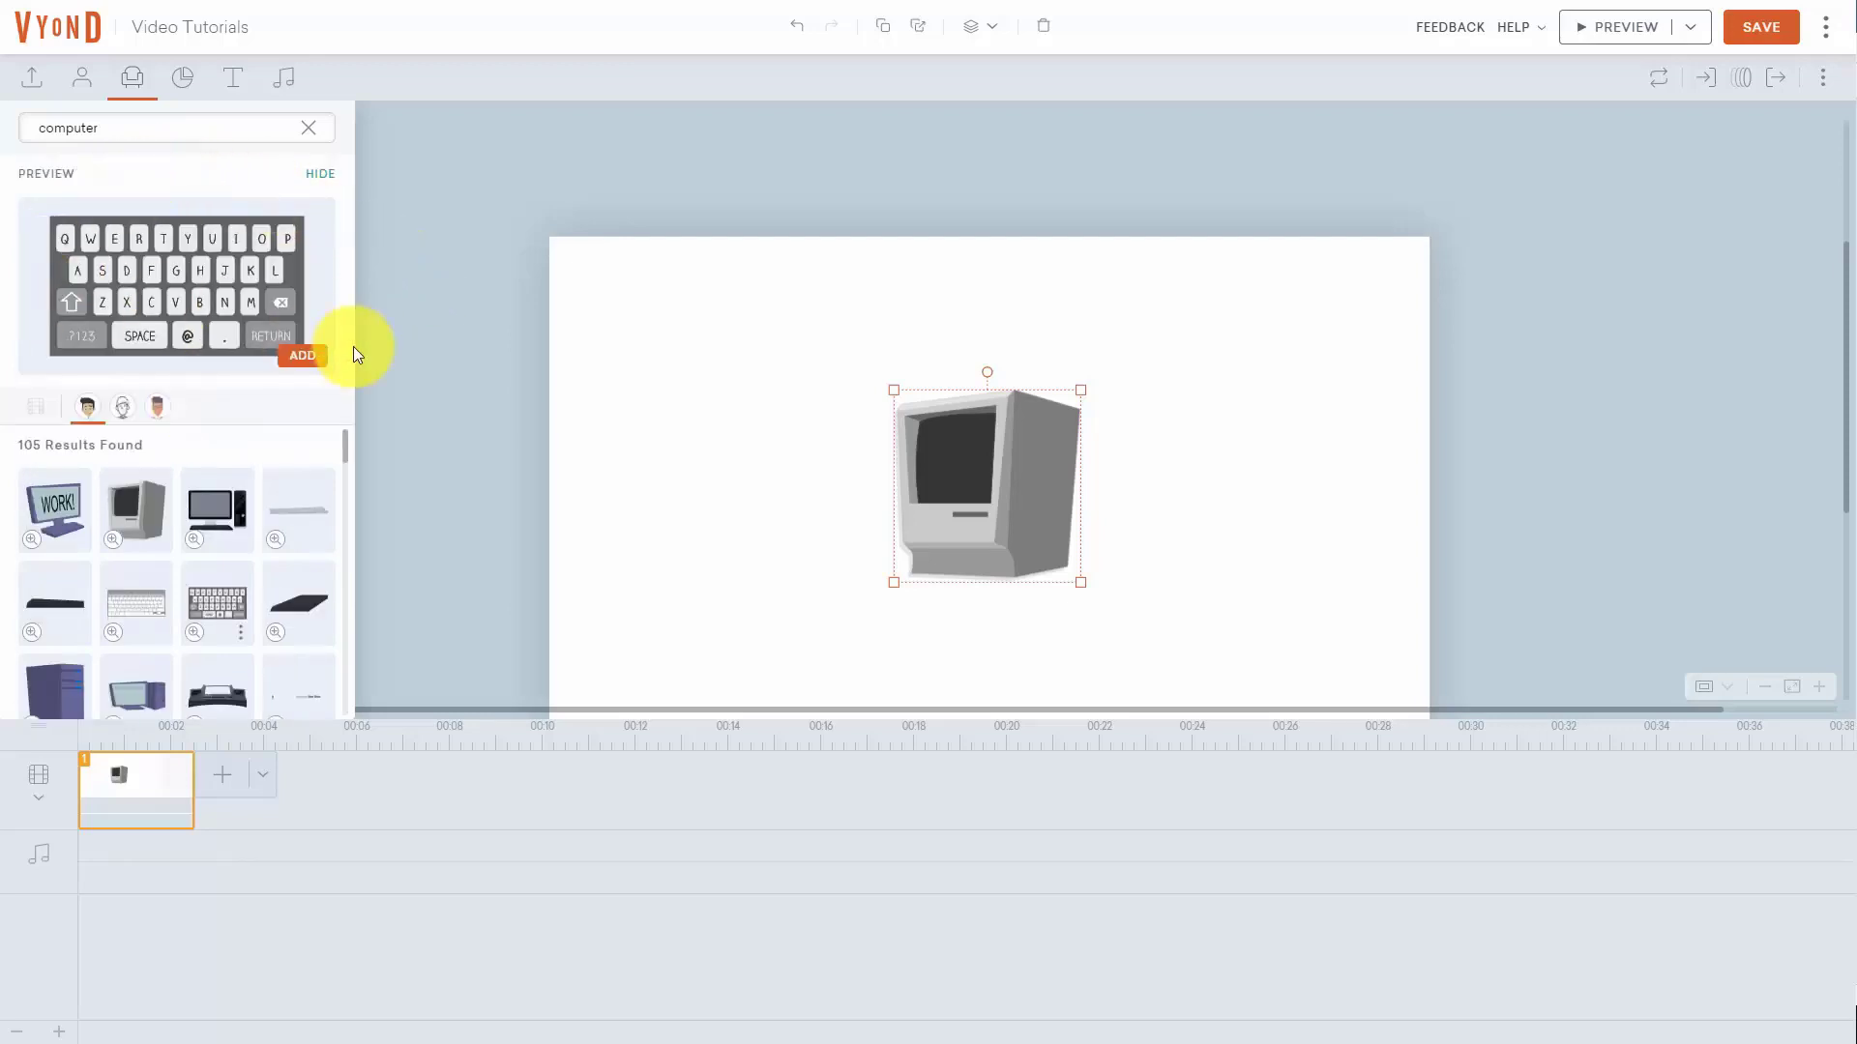
# Step: Add the keyboard at the upper left, then move the retro computer lower right and shrink it
pyautogui.click(302, 357)
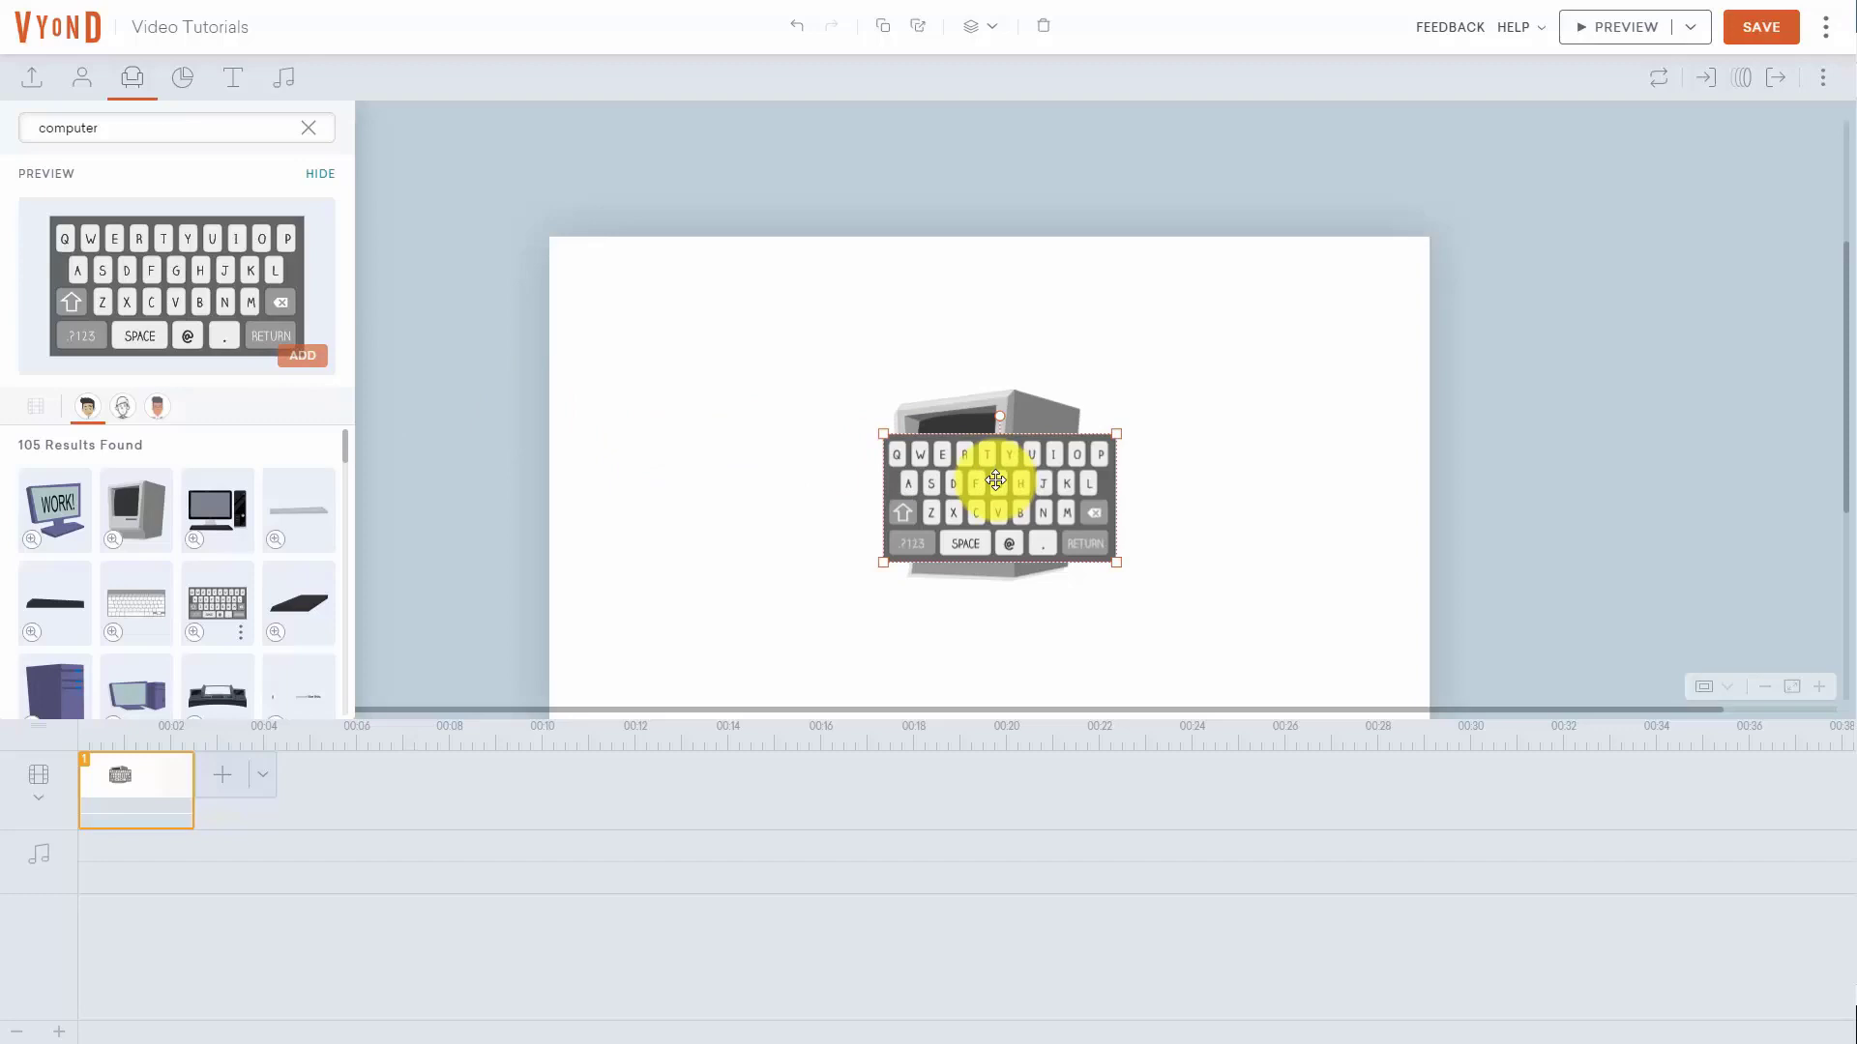
pyautogui.moveTo(996, 480); pyautogui.dragTo(771, 361)
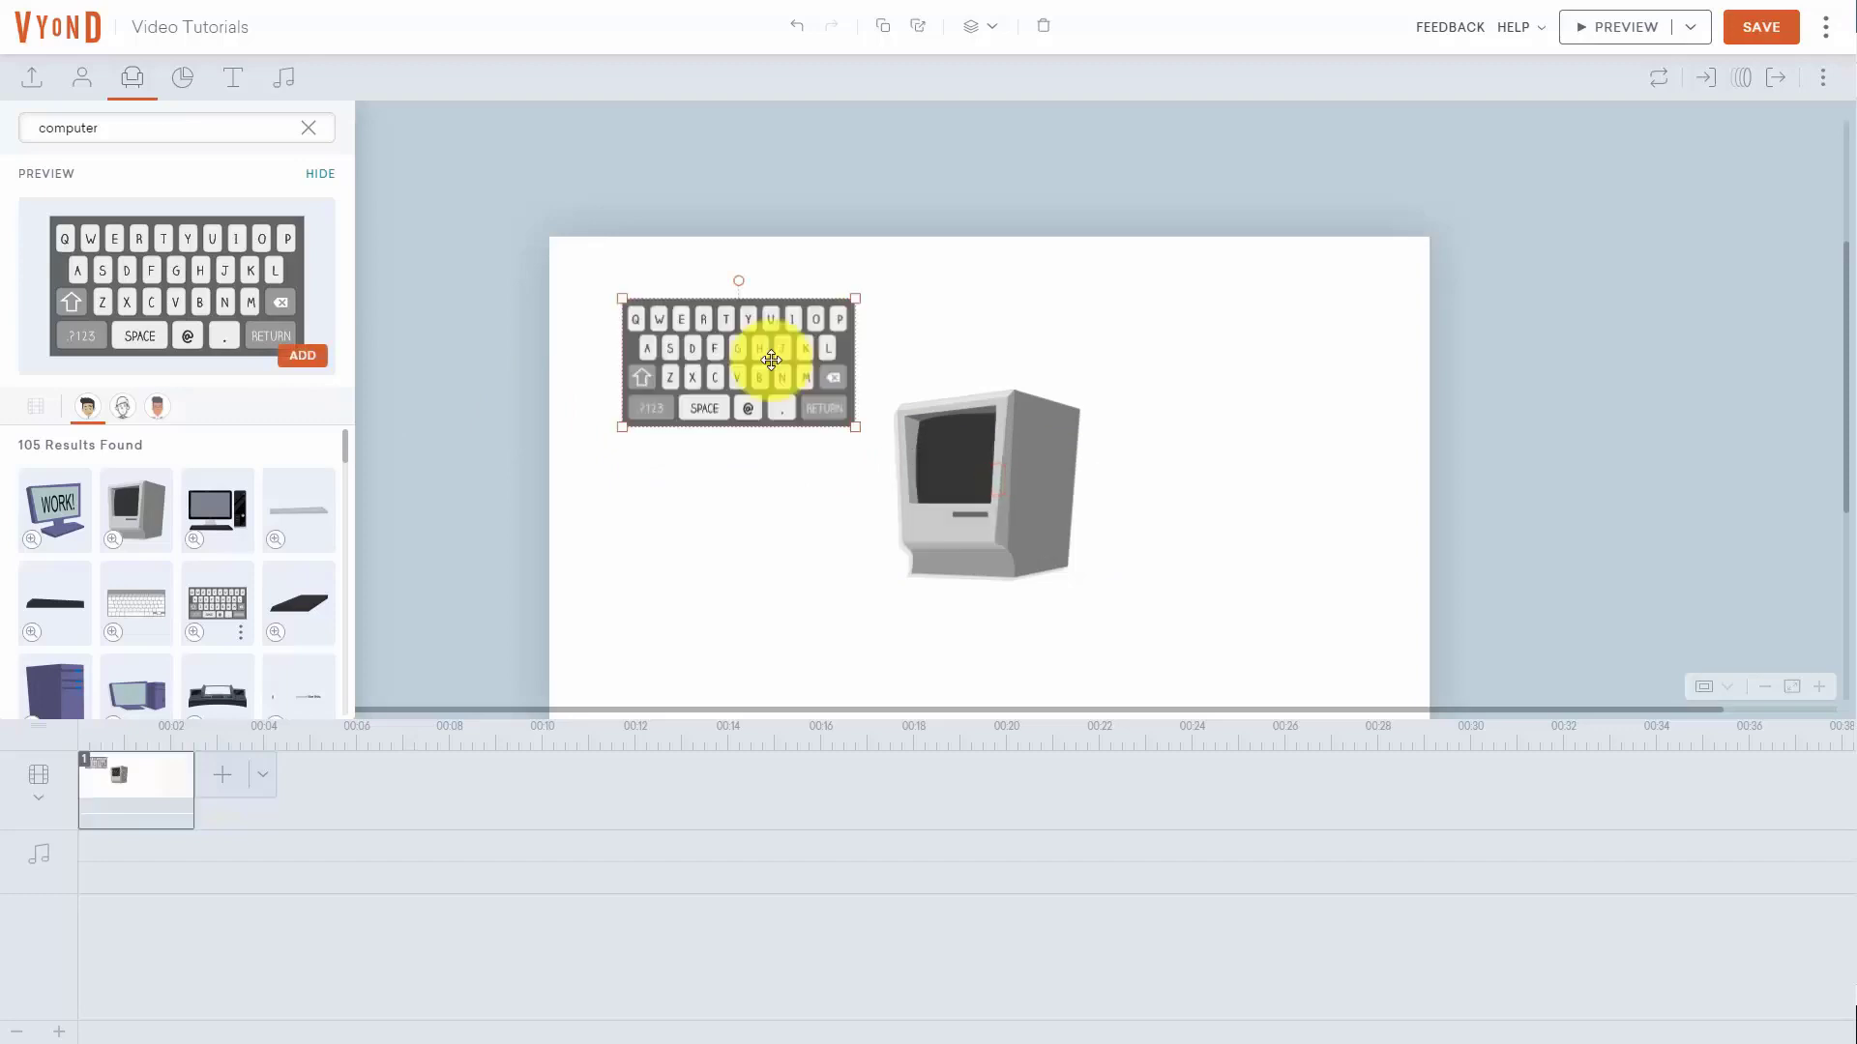
pyautogui.click(945, 439)
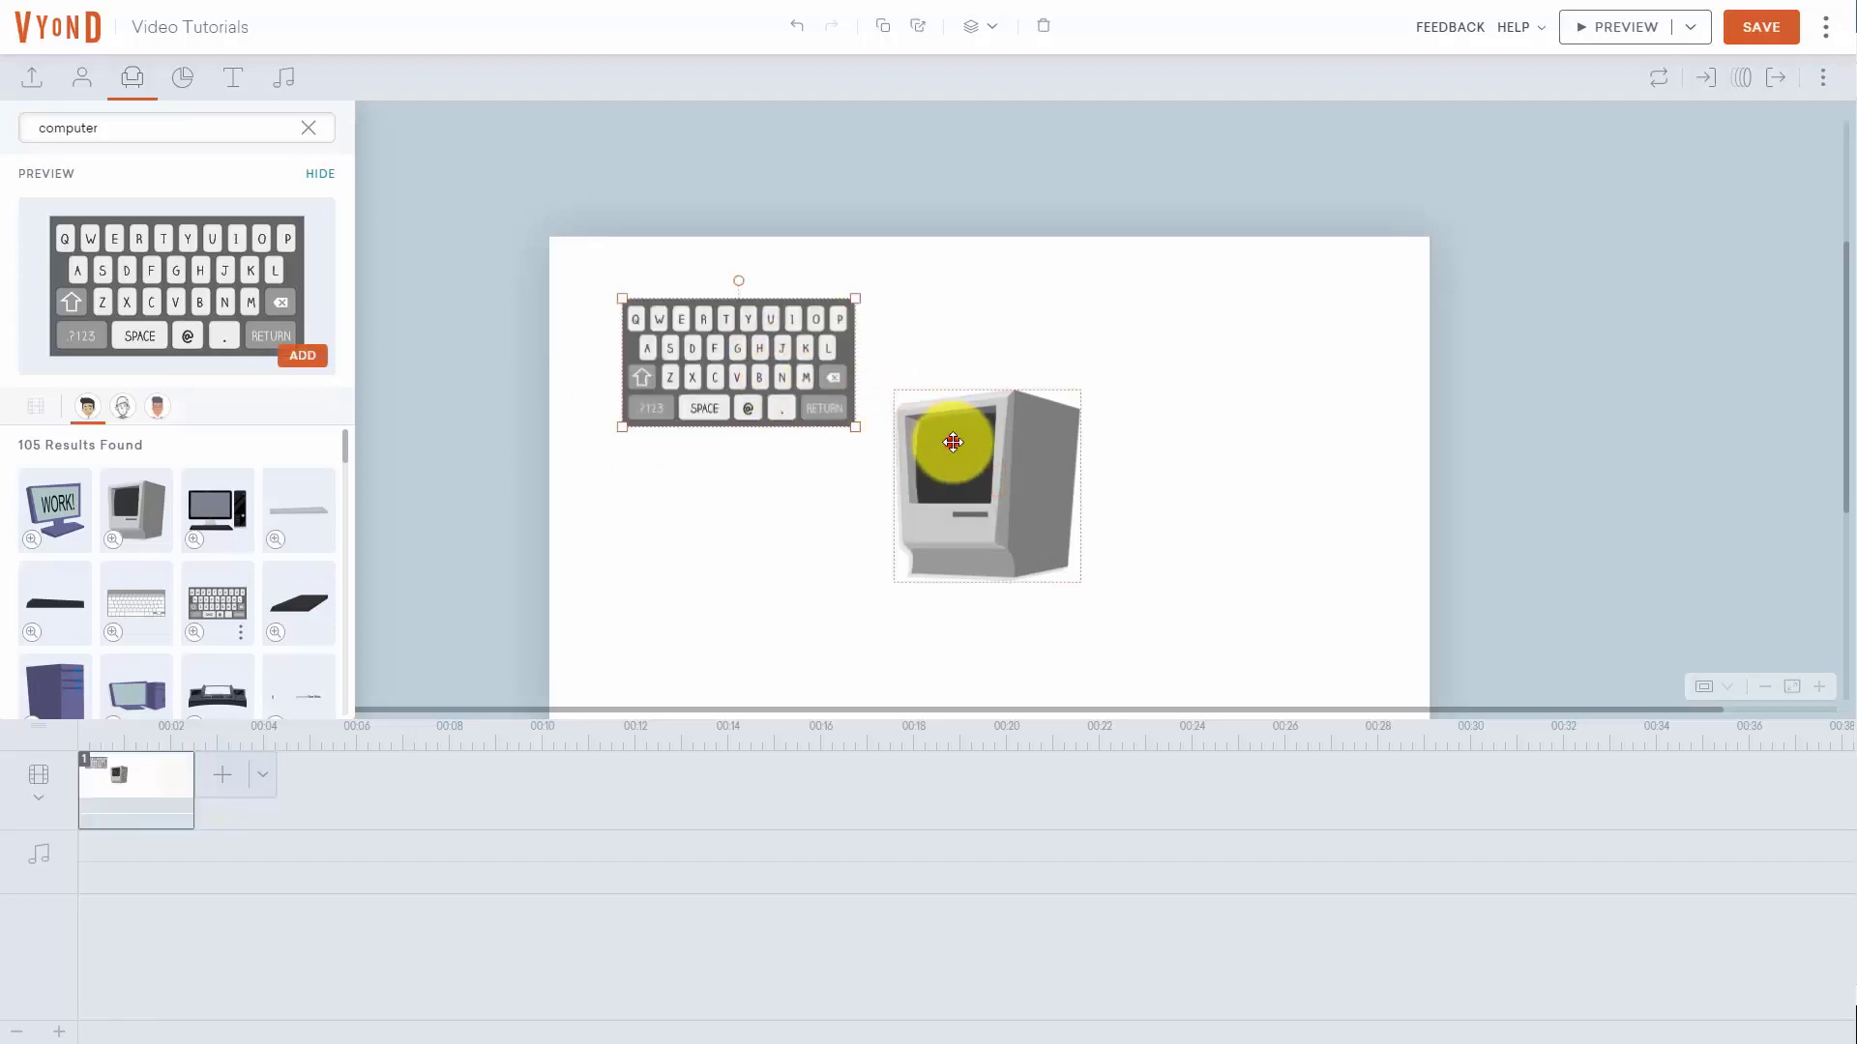
pyautogui.moveTo(1065, 493); pyautogui.dragTo(986, 433)
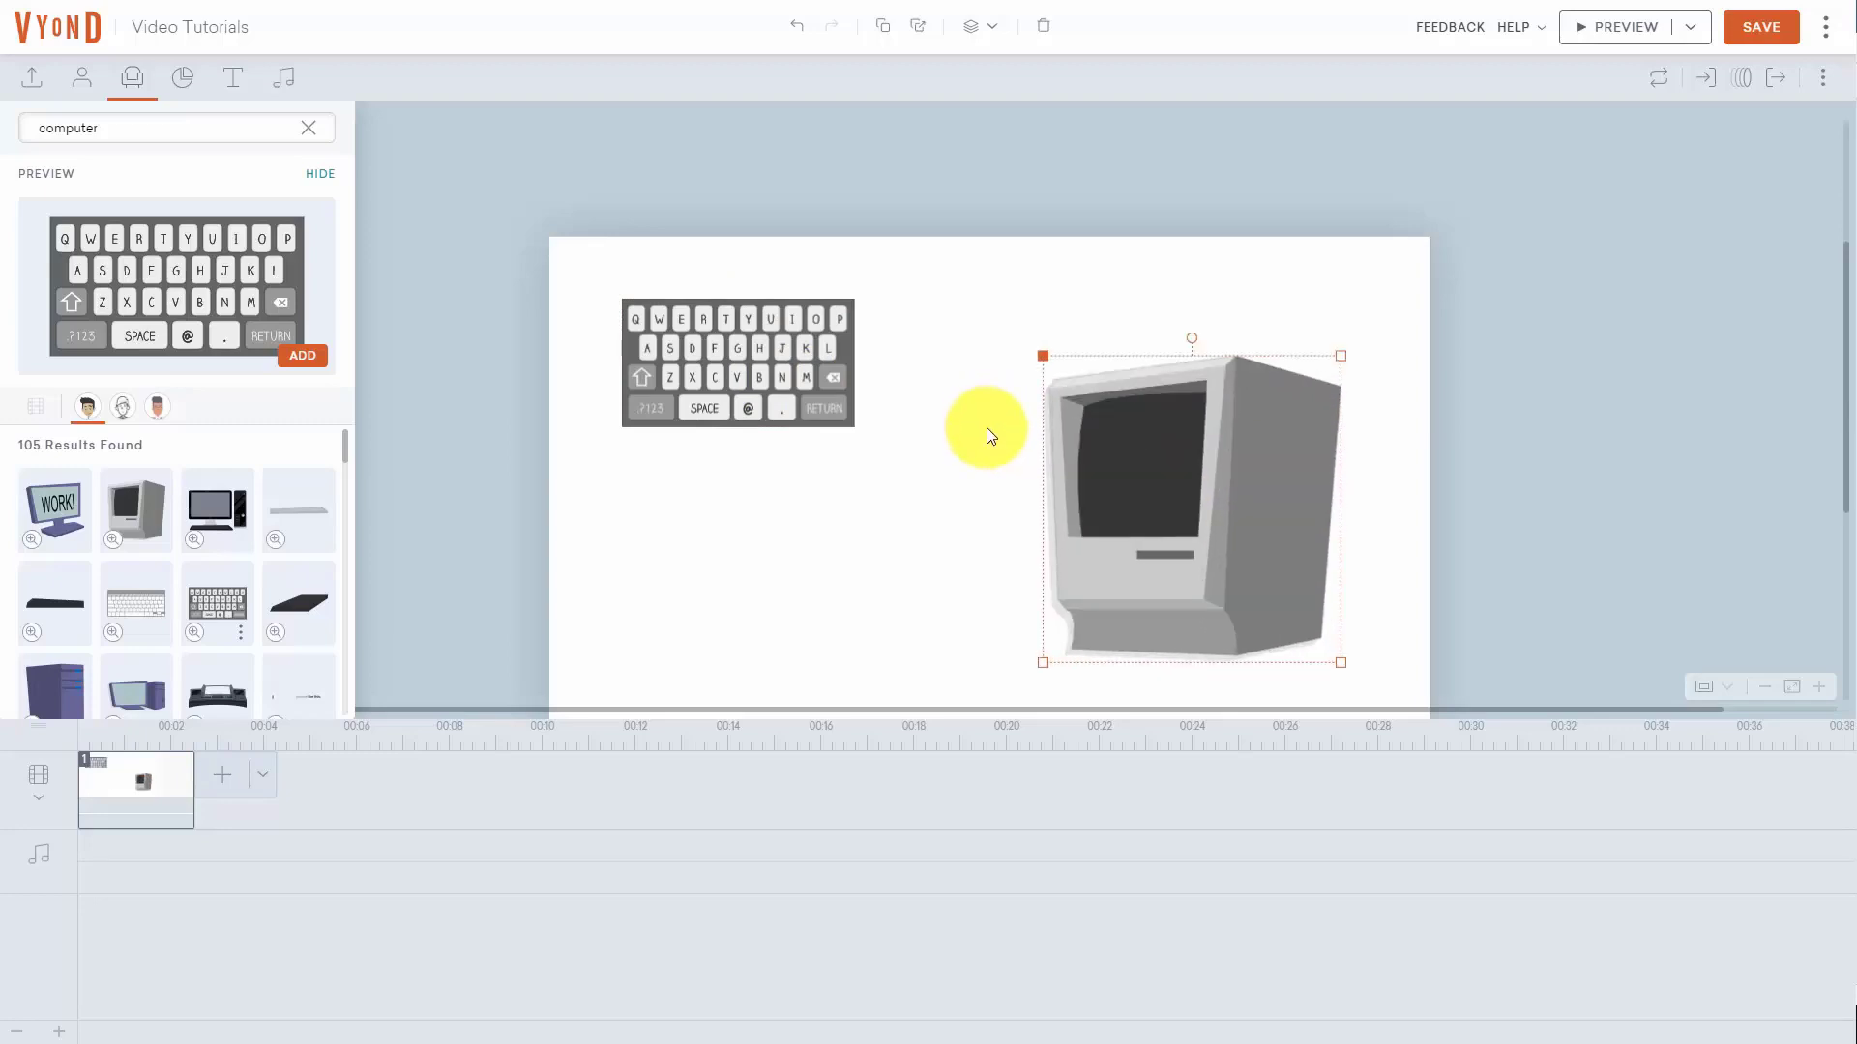
pyautogui.moveTo(1043, 357); pyautogui.dragTo(1221, 465)
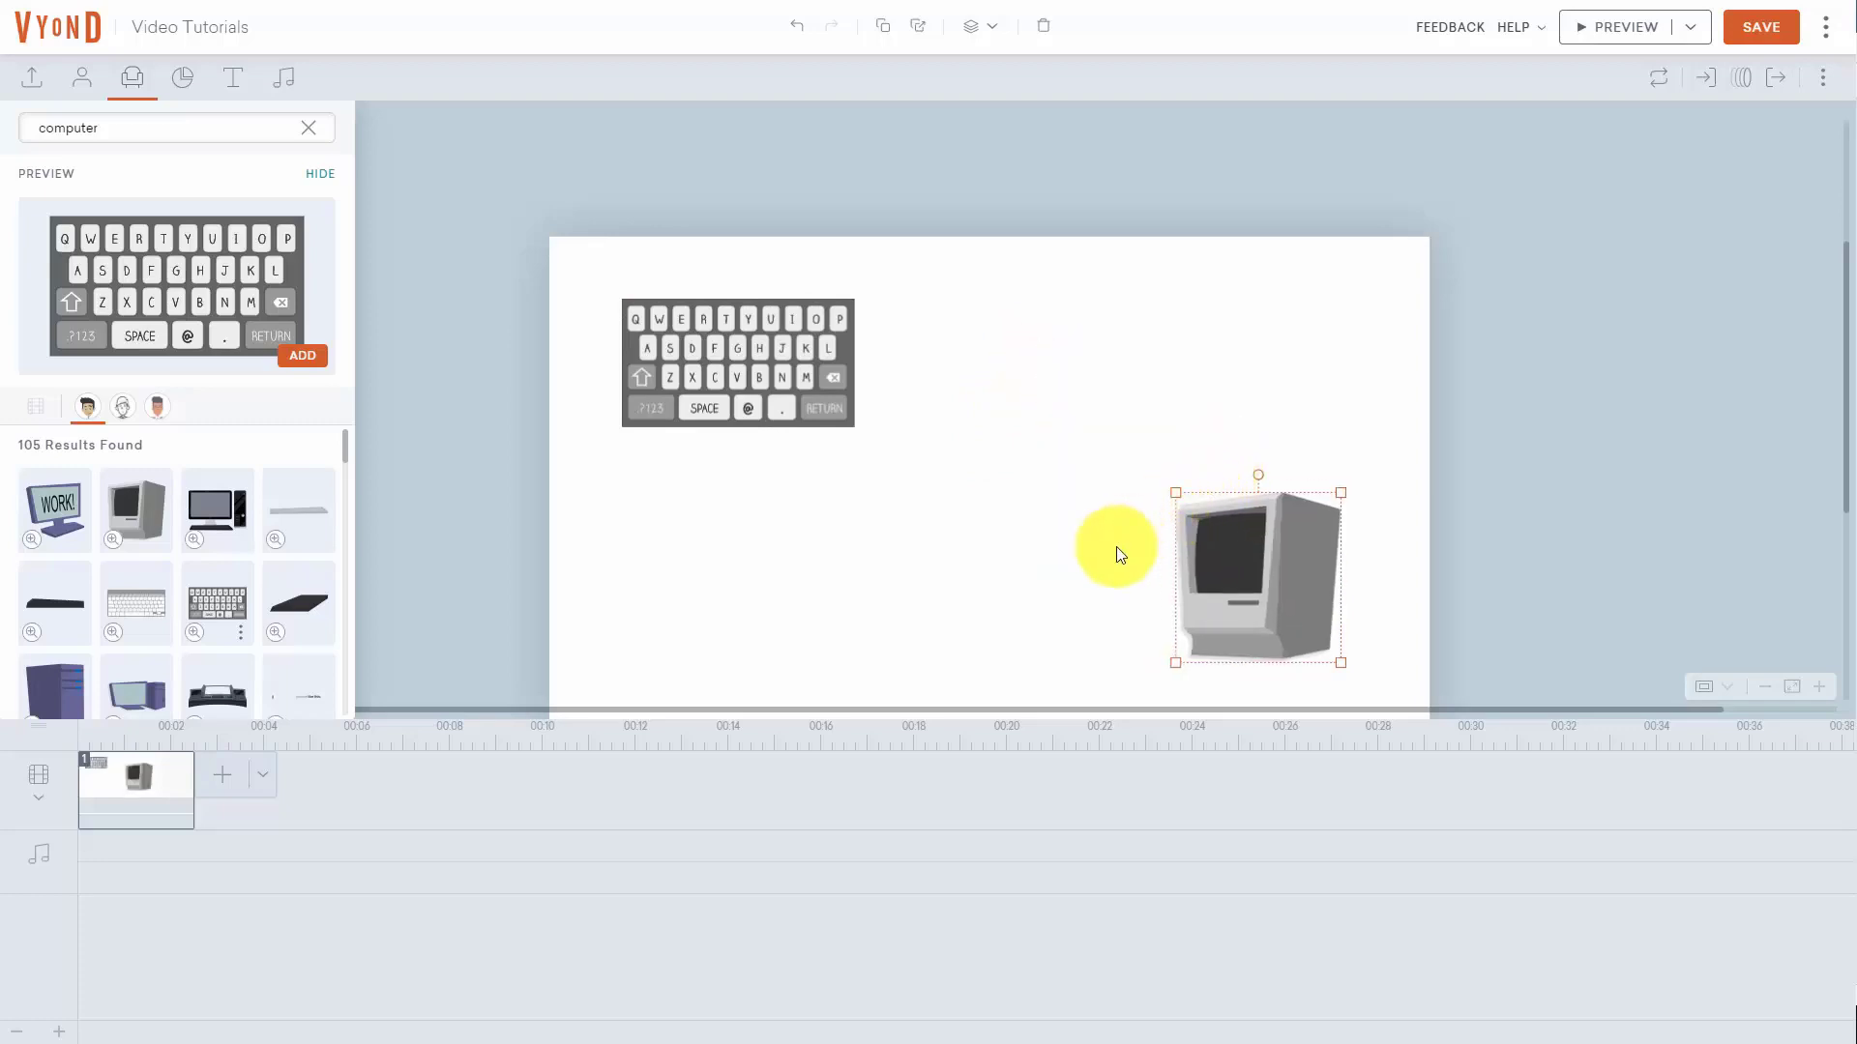
pyautogui.click(760, 352)
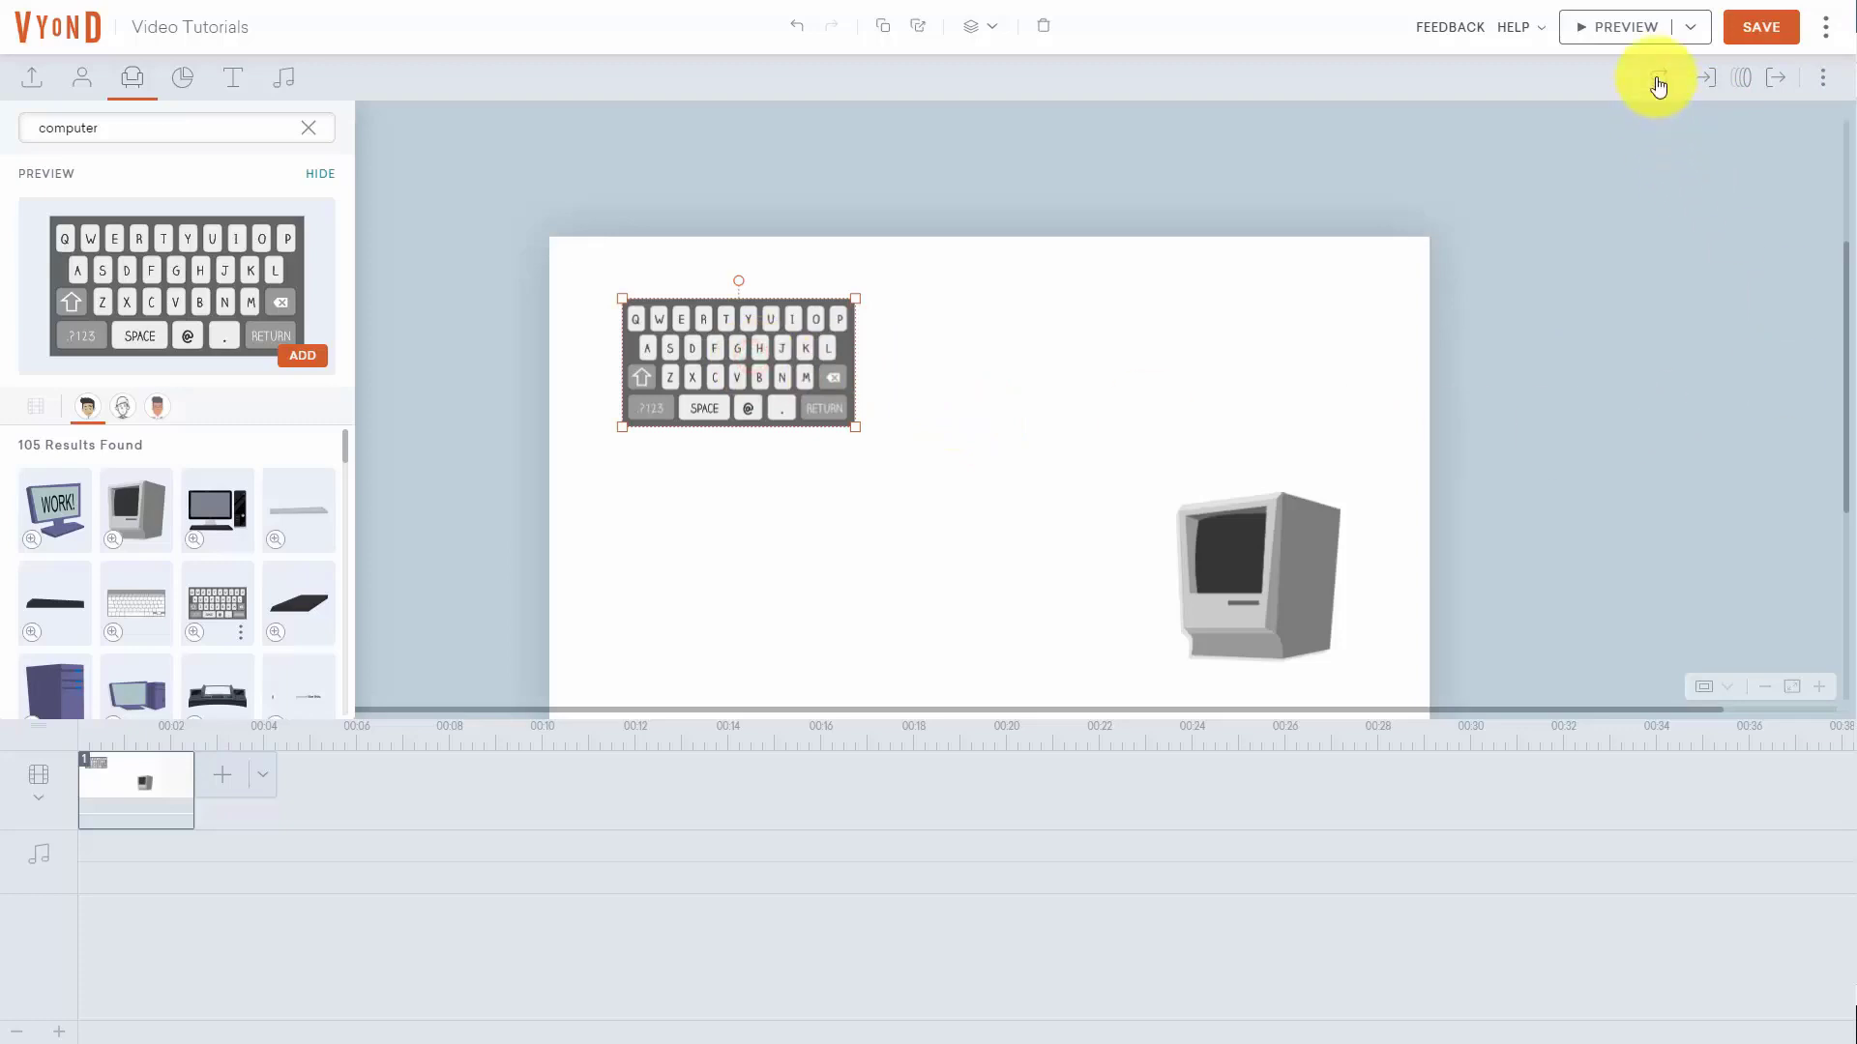
# Step: Swap the selected keyboard for the purple WORK! monitor prop
pyautogui.click(1656, 89)
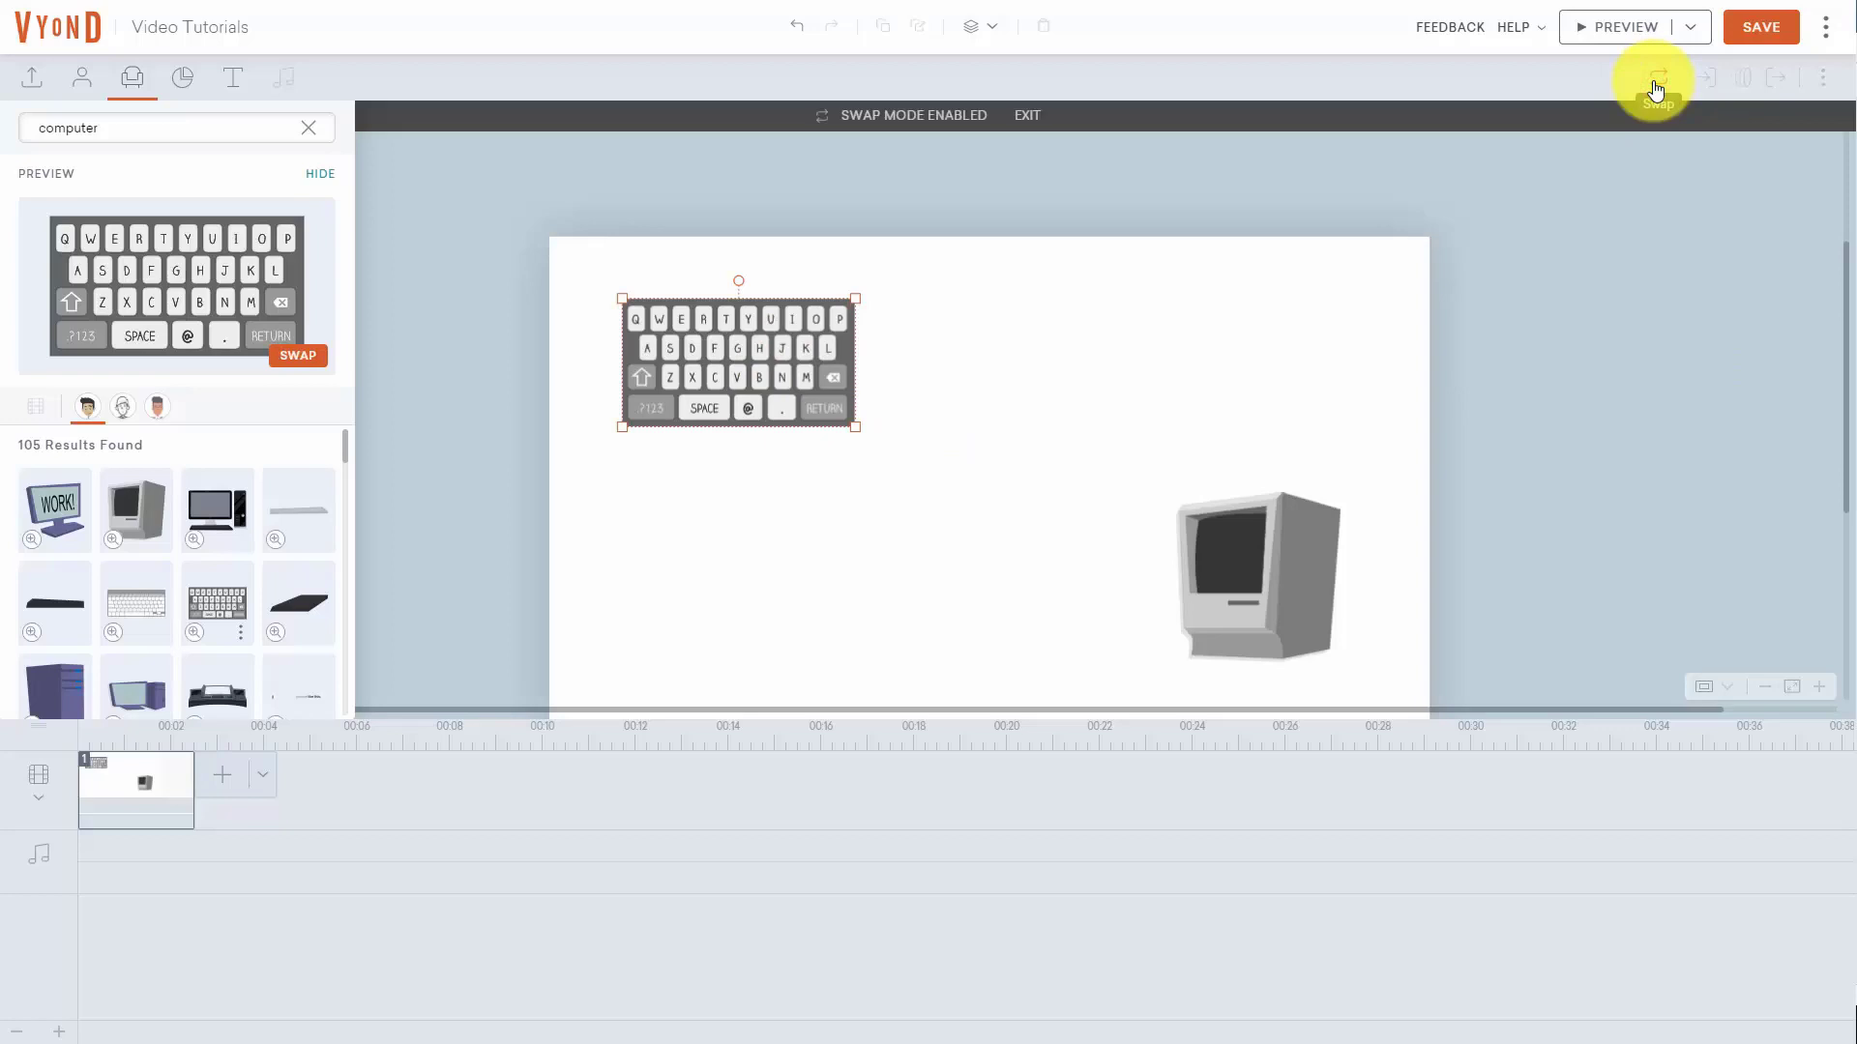
pyautogui.click(68, 507)
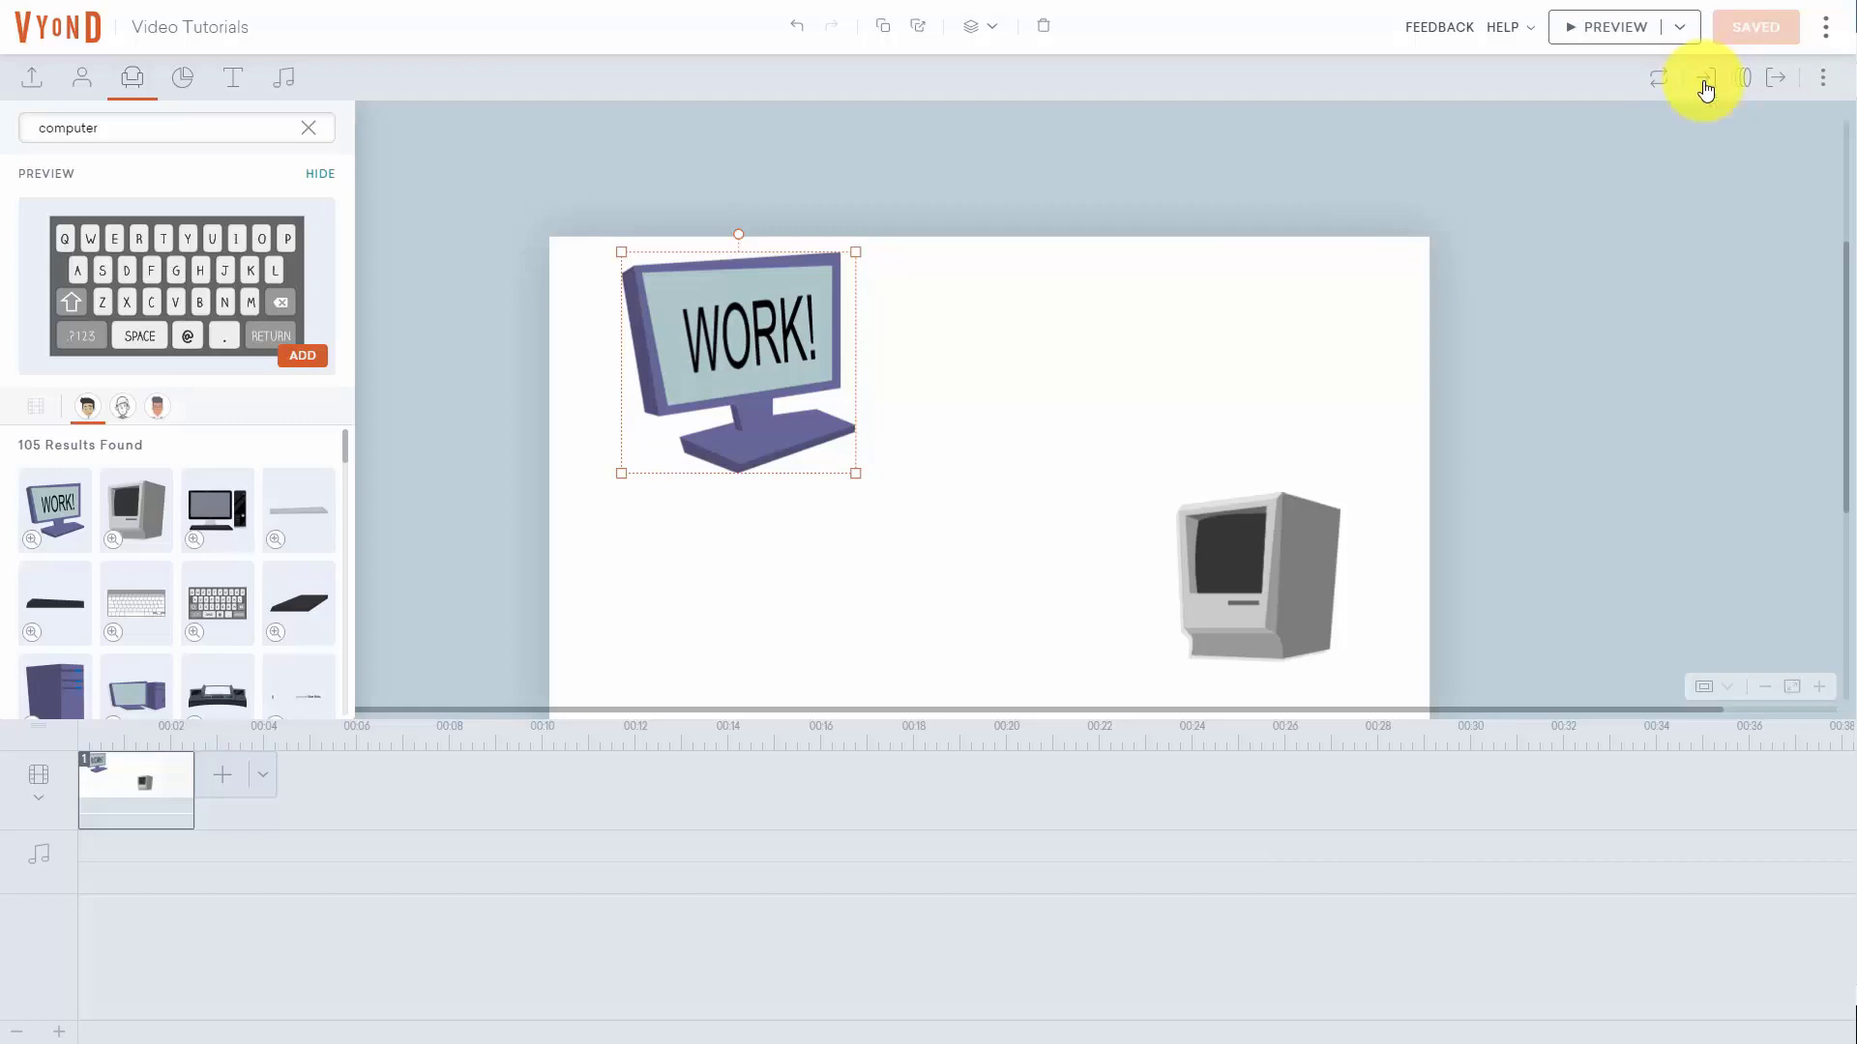
# Step: Give the WORK! monitor a 0.500 s Slide - Up enter effect and save the video
pyautogui.click(1705, 85)
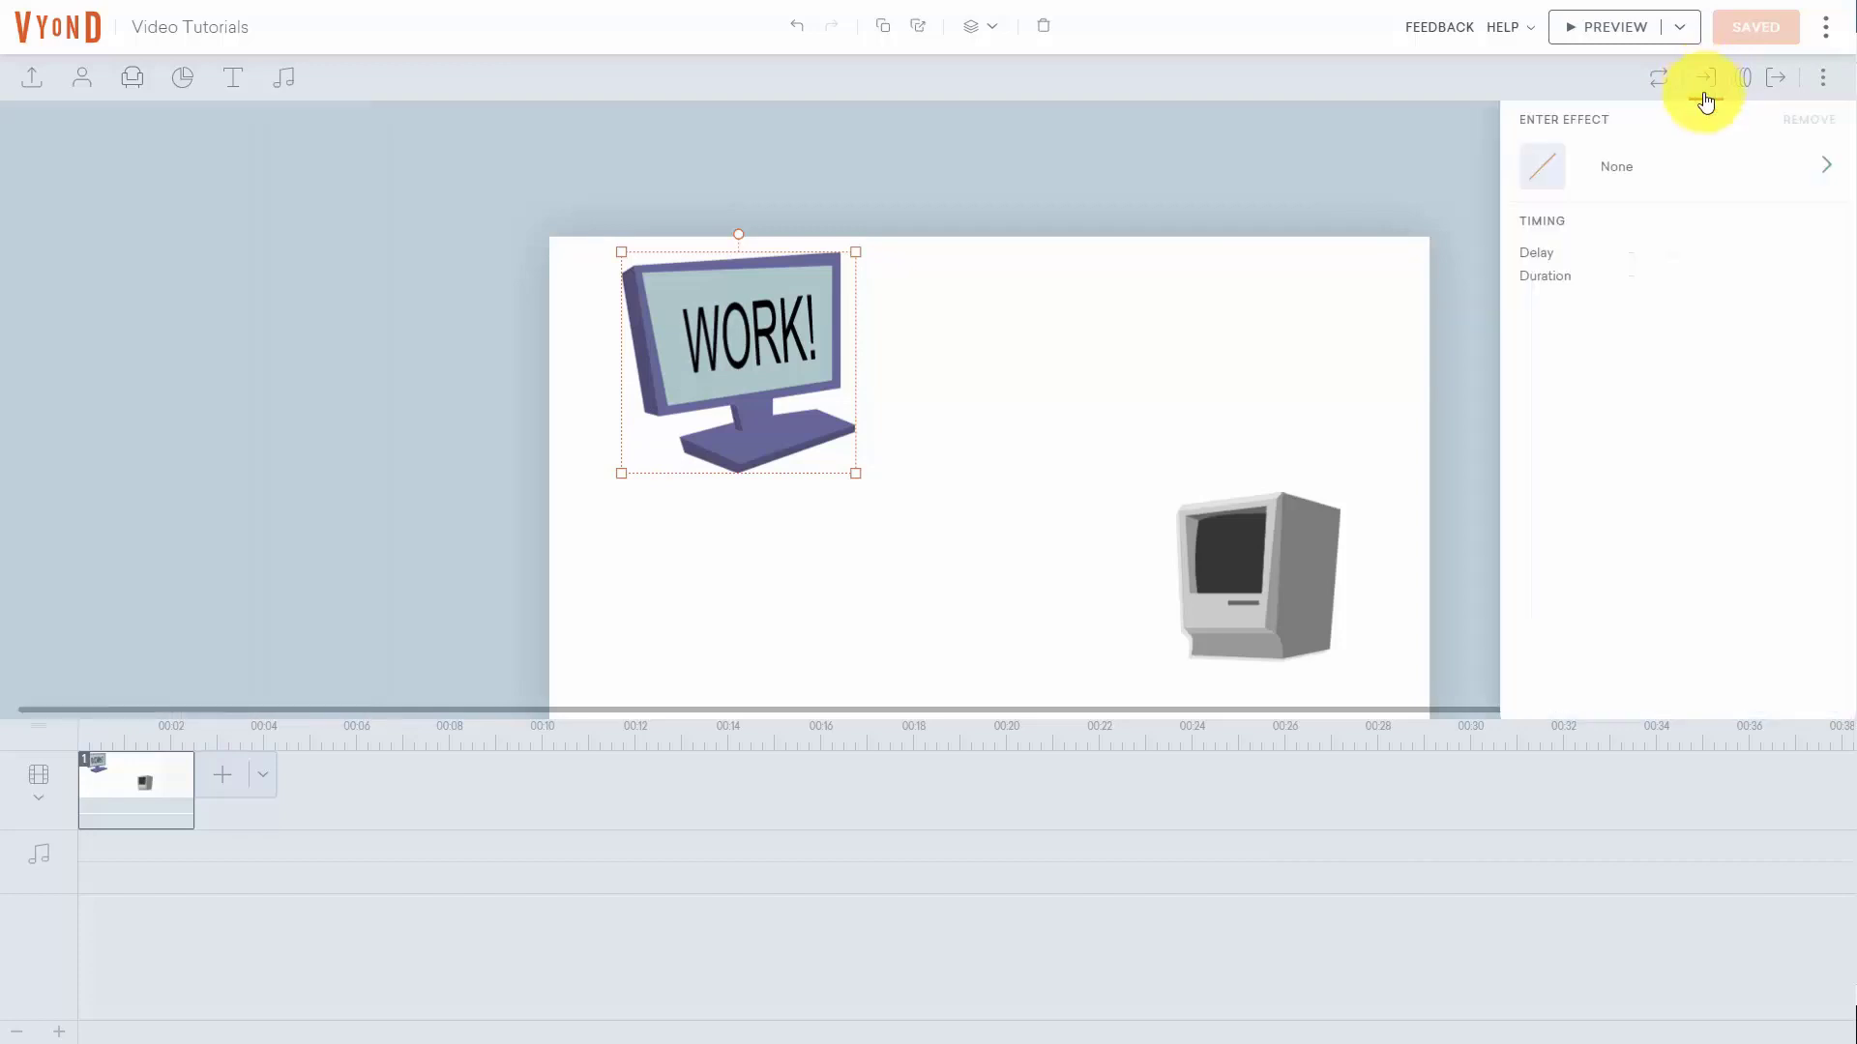
pyautogui.click(1827, 166)
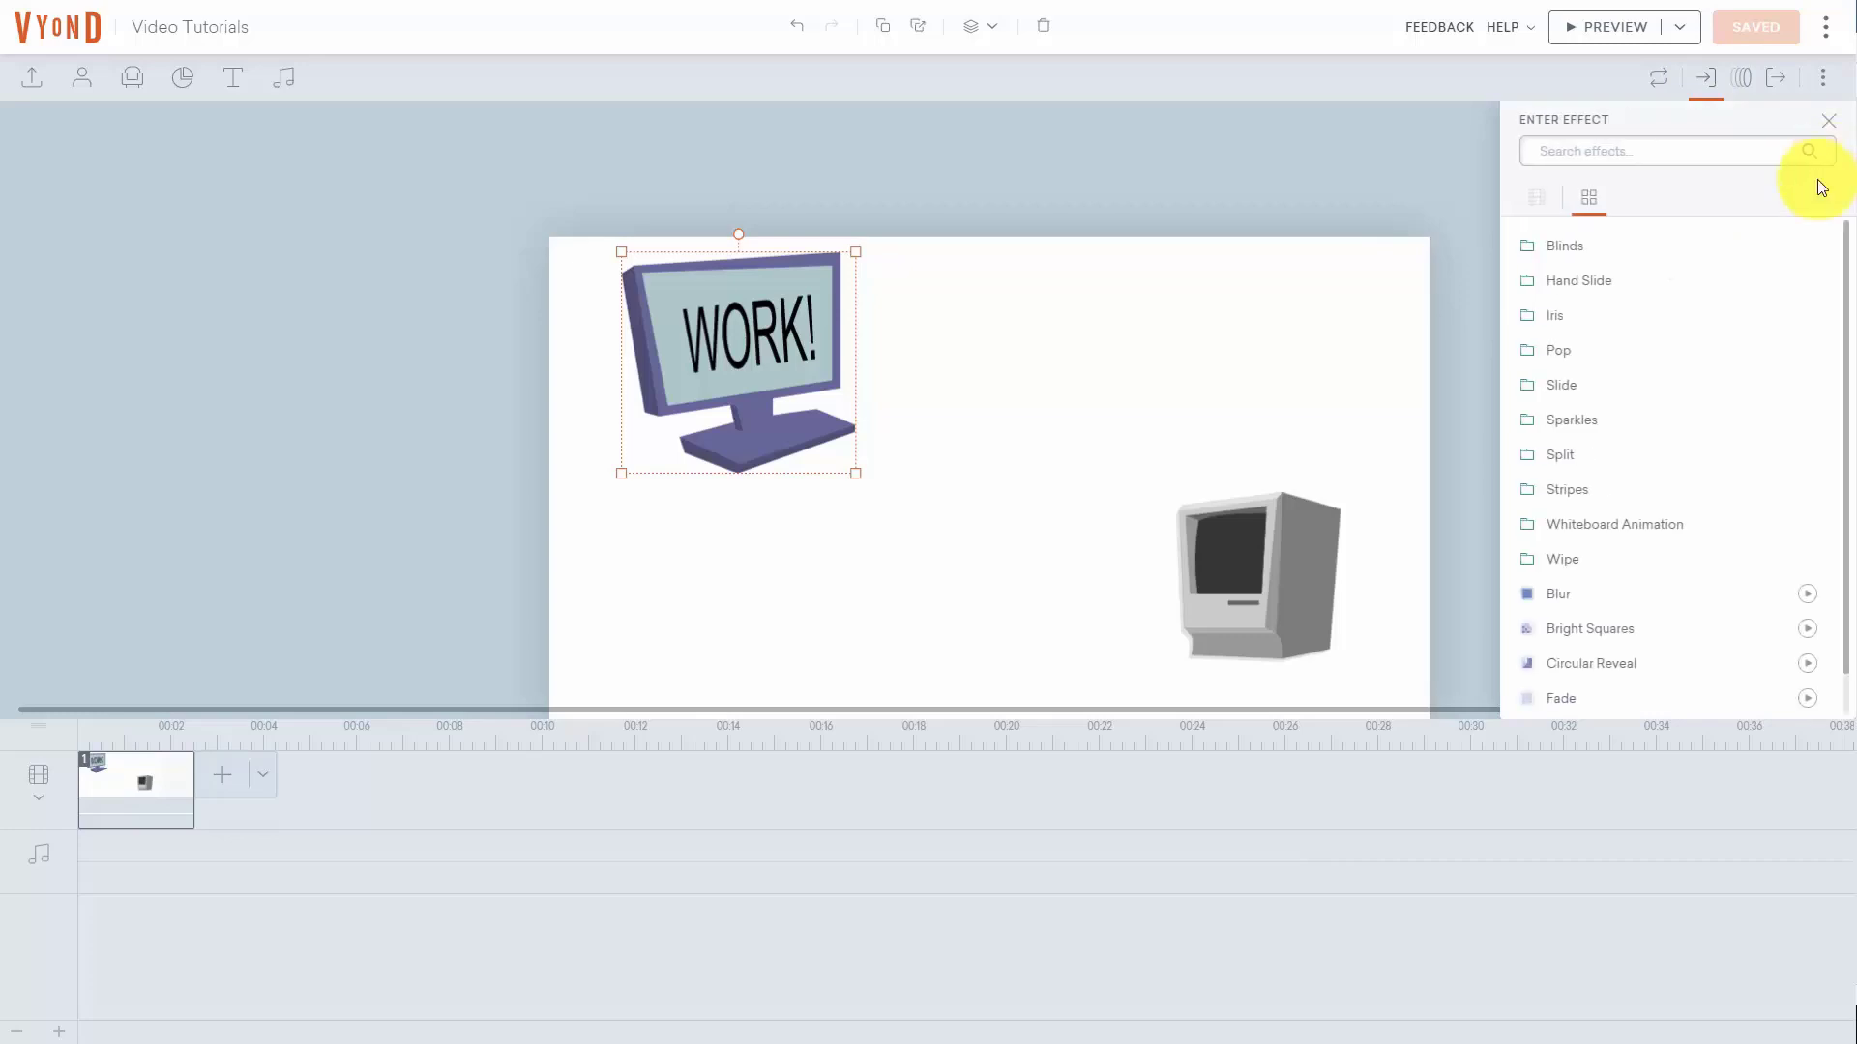
pyautogui.scroll(-1, 1670, 344)
pyautogui.scroll(1, 1653, 344)
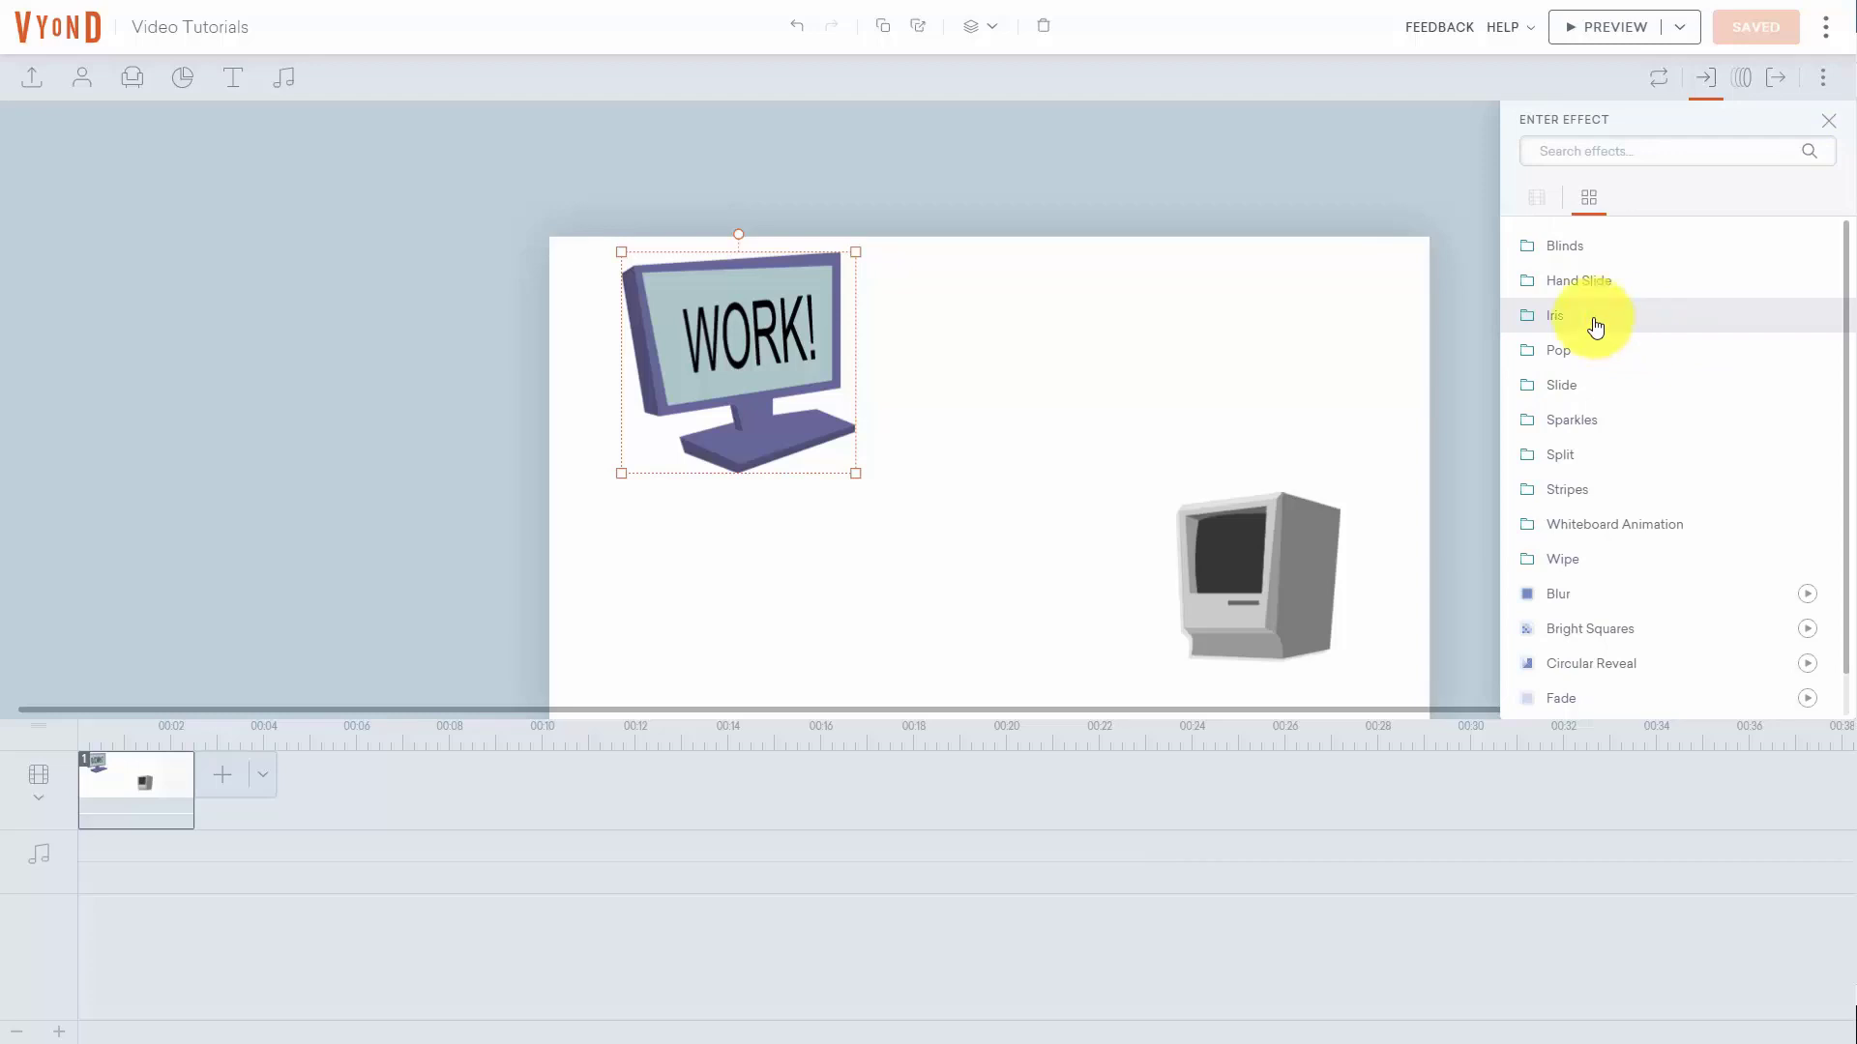
pyautogui.click(1559, 387)
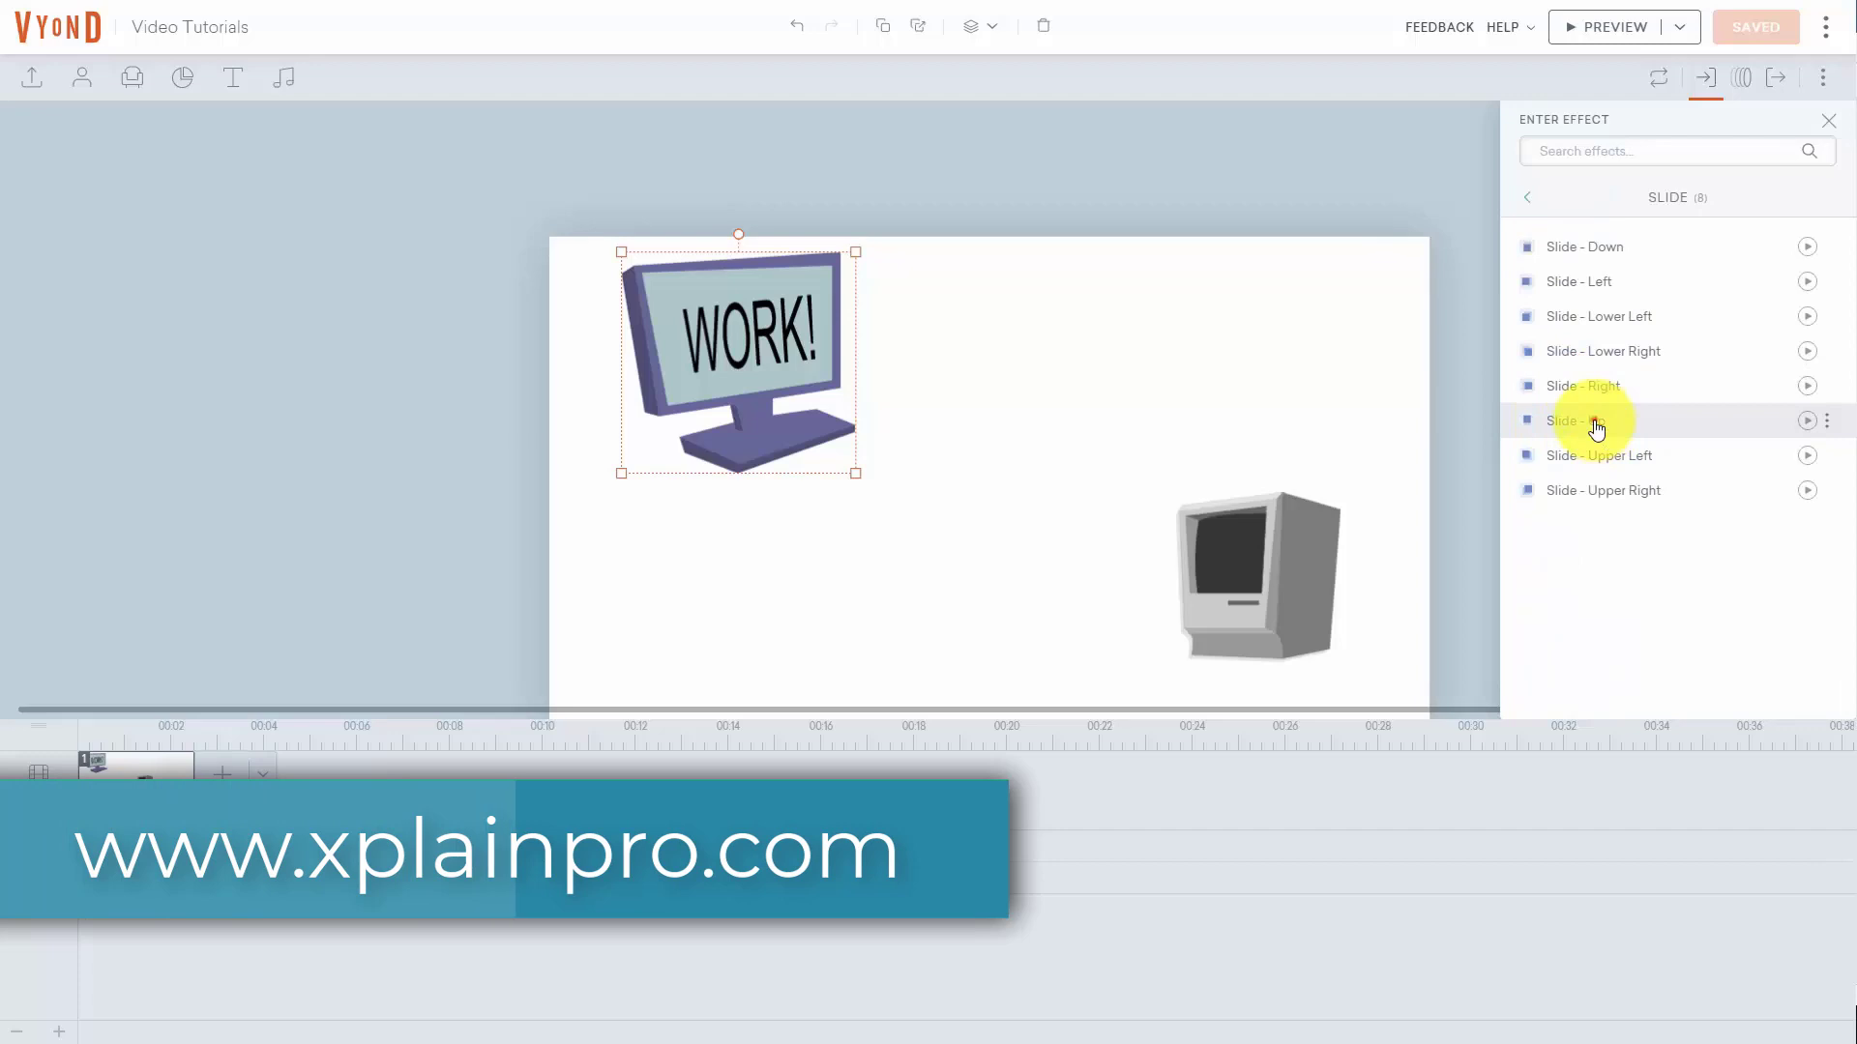
pyautogui.click(1596, 424)
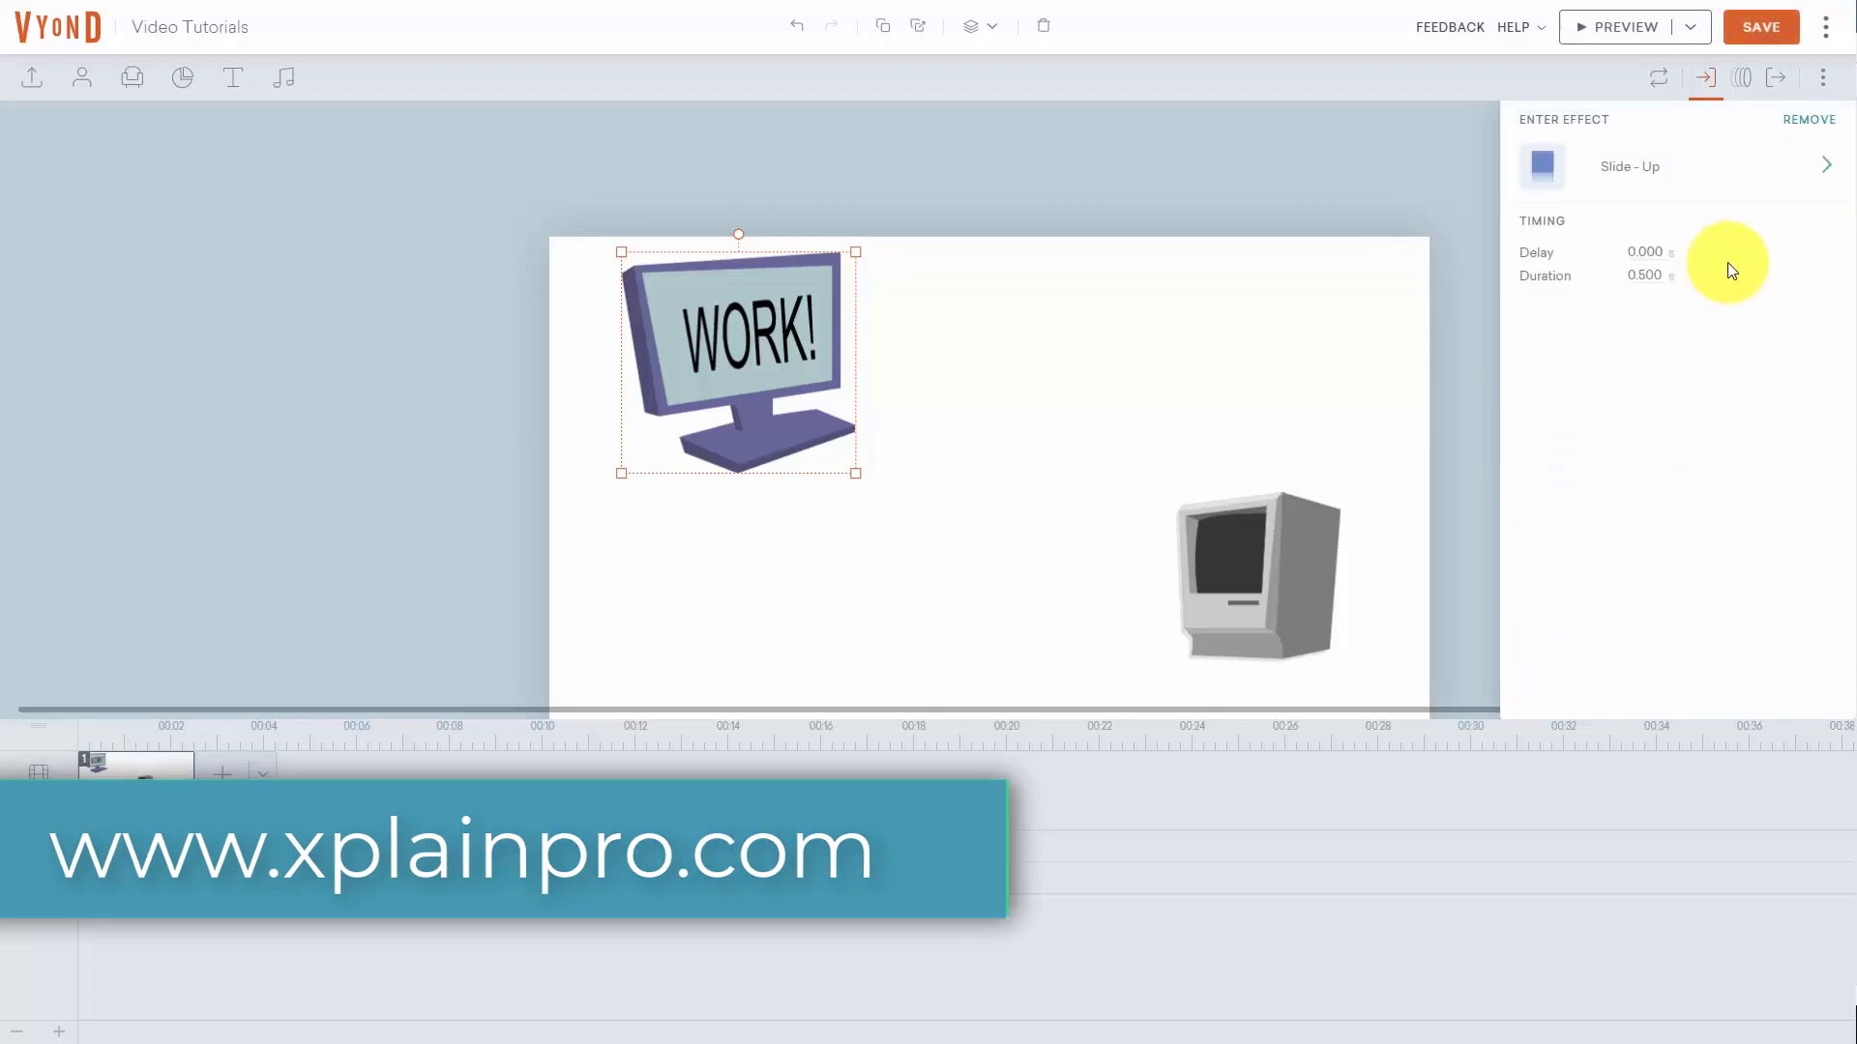
pyautogui.click(1760, 35)
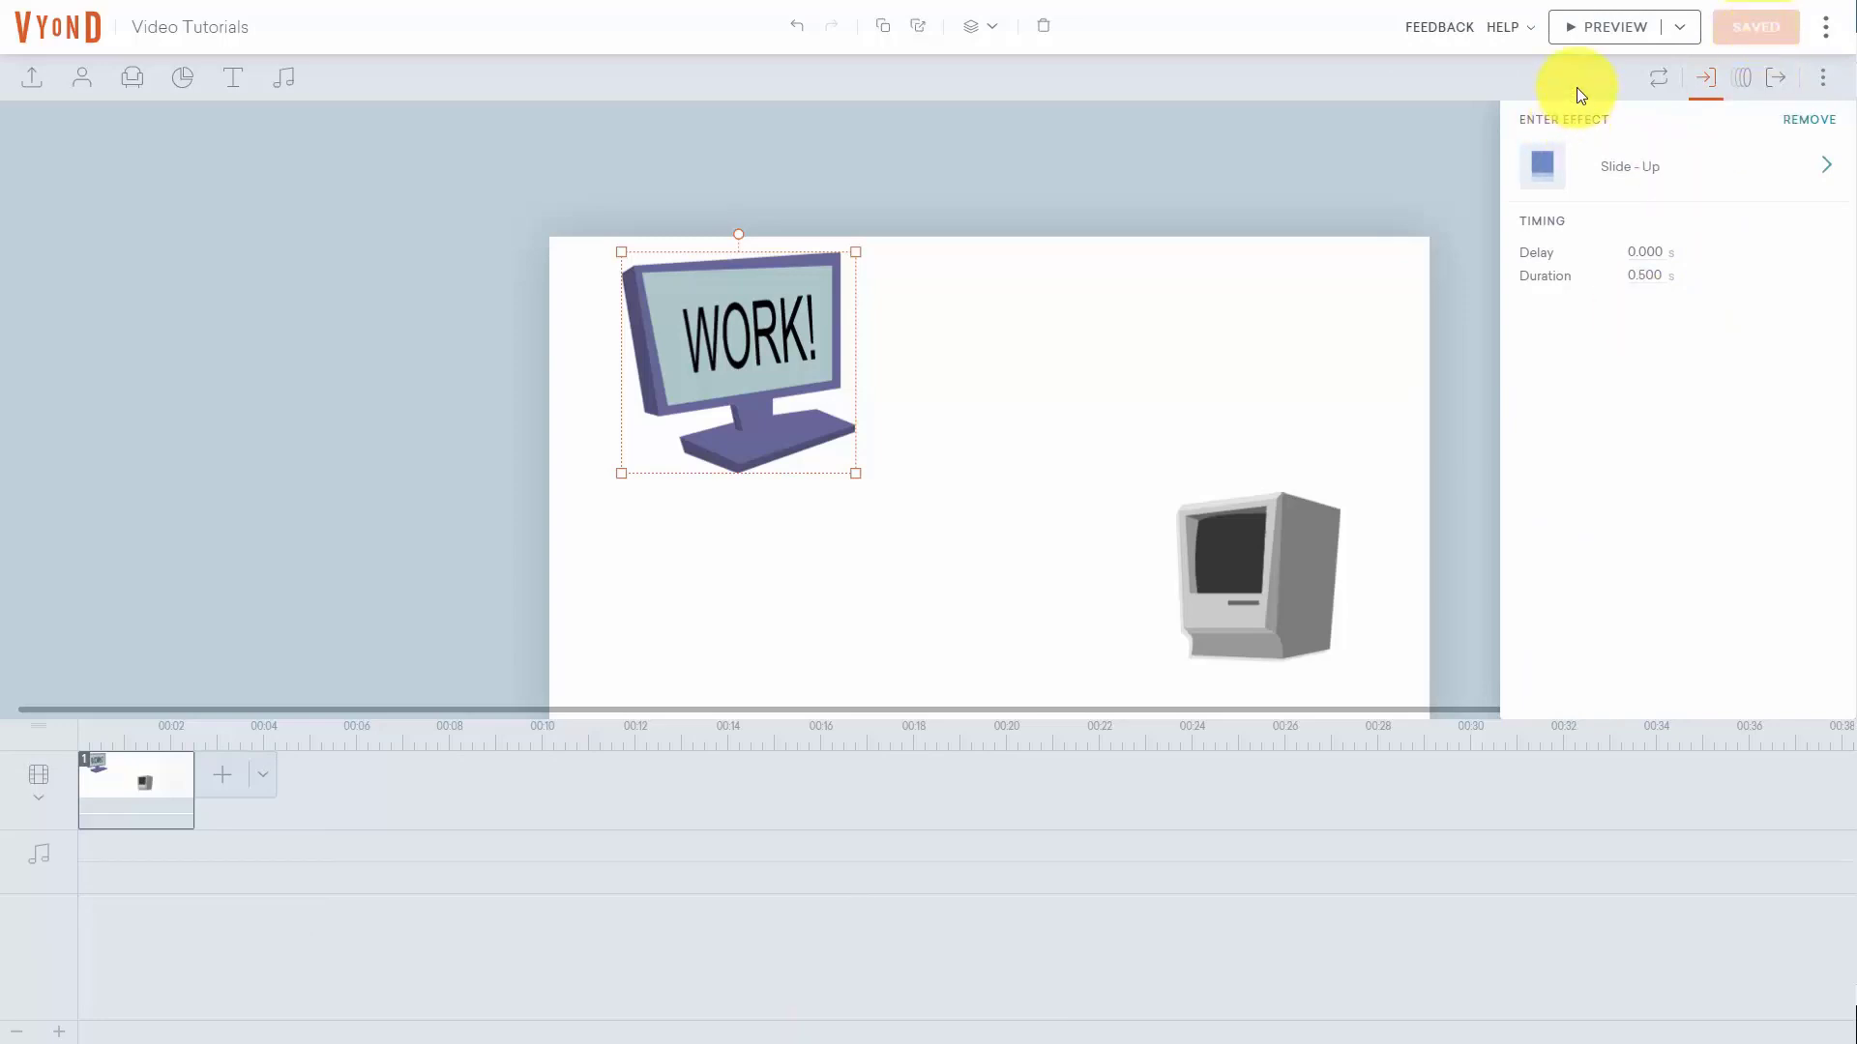
pyautogui.click(1591, 27)
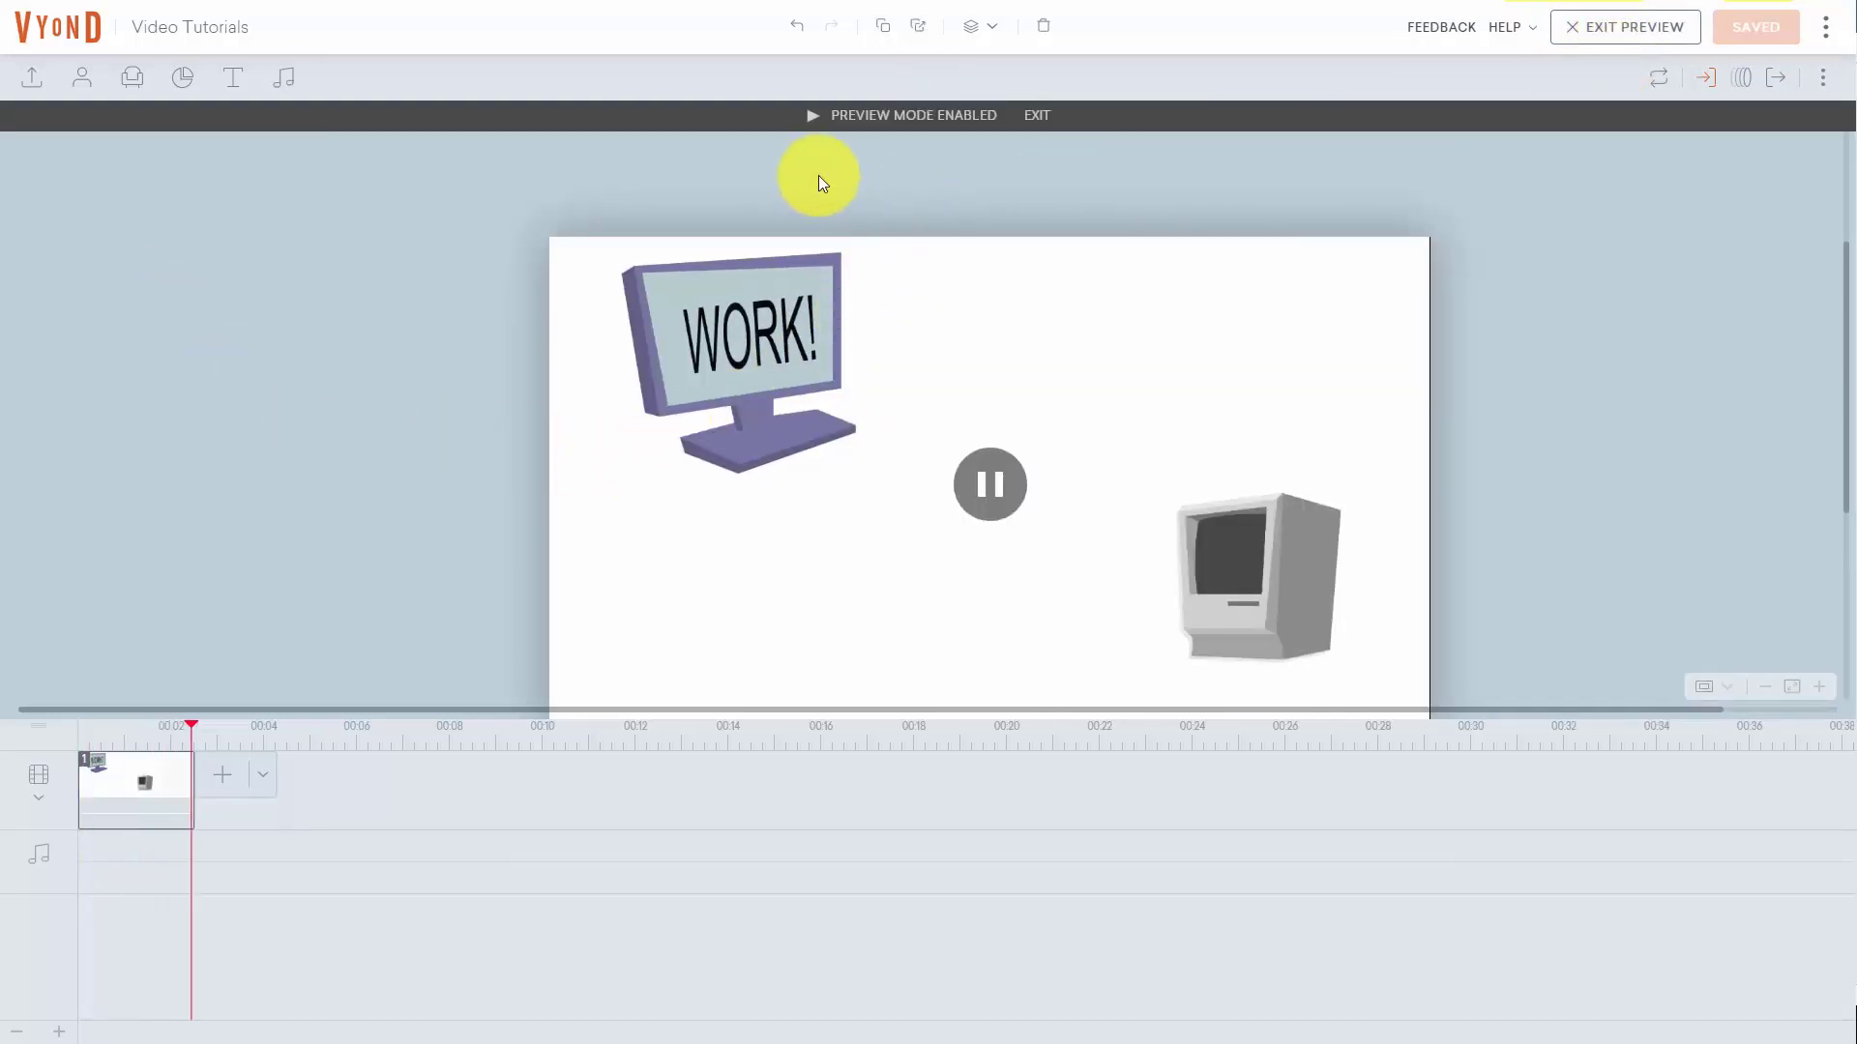
pyautogui.click(655, 377)
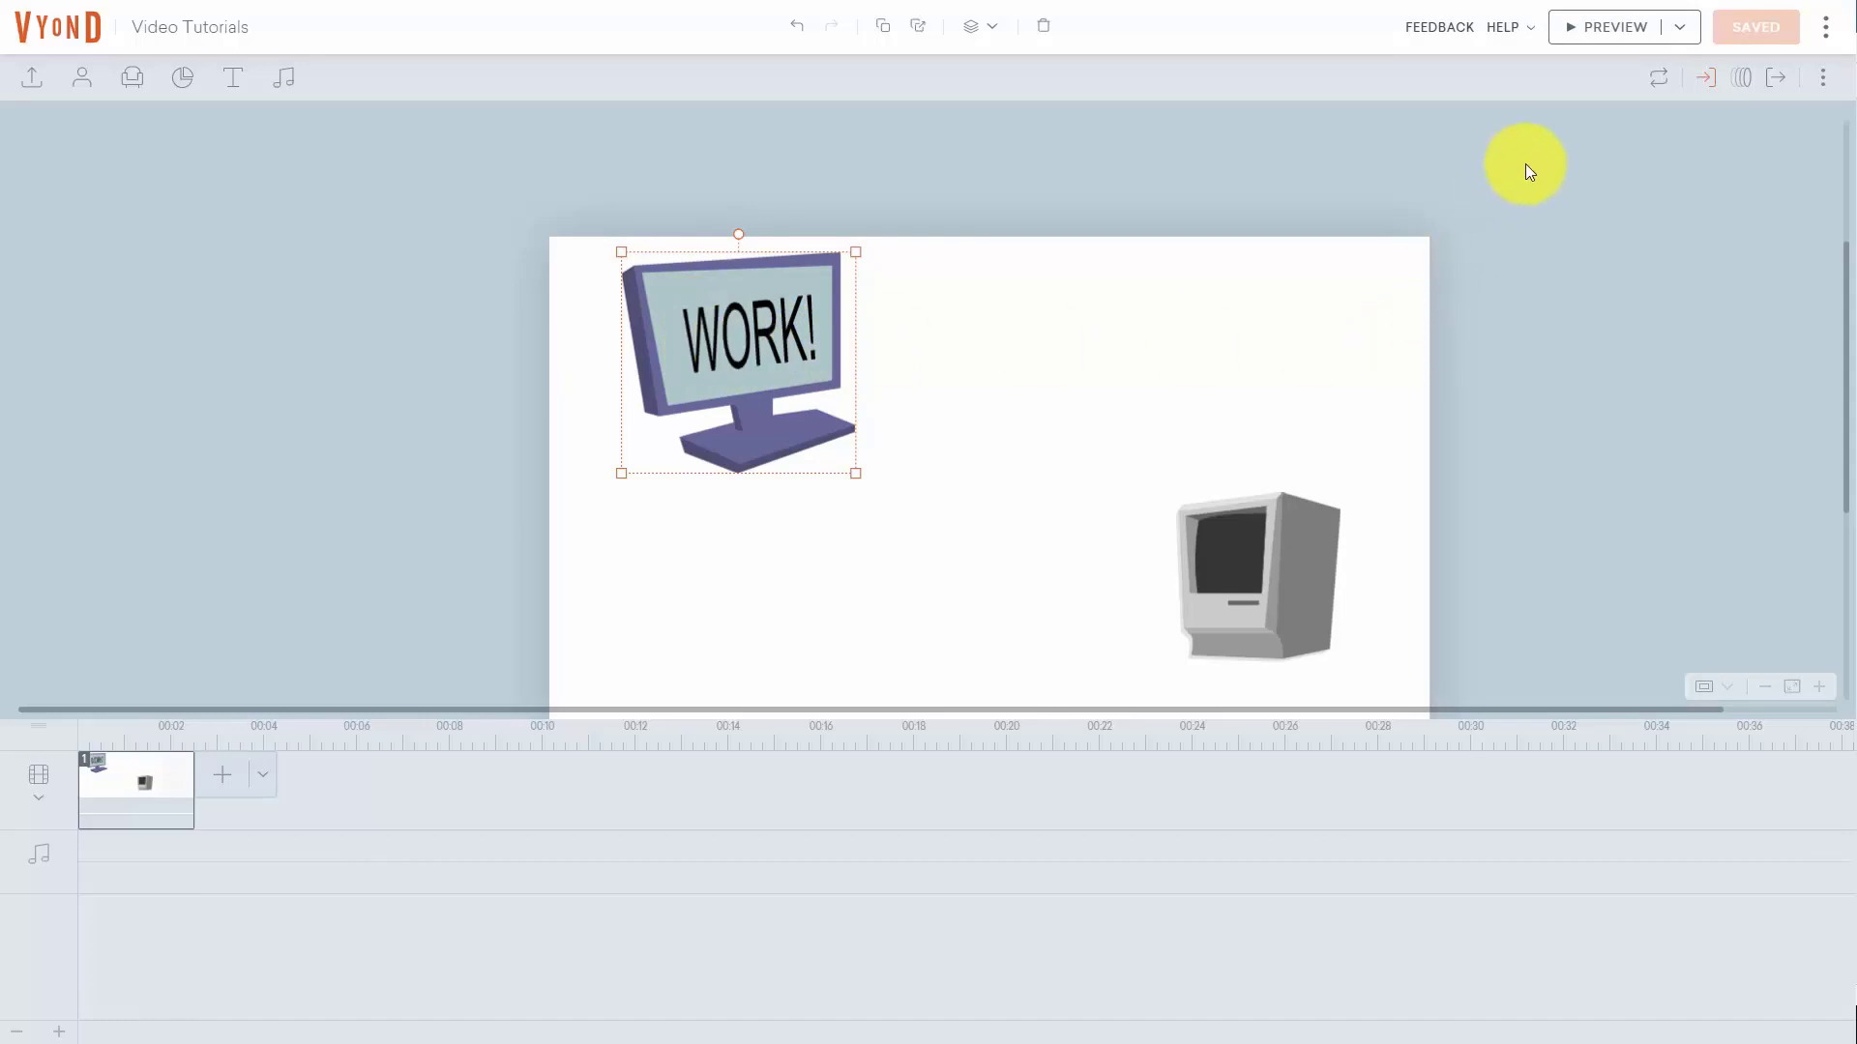
# Step: Add a 2.5 s motion path moving the WORK! monitor right and ending smaller, then save
pyautogui.click(1741, 82)
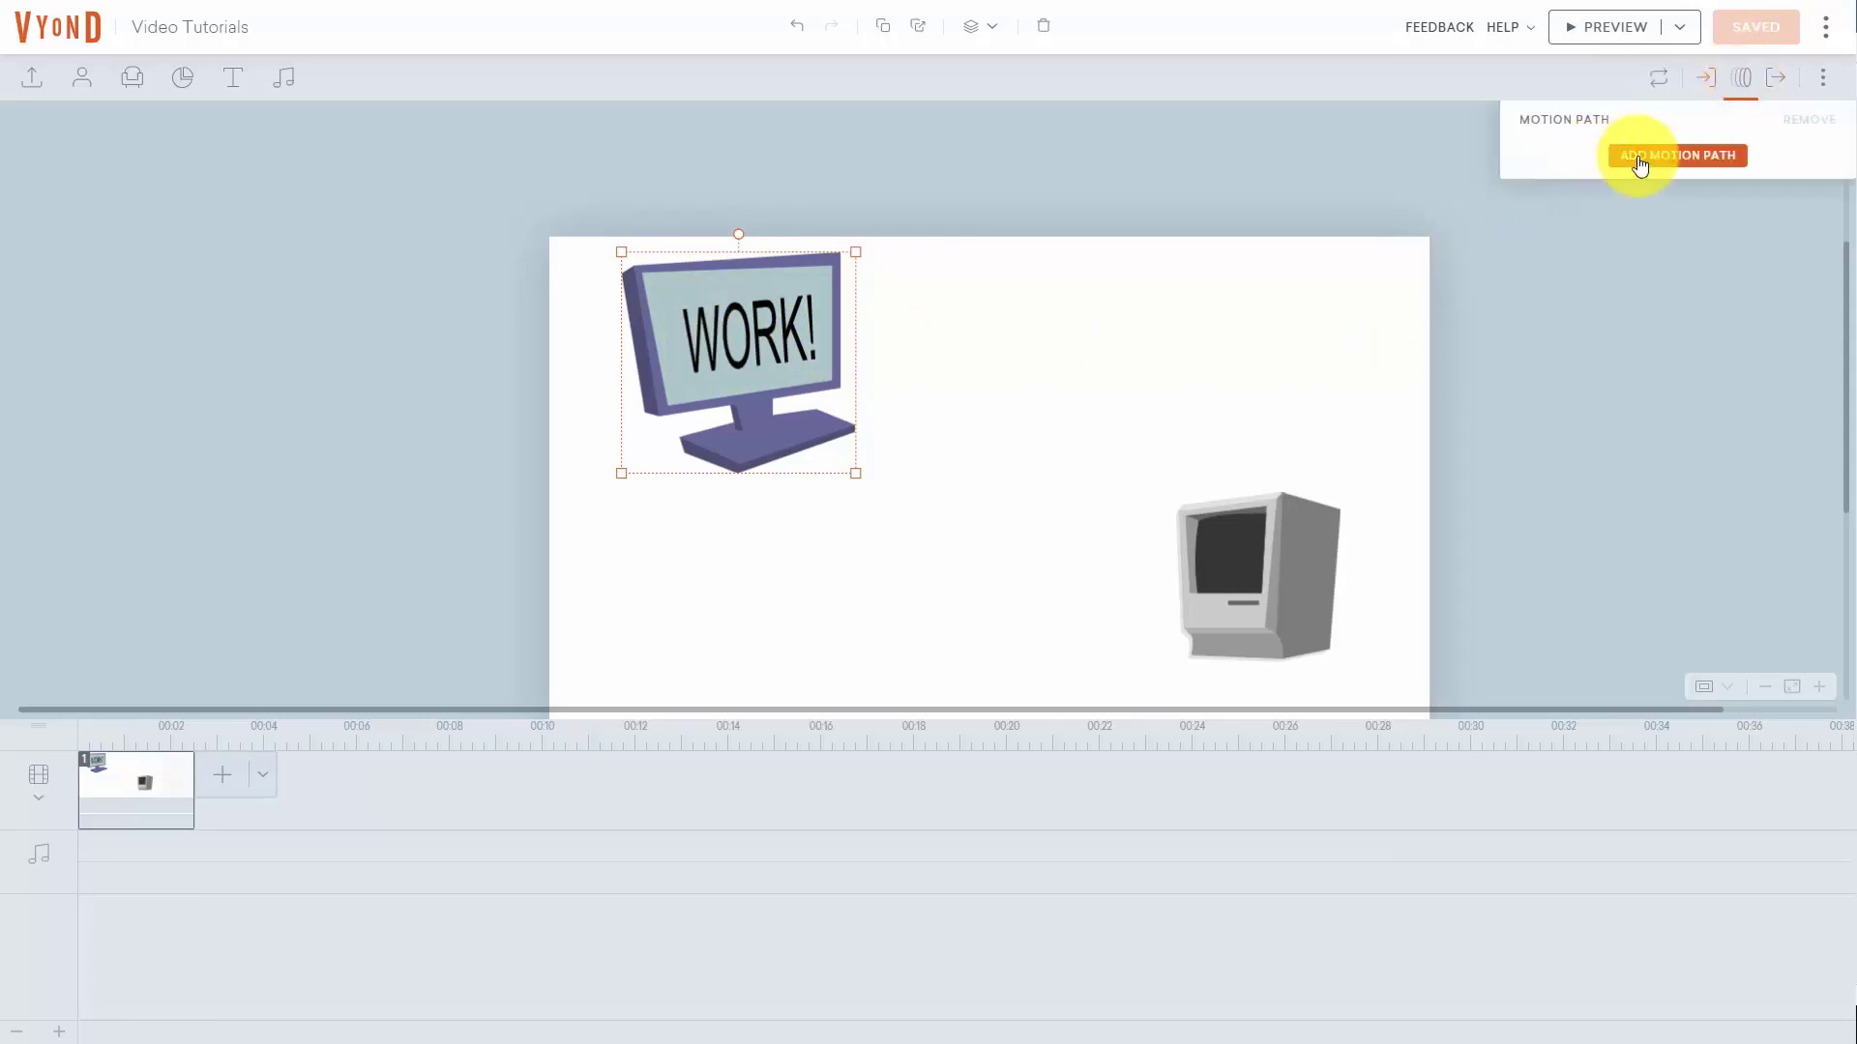
pyautogui.click(1640, 163)
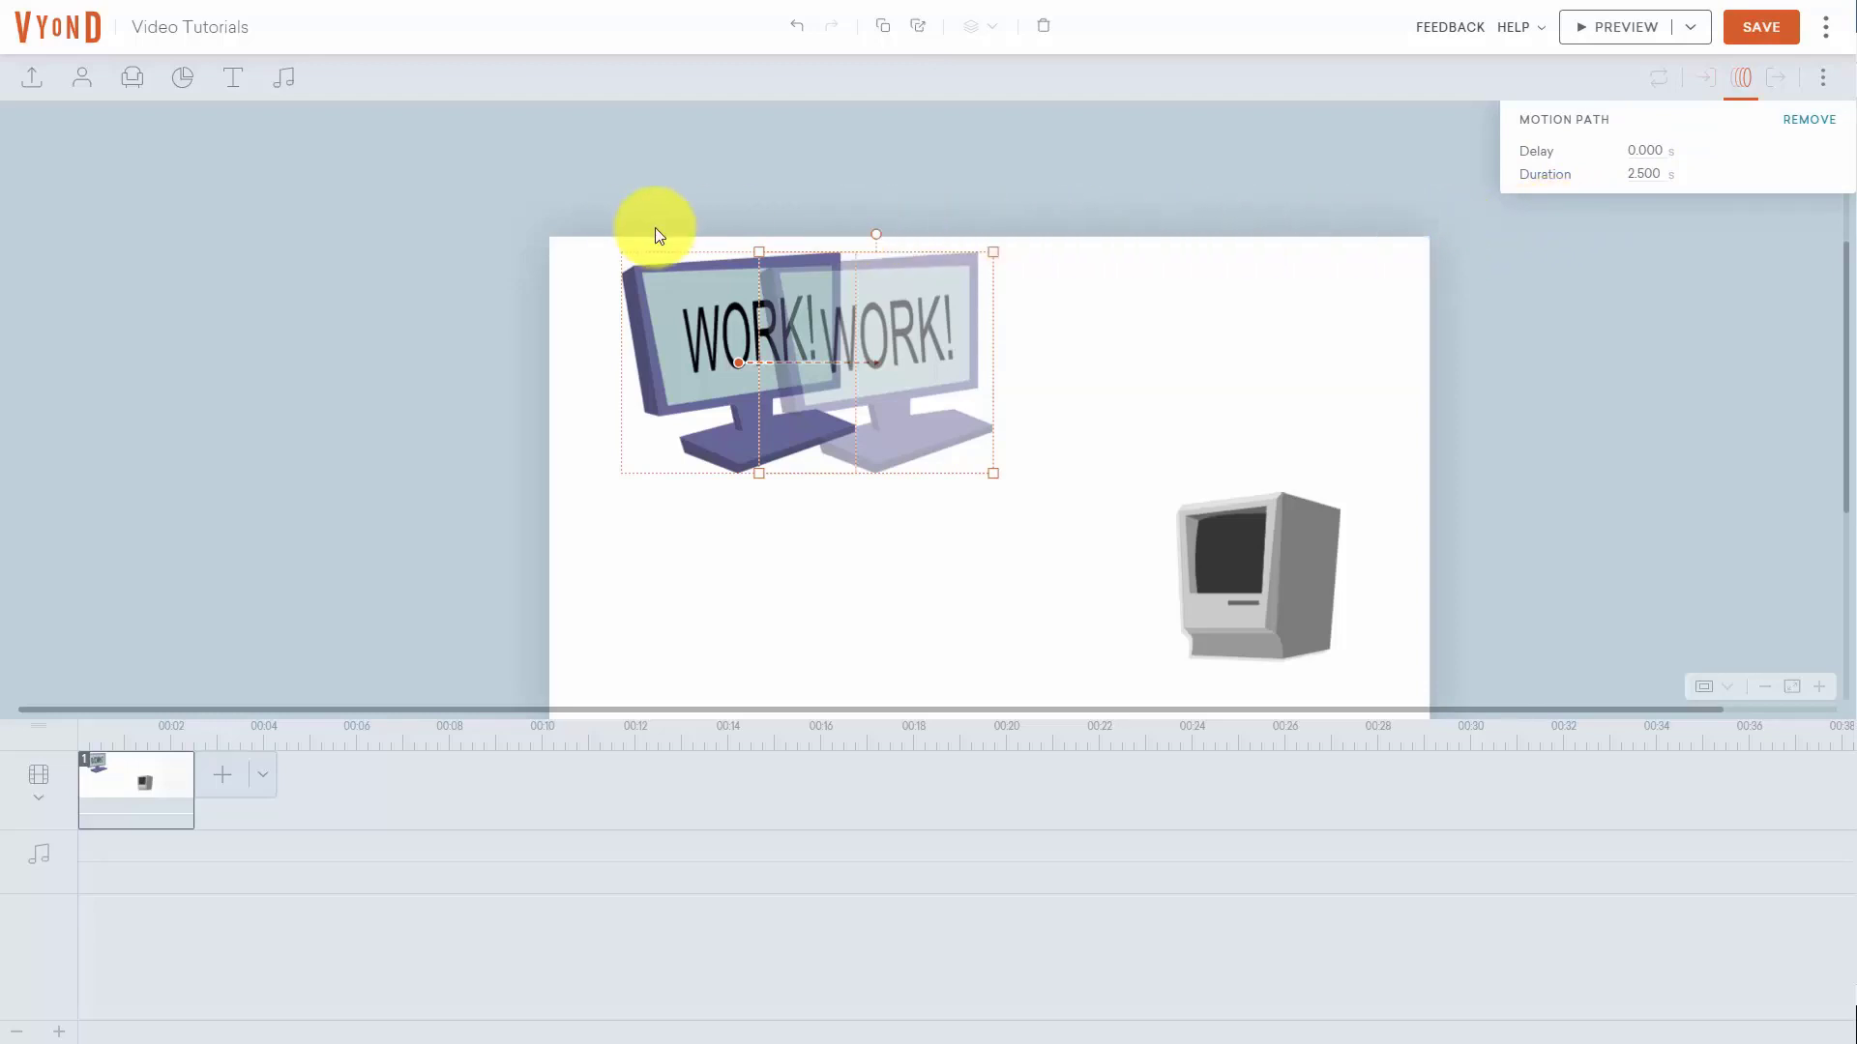
pyautogui.moveTo(899, 294); pyautogui.dragTo(1239, 304)
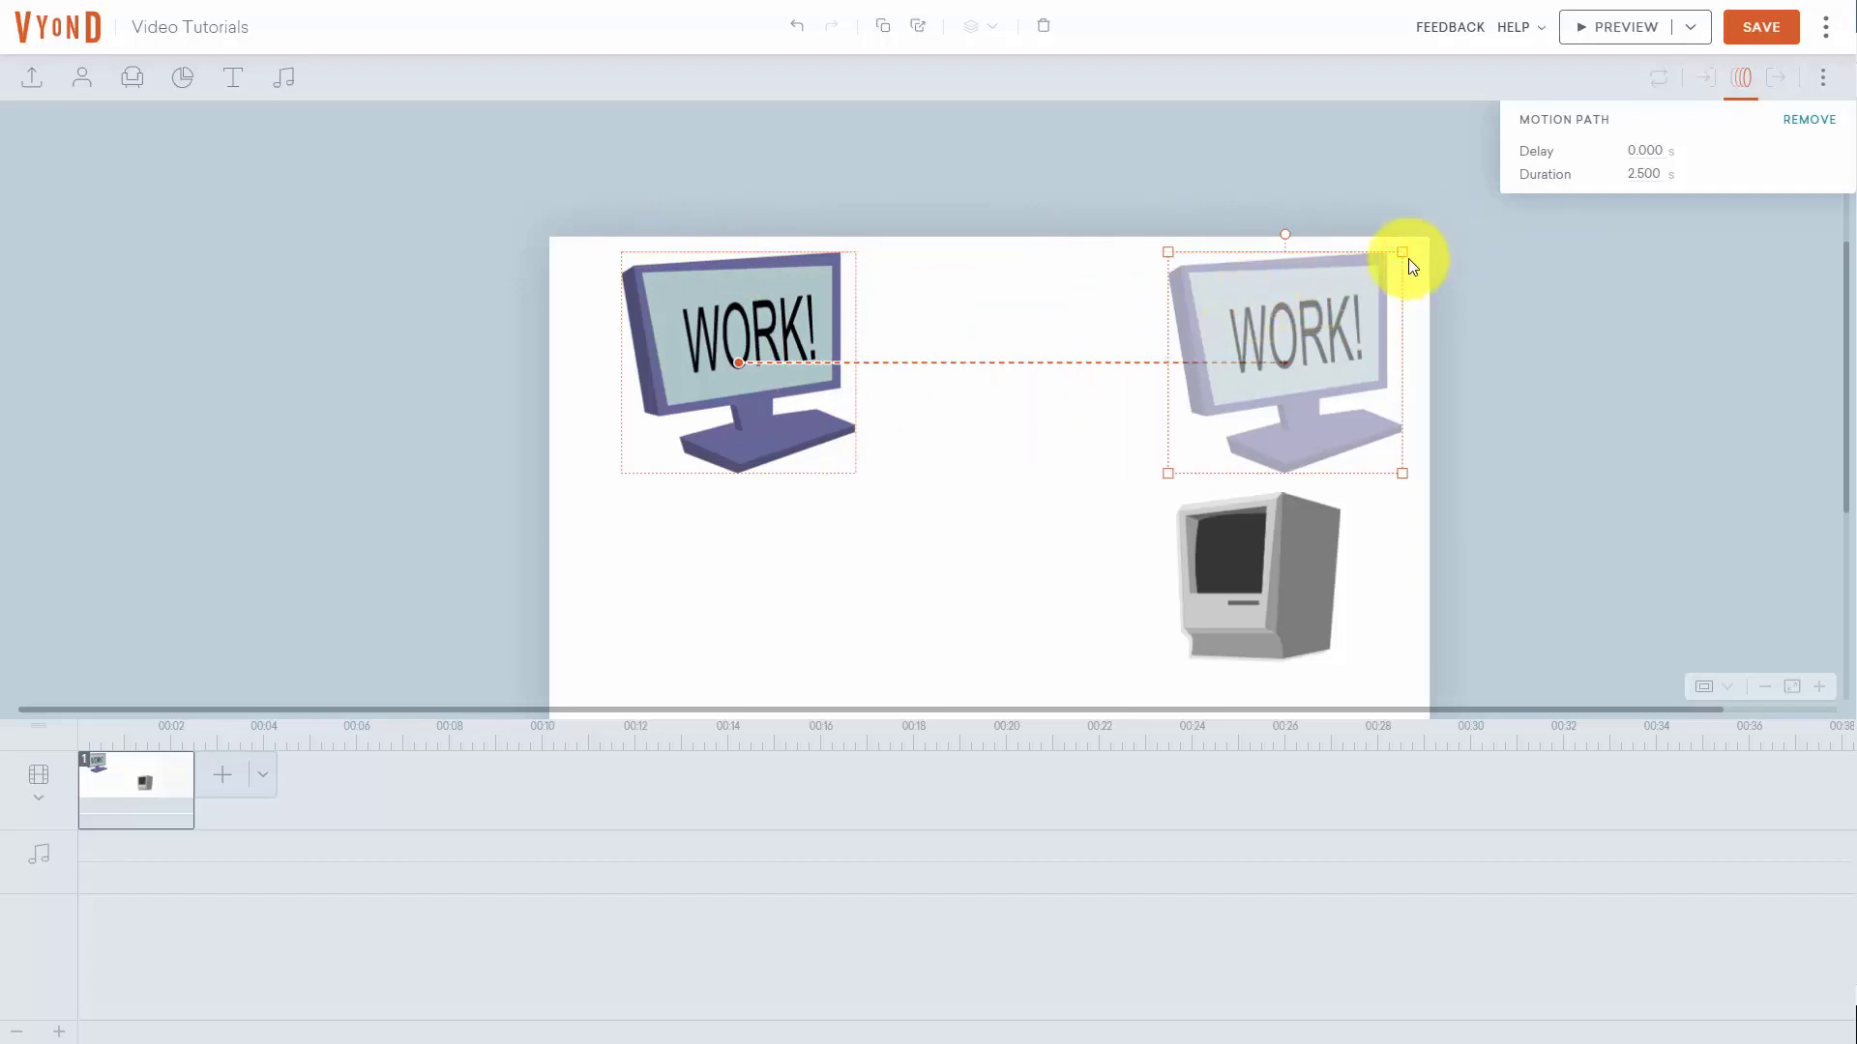
pyautogui.moveTo(1340, 308)
pyautogui.mouseDown()
pyautogui.moveTo(1273, 350)
pyautogui.moveTo(1345, 344)
pyautogui.mouseUp()
pyautogui.click(1230, 397)
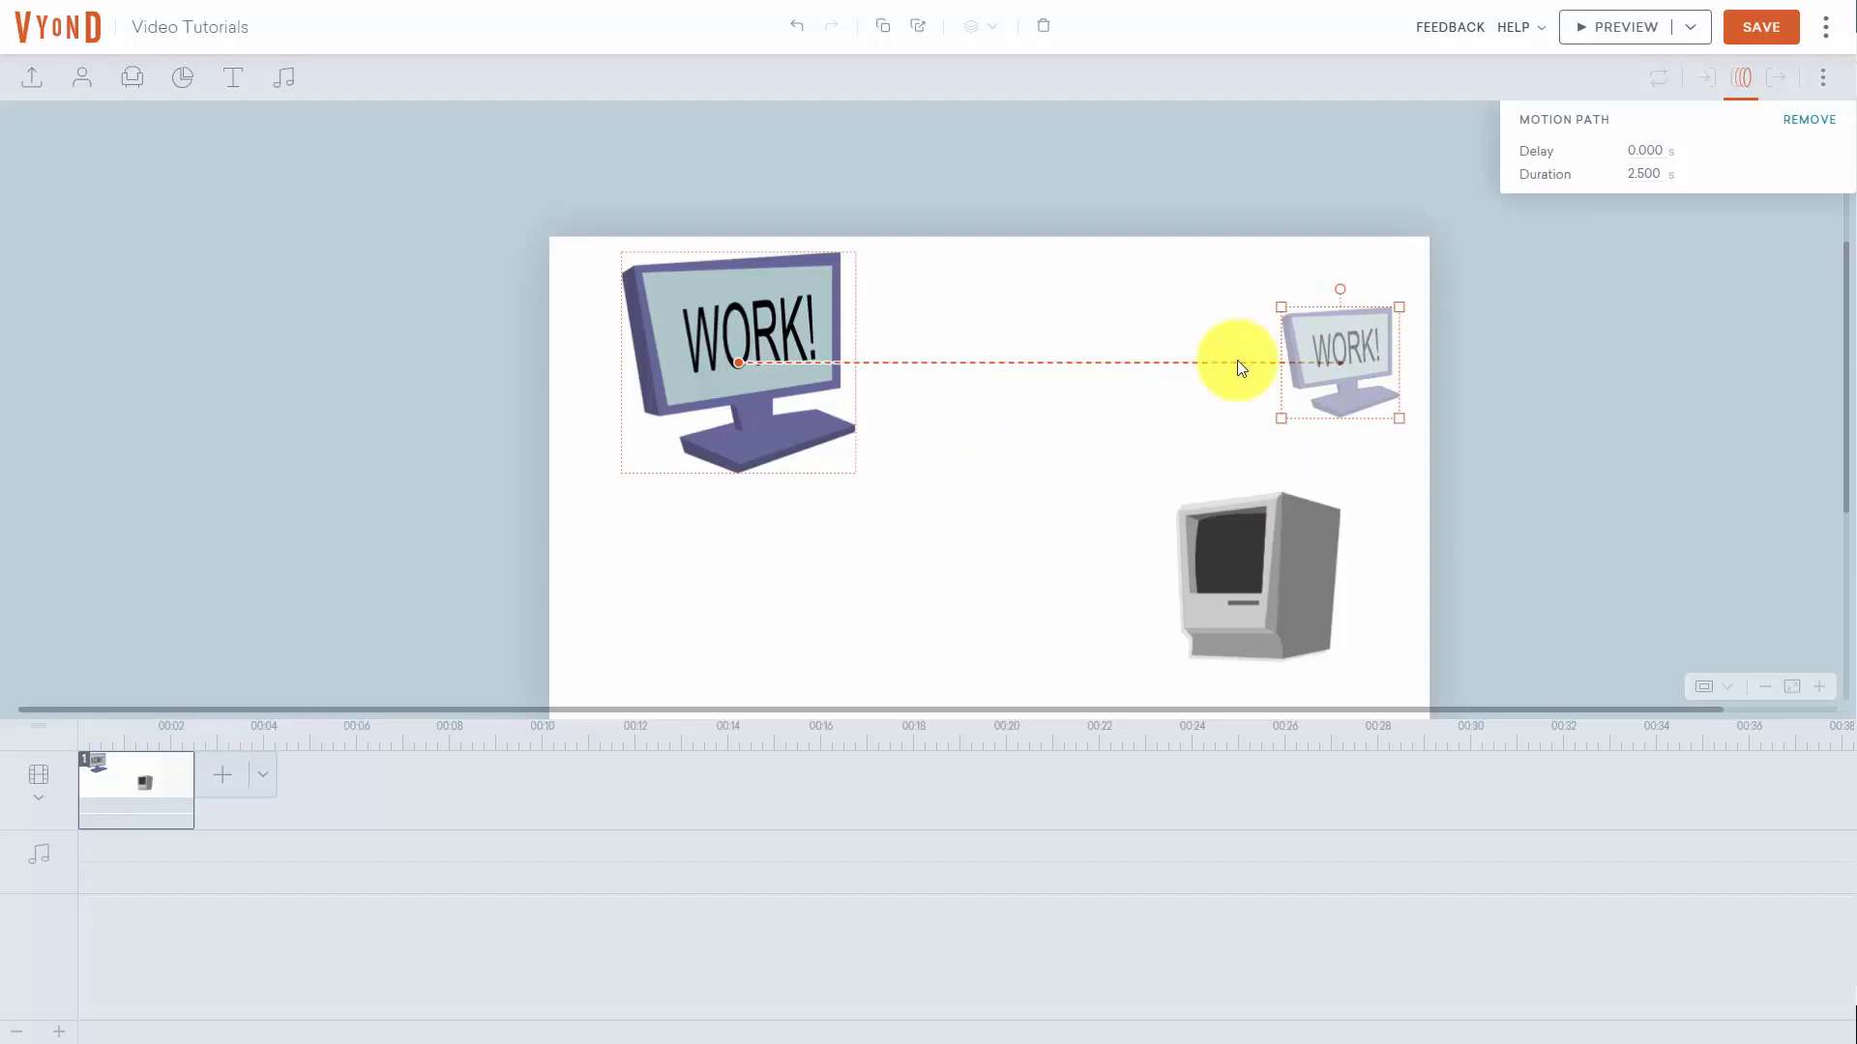
pyautogui.click(1763, 28)
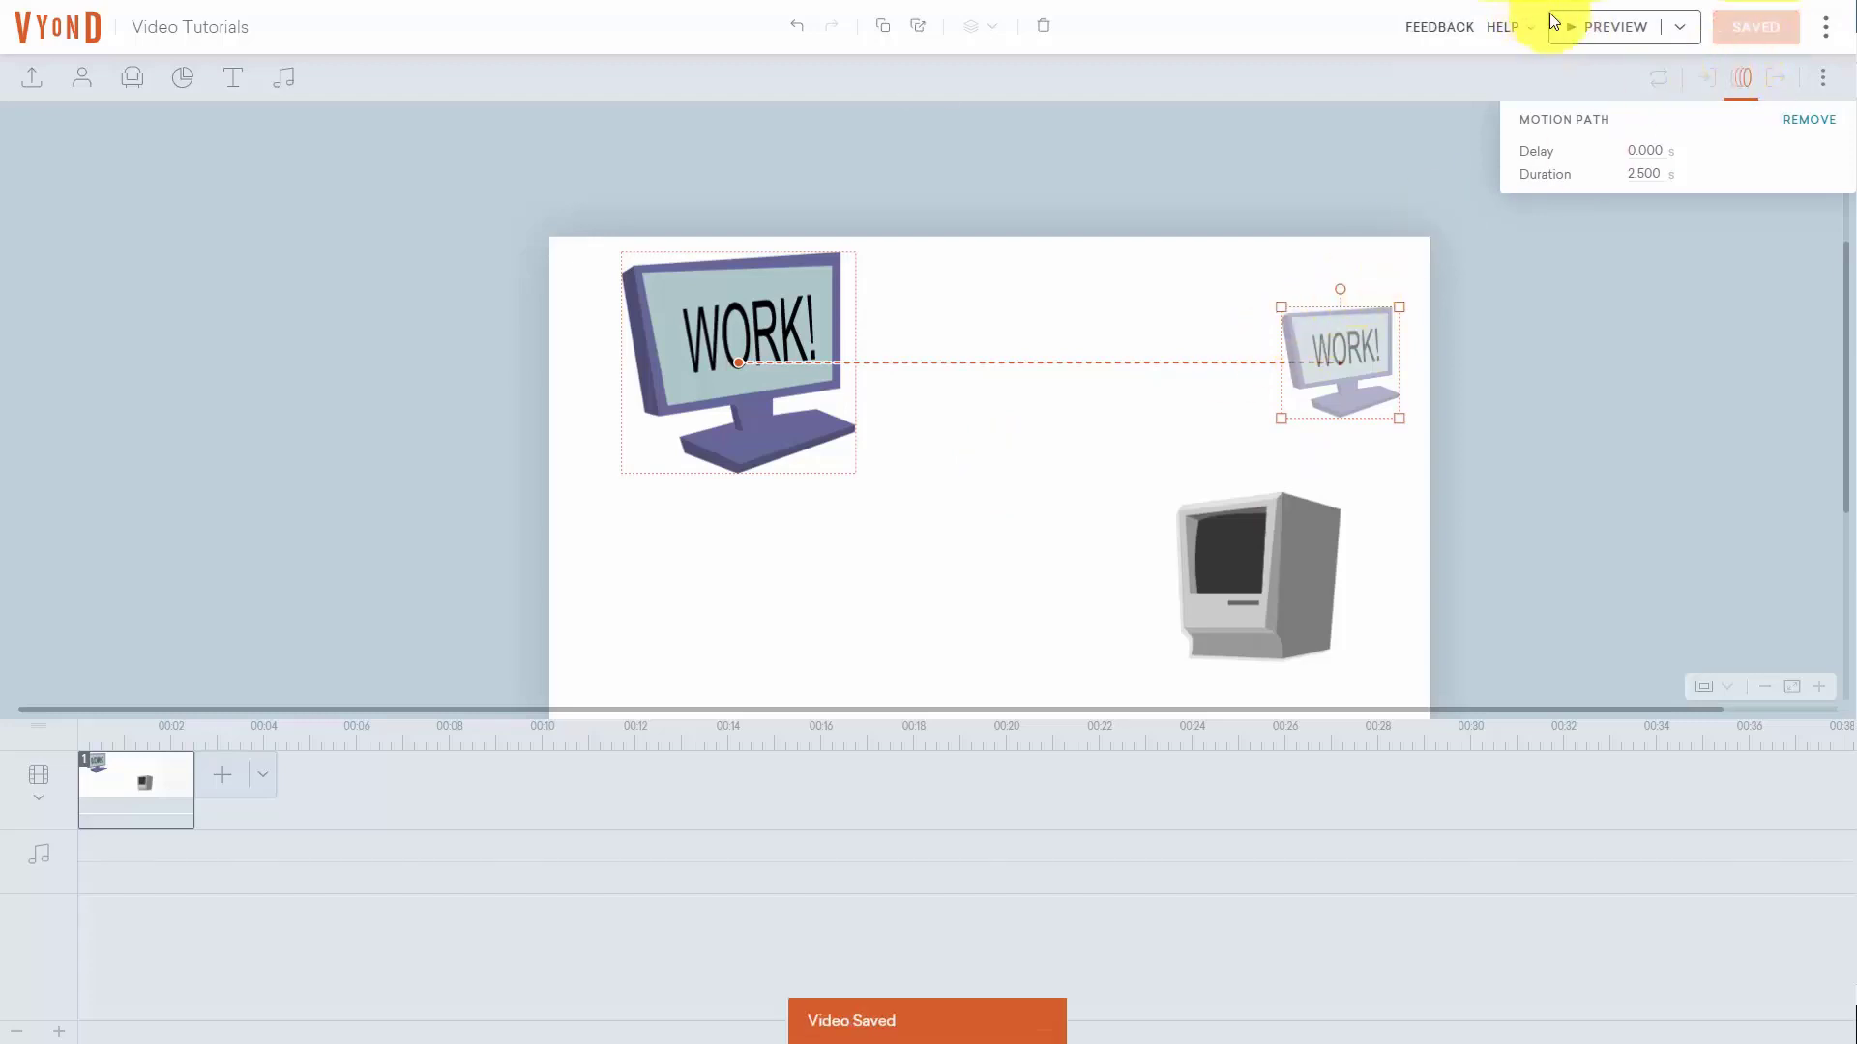
pyautogui.click(1571, 29)
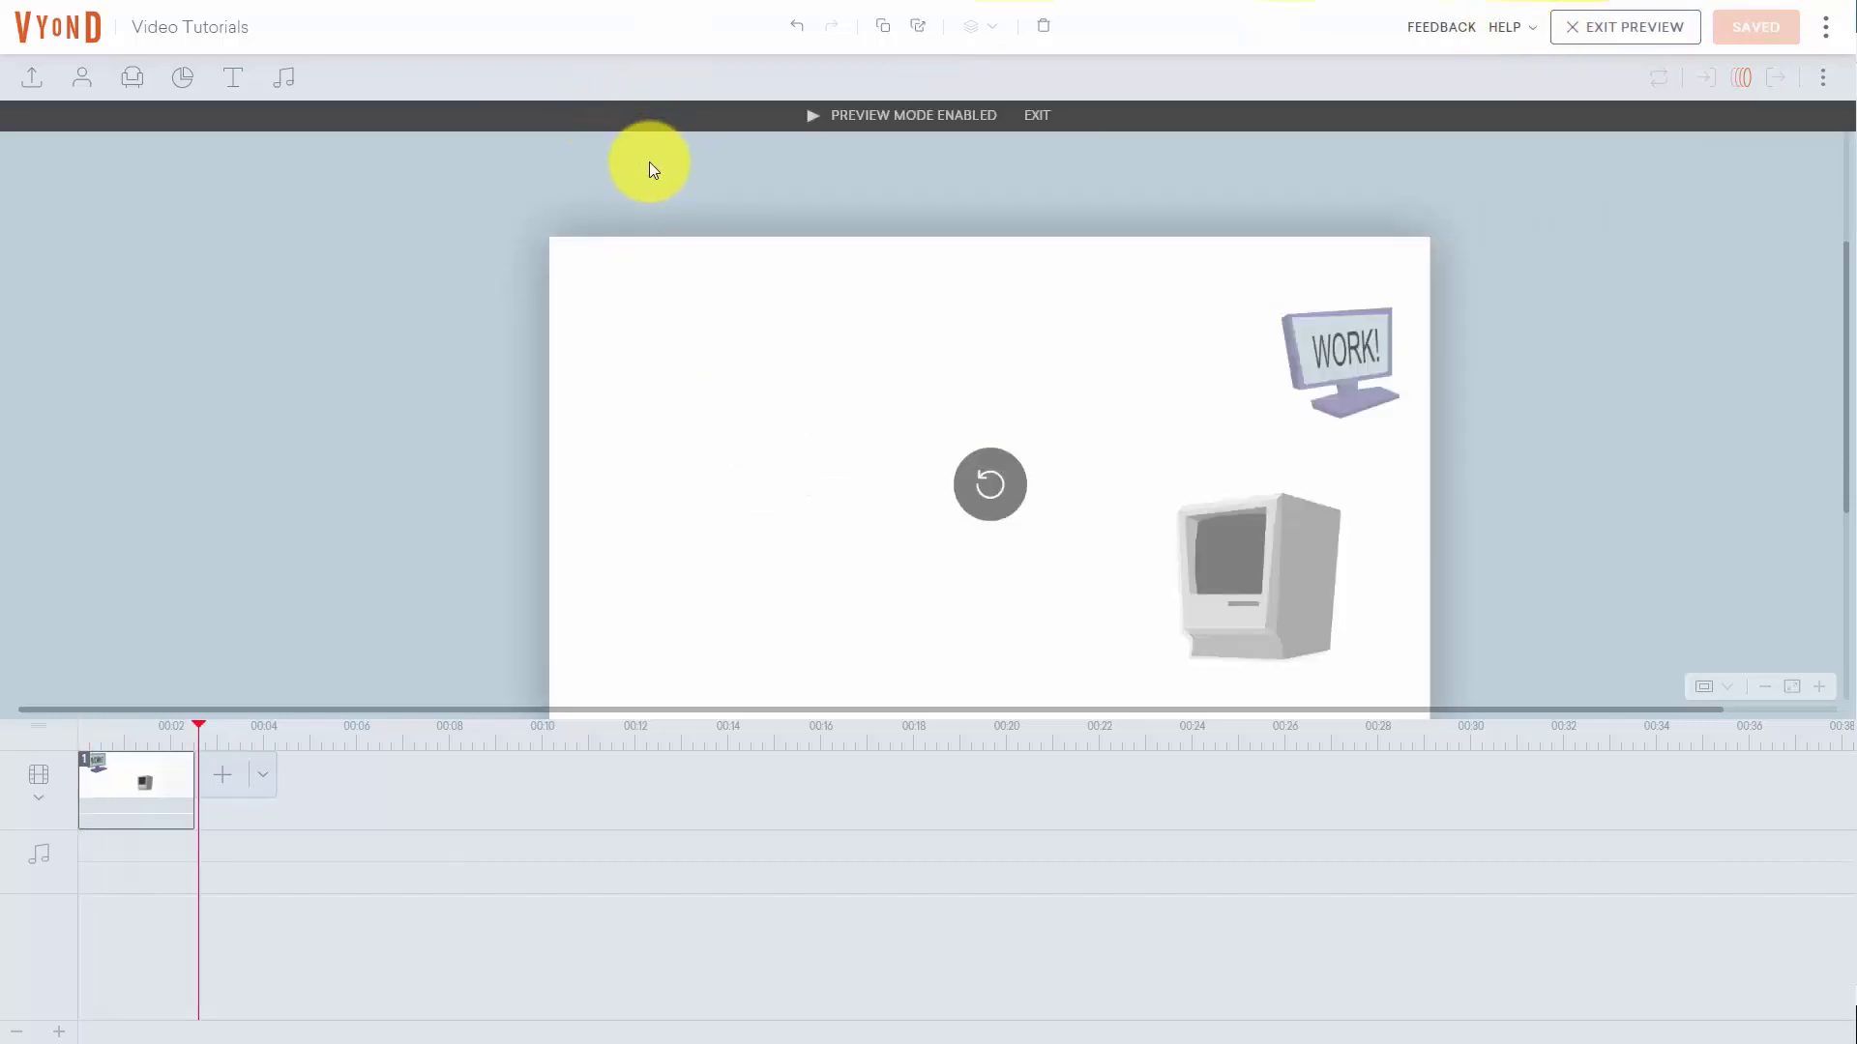
pyautogui.click(1039, 116)
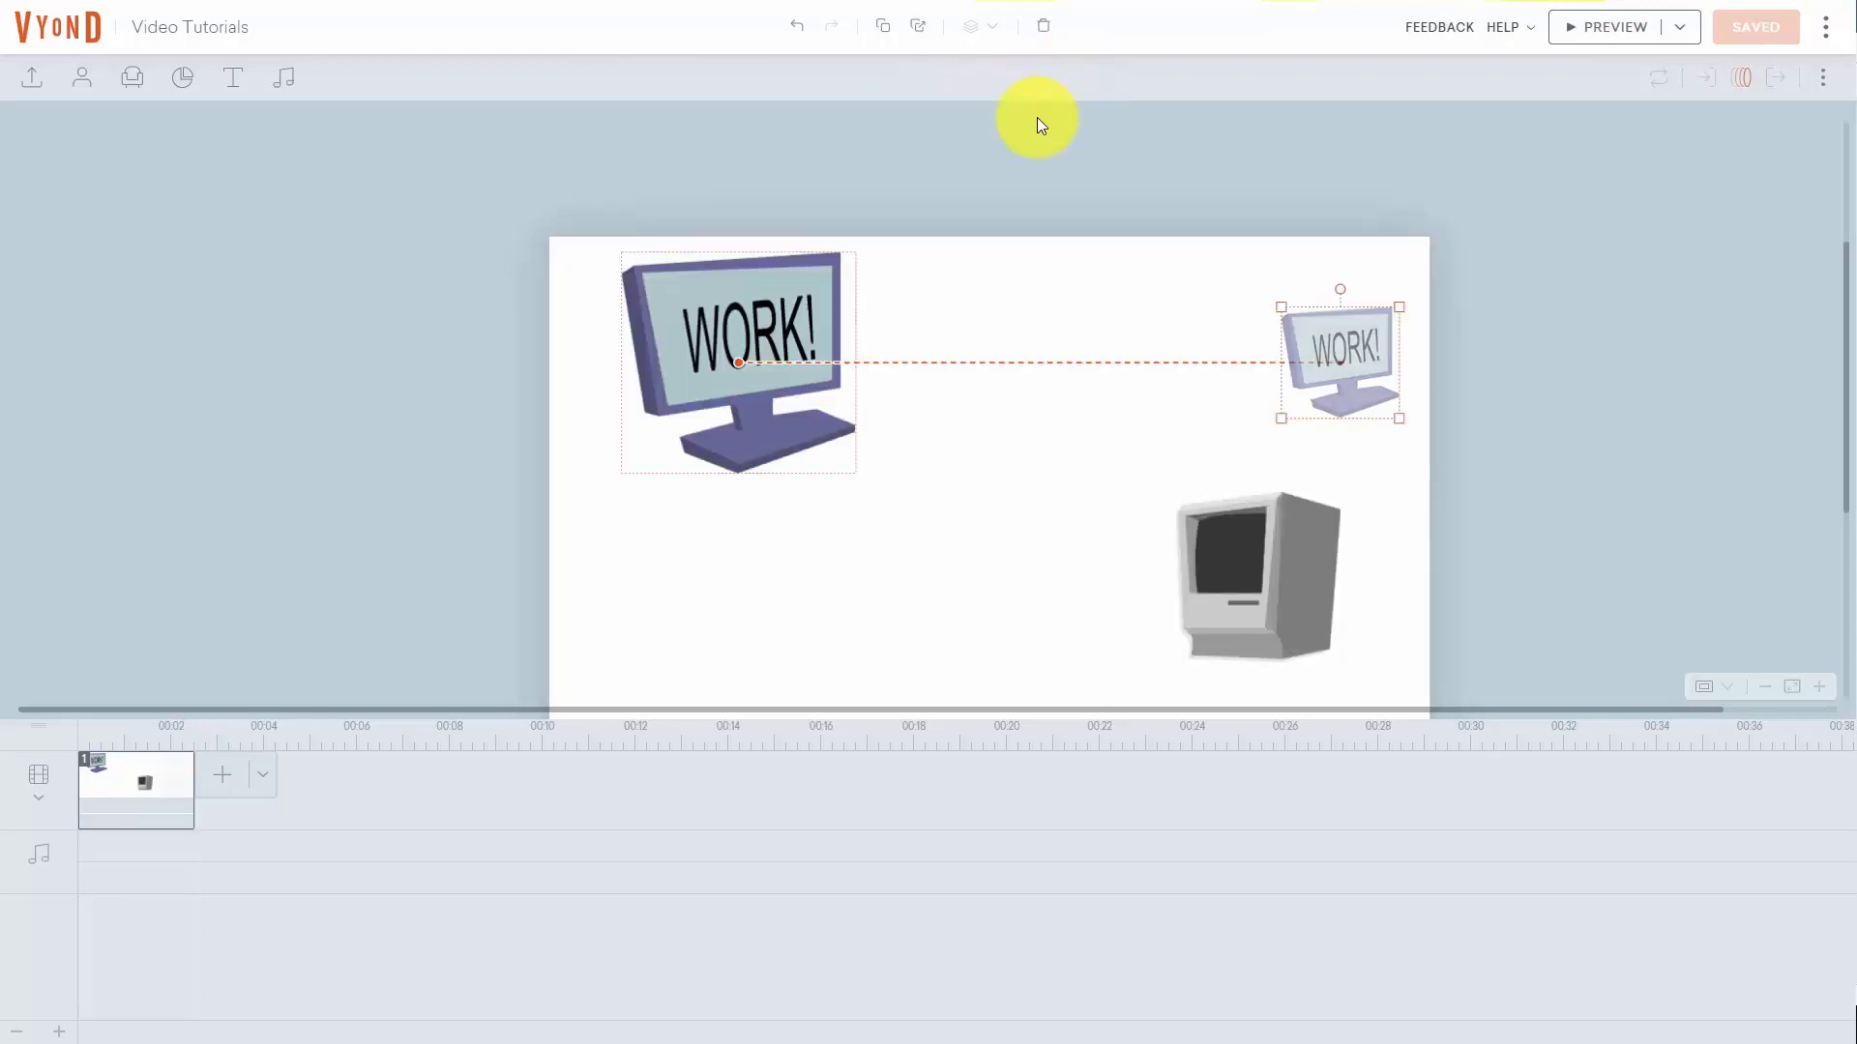
pyautogui.click(762, 309)
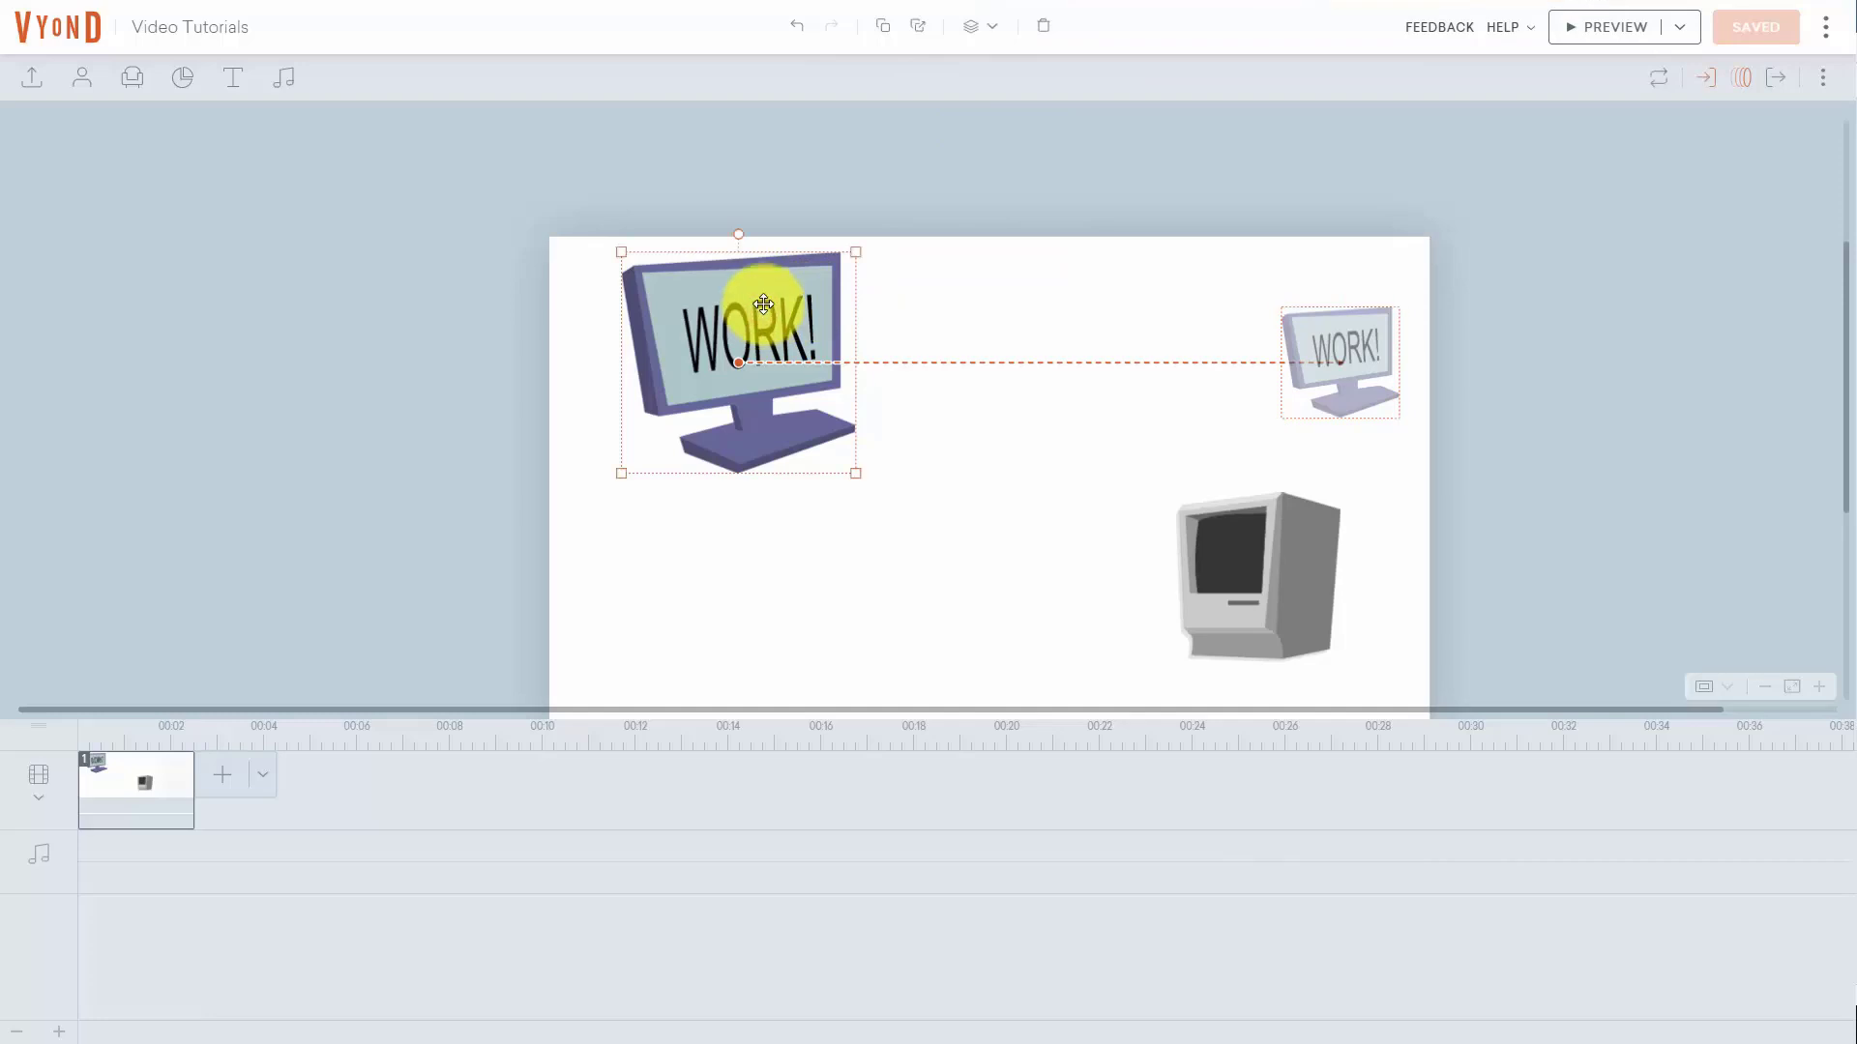
# Step: Set a Wipe - Right exit (after 2 s, 0.5 s long) on the monitor, save, and preview
pyautogui.click(1772, 79)
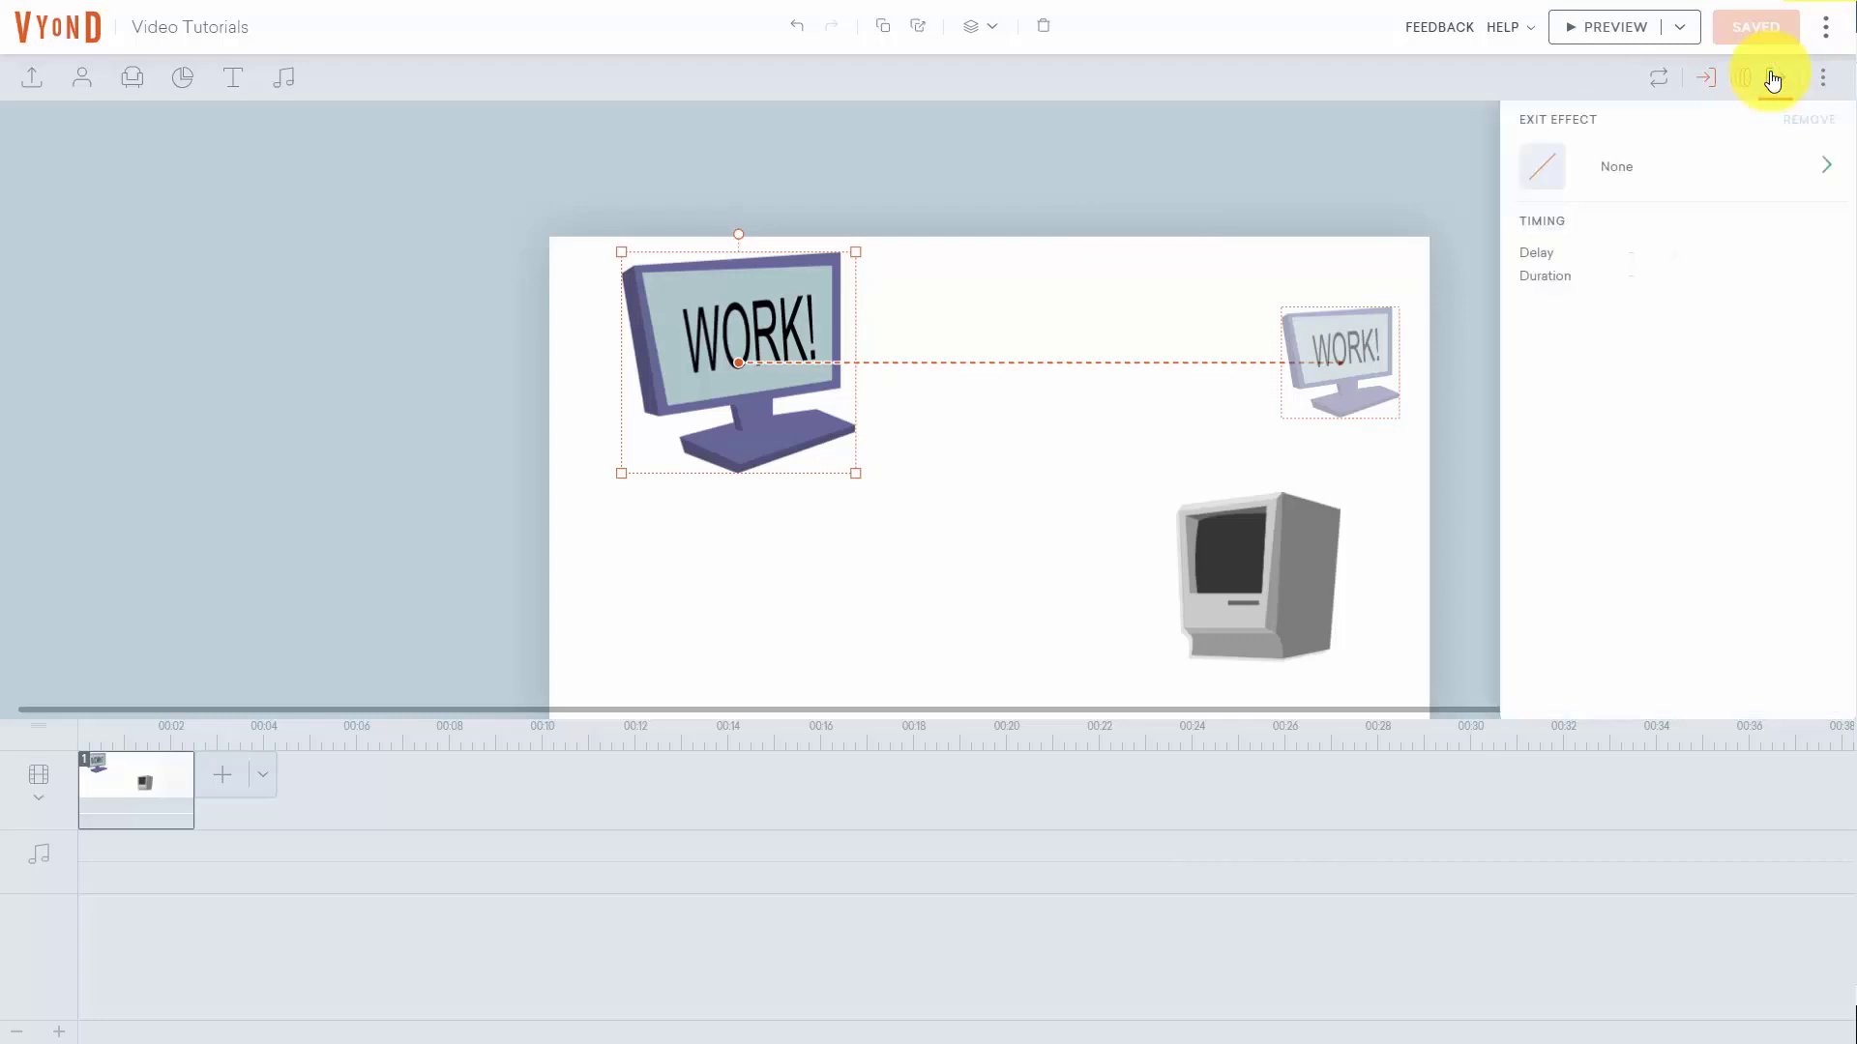
pyautogui.click(1824, 170)
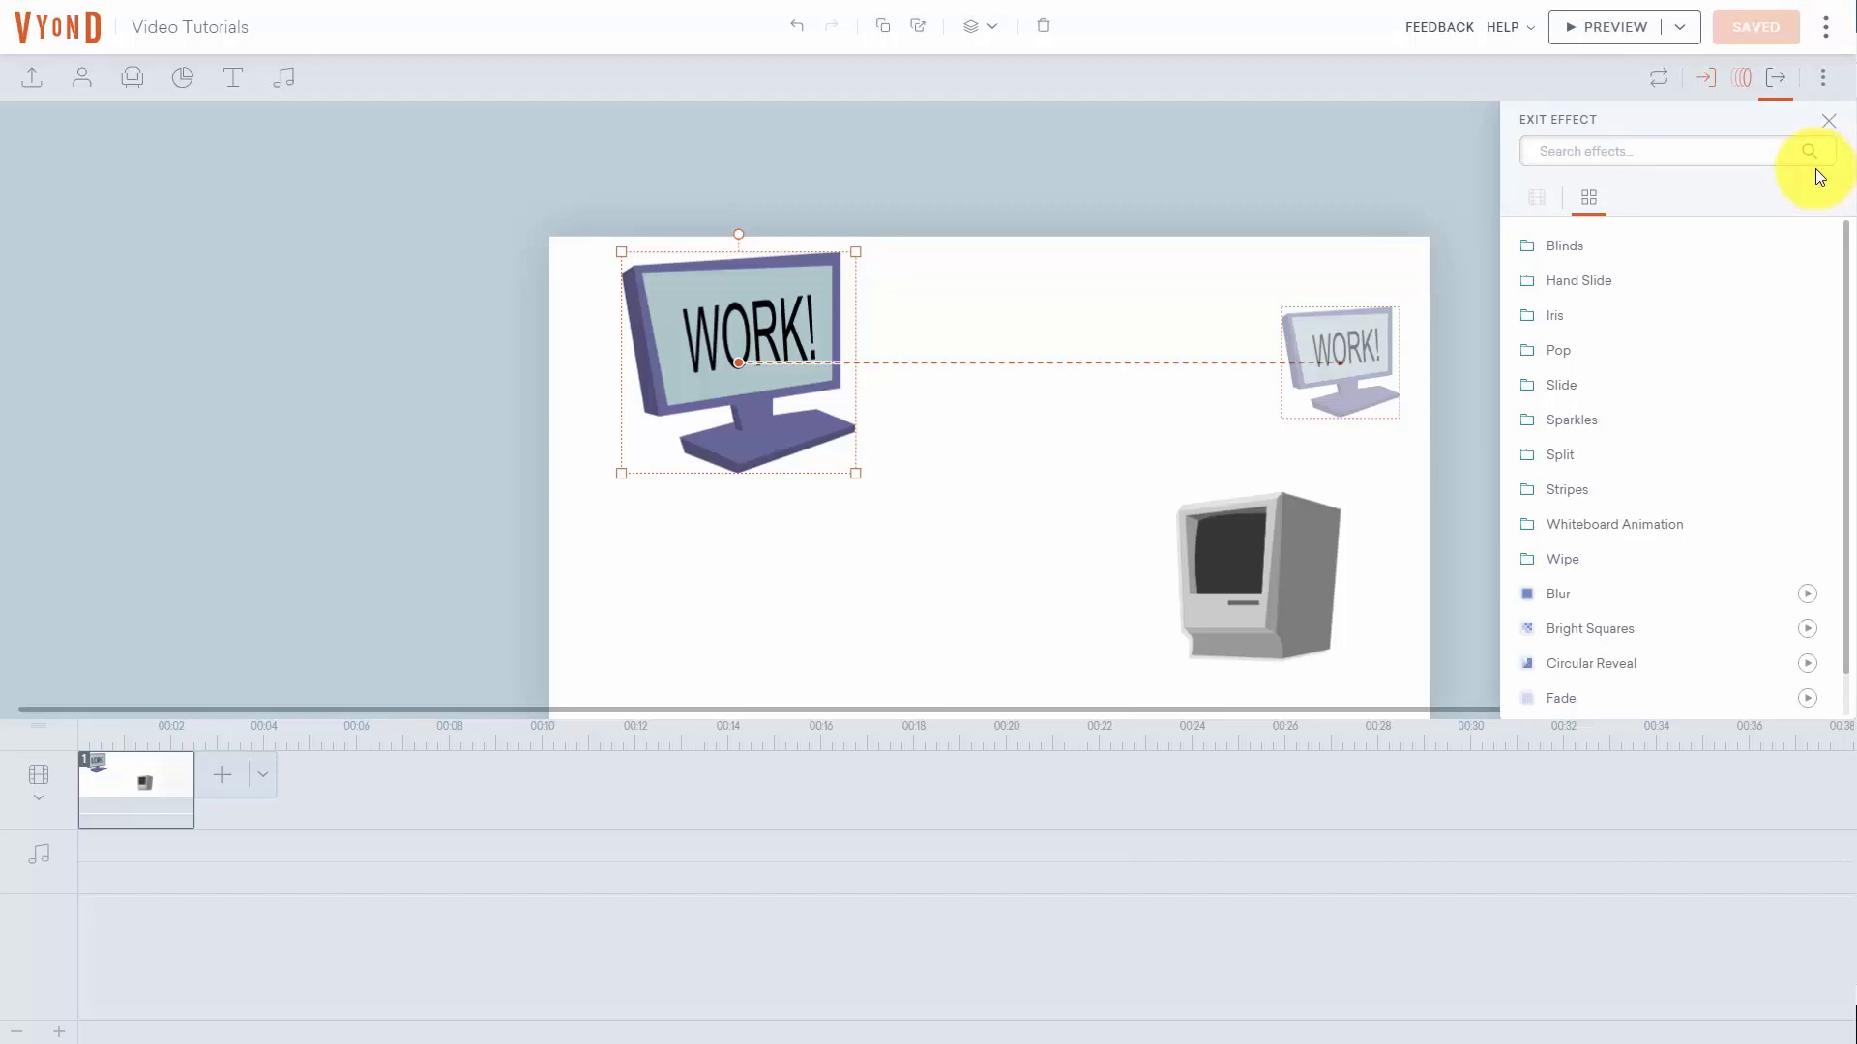
pyautogui.click(1560, 561)
pyautogui.click(1602, 388)
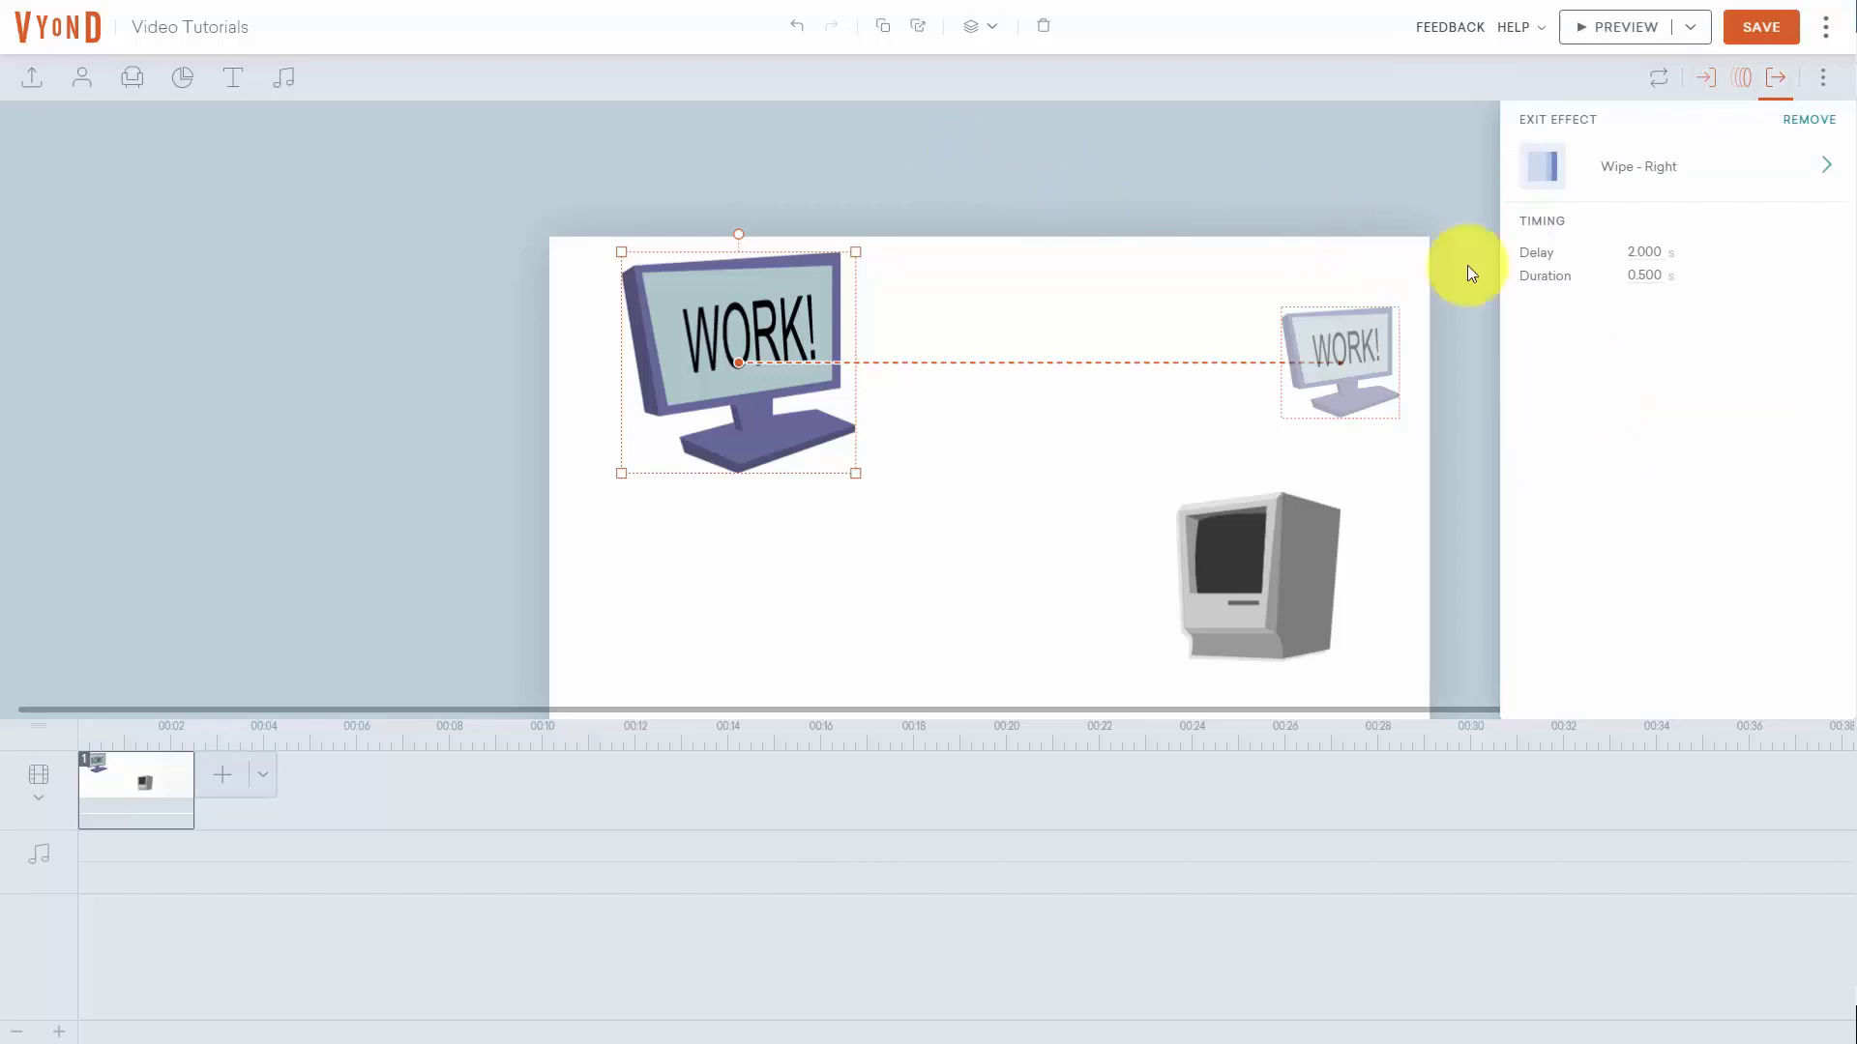
pyautogui.click(1775, 29)
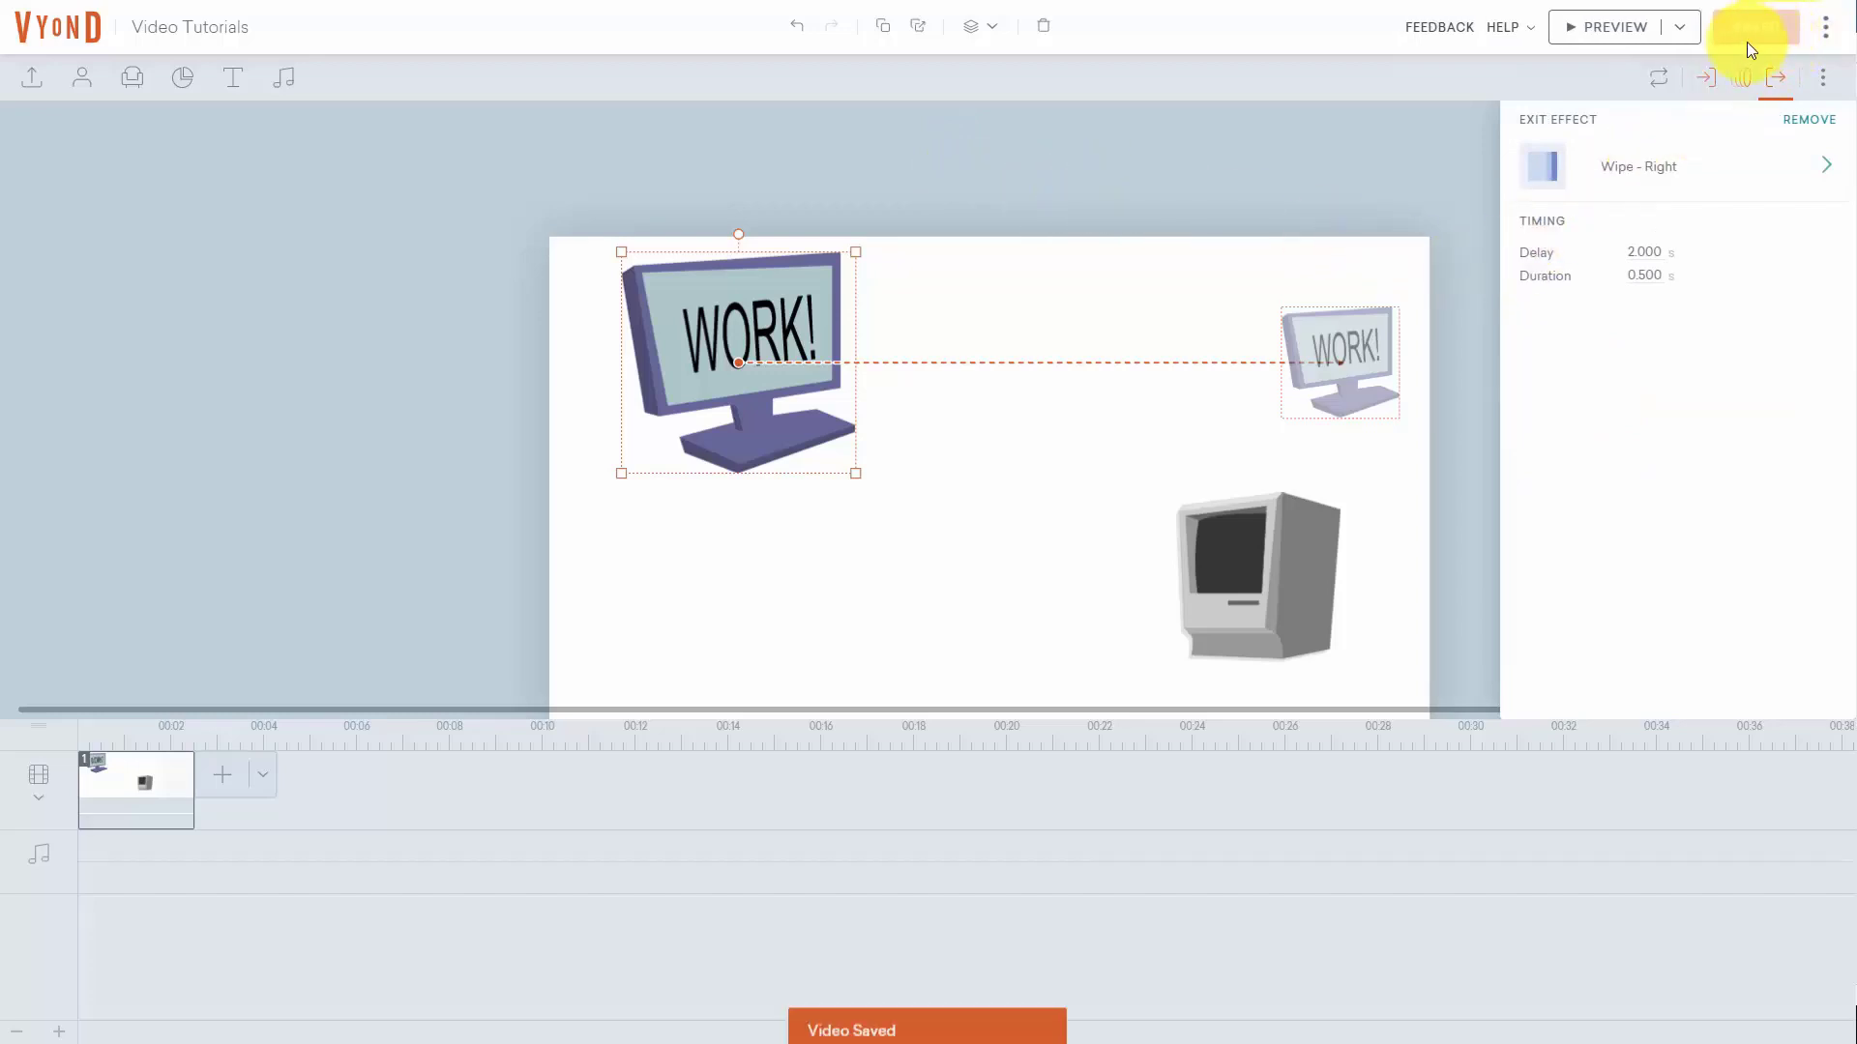
pyautogui.click(1576, 27)
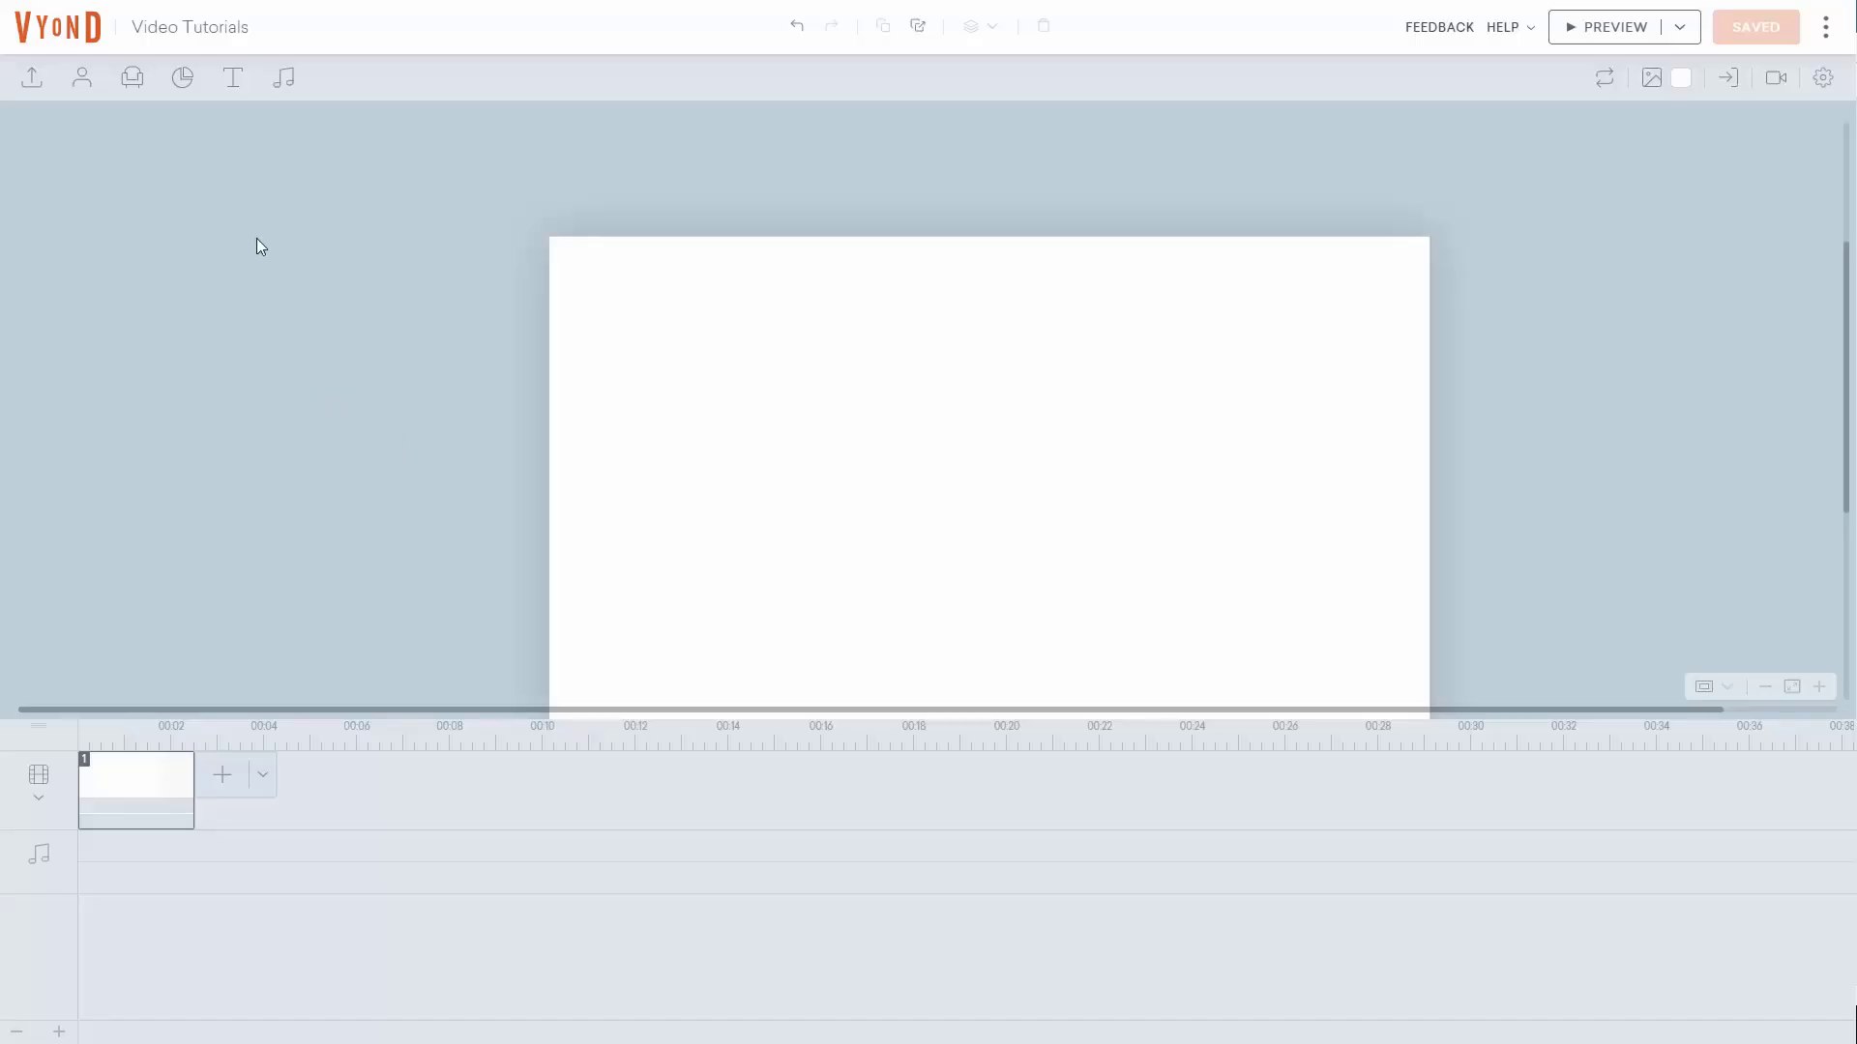
# Step: Add a pie chart (Data 1 25, Data 2 75, Data 3 40) and centre it in the scene
pyautogui.click(180, 79)
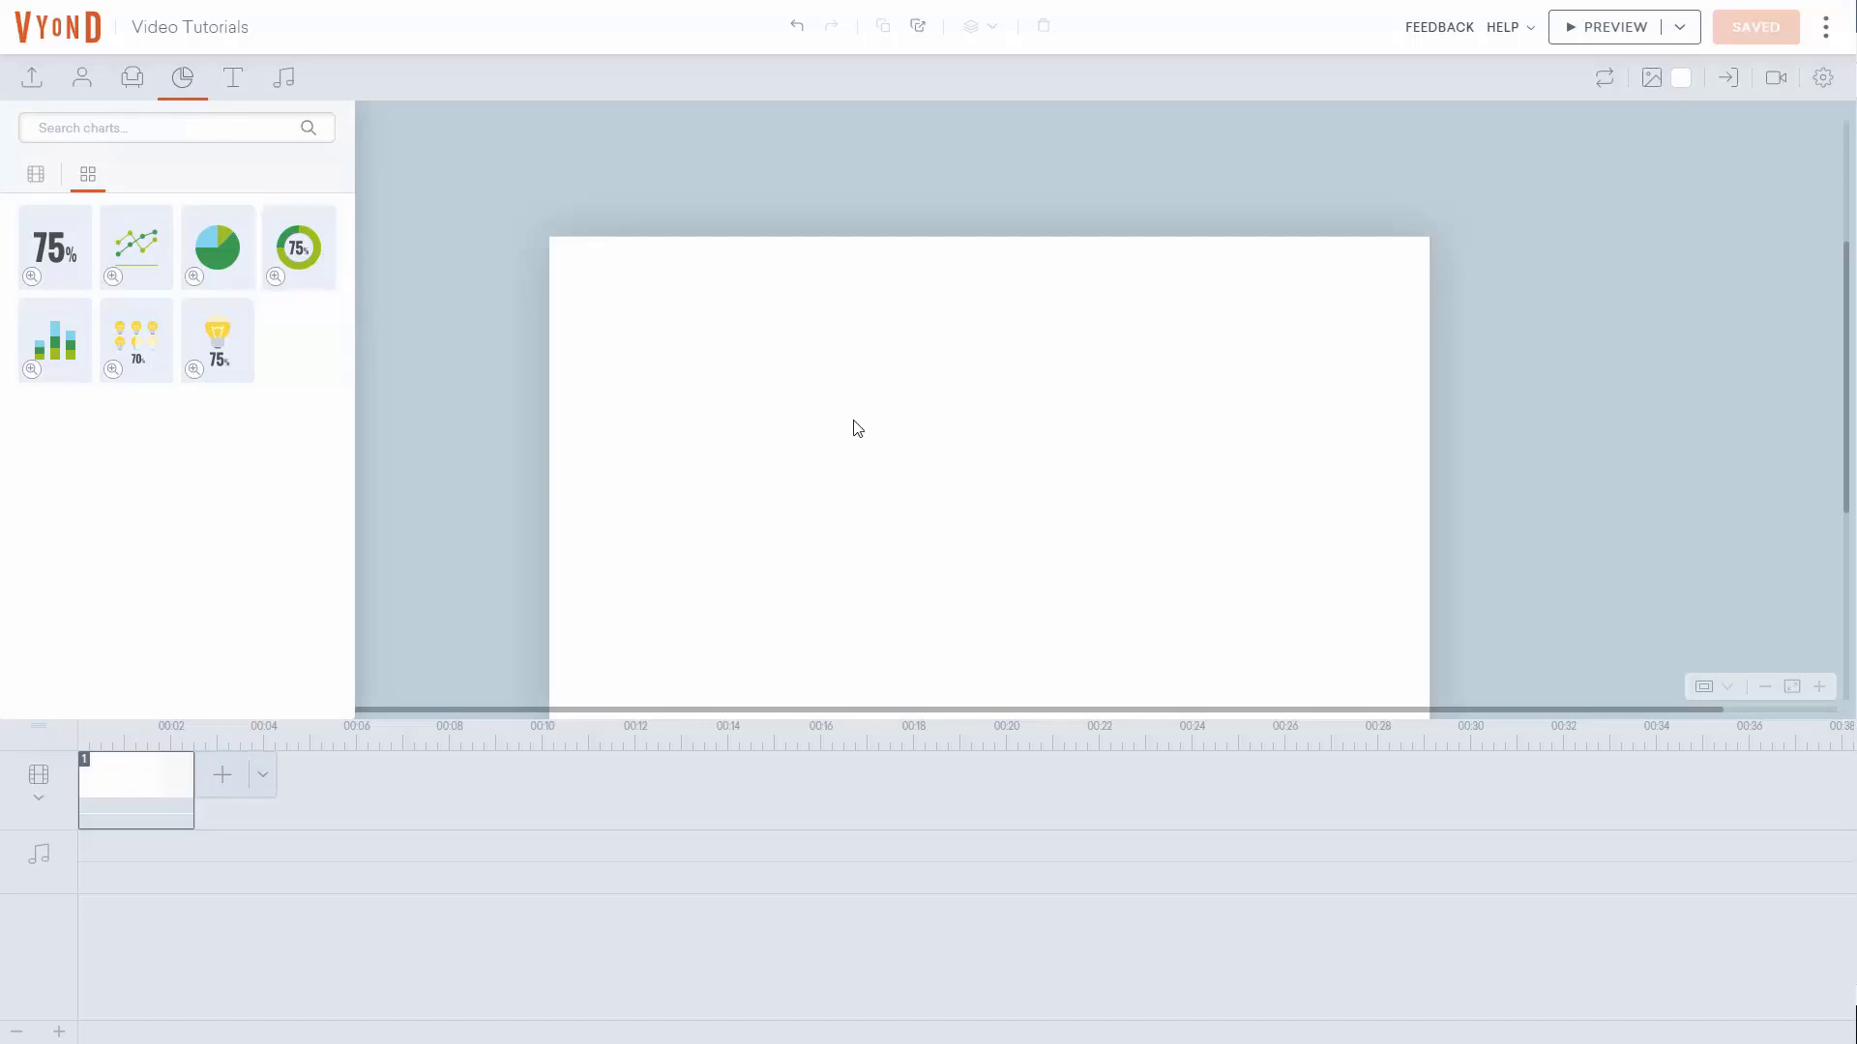
pyautogui.click(206, 247)
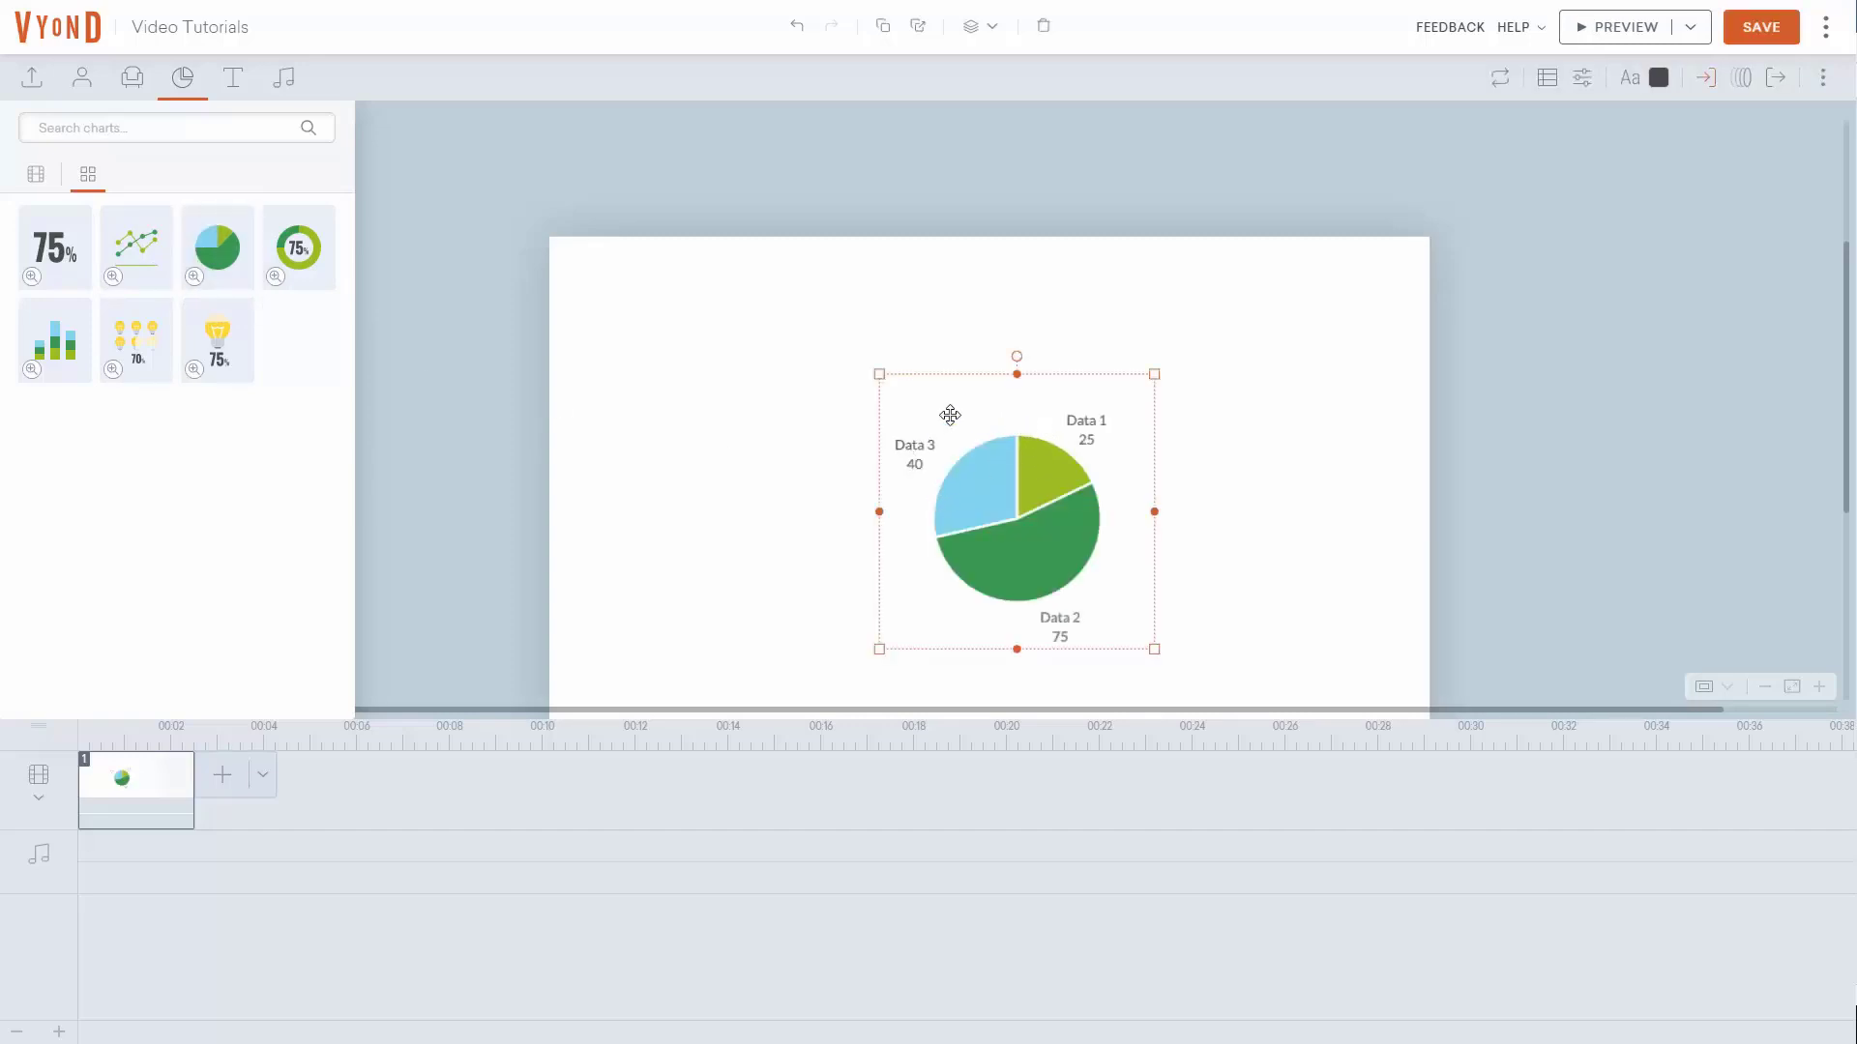
pyautogui.click(959, 494)
pyautogui.moveTo(835, 383); pyautogui.dragTo(671, 290)
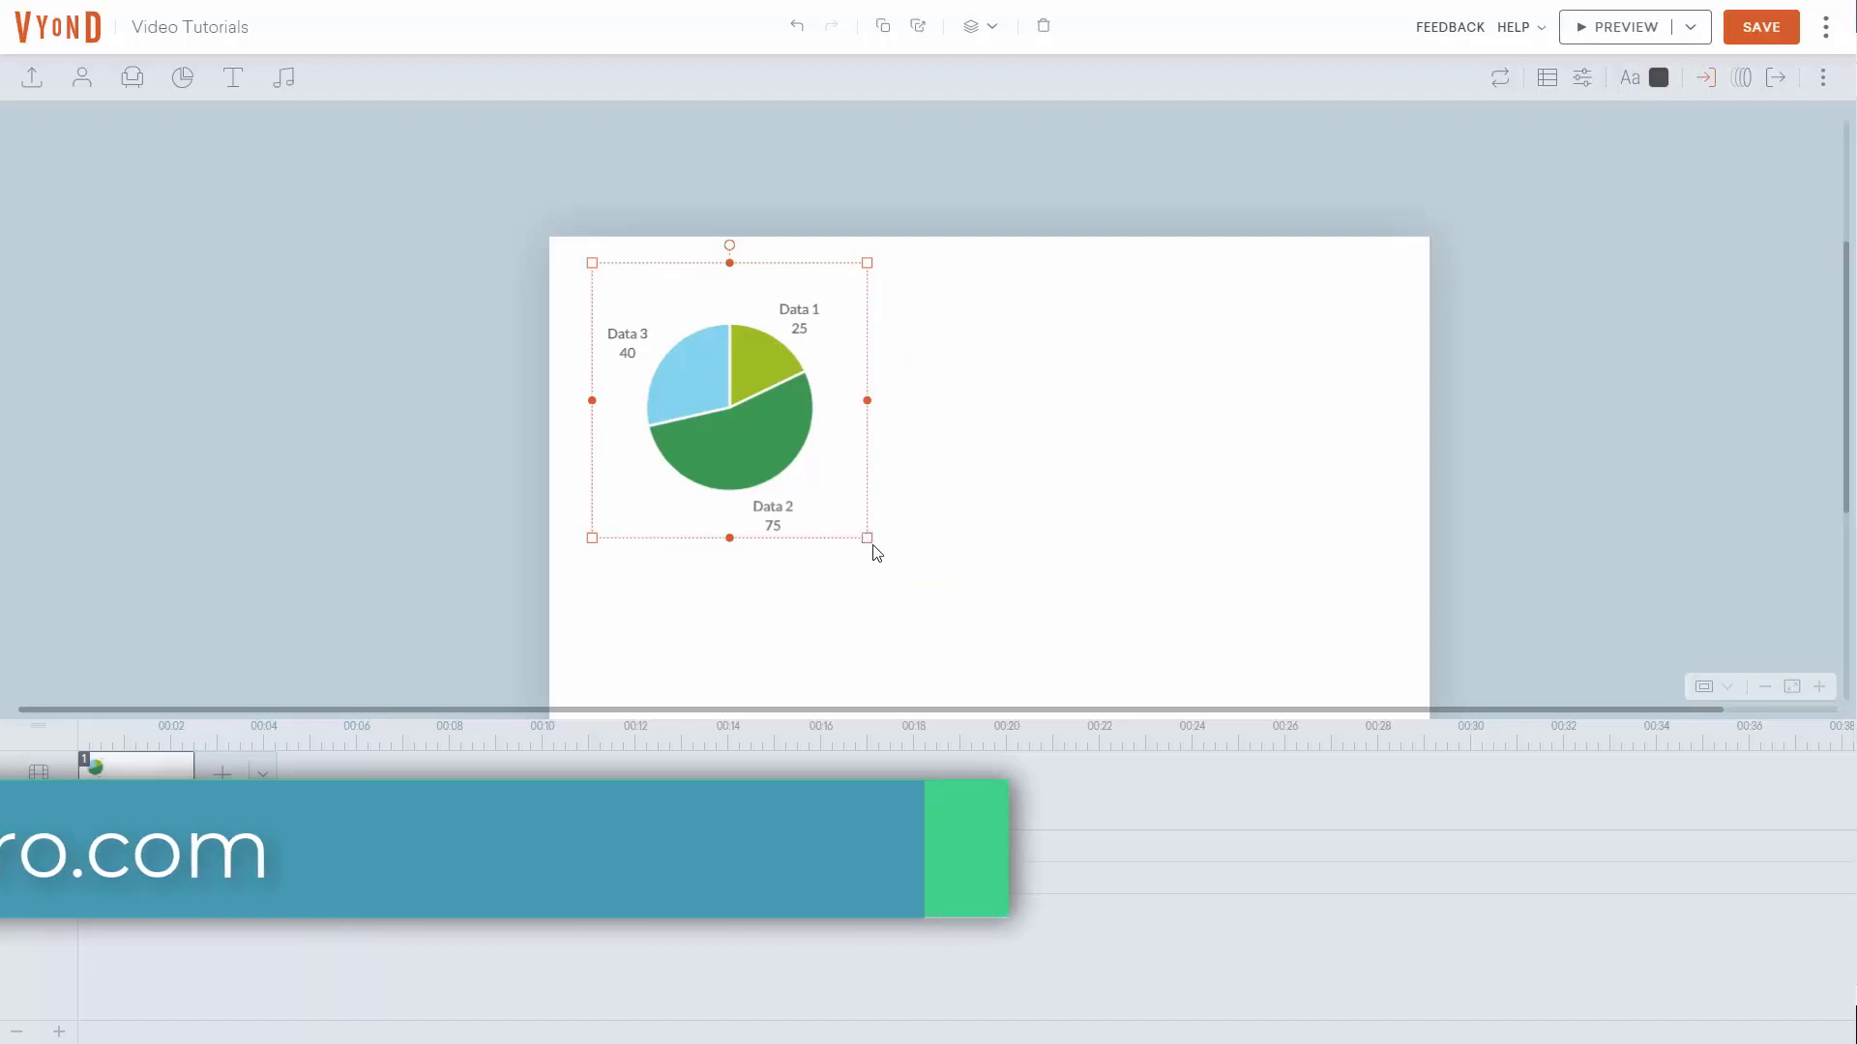
pyautogui.moveTo(868, 539); pyautogui.dragTo(905, 440)
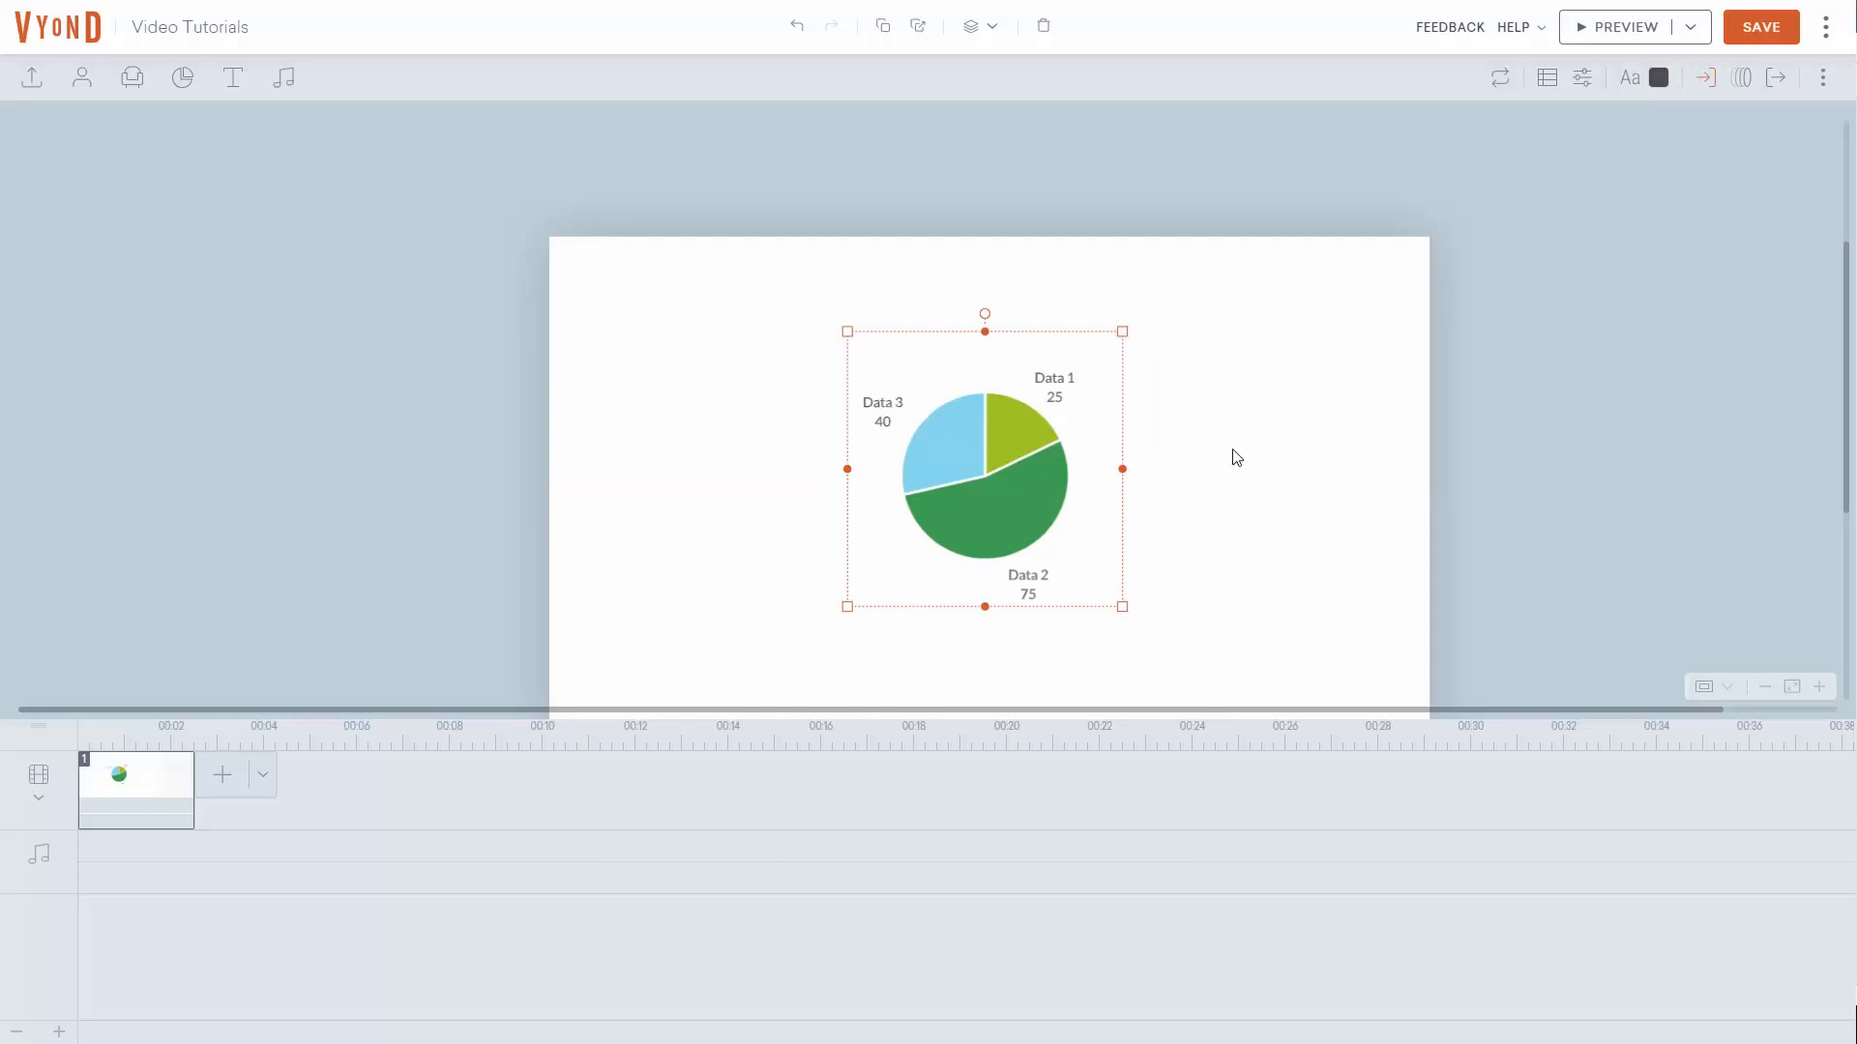
# Step: Swap the pie chart for the 75% number chart, then settle on the 75% donut chart
pyautogui.click(1497, 80)
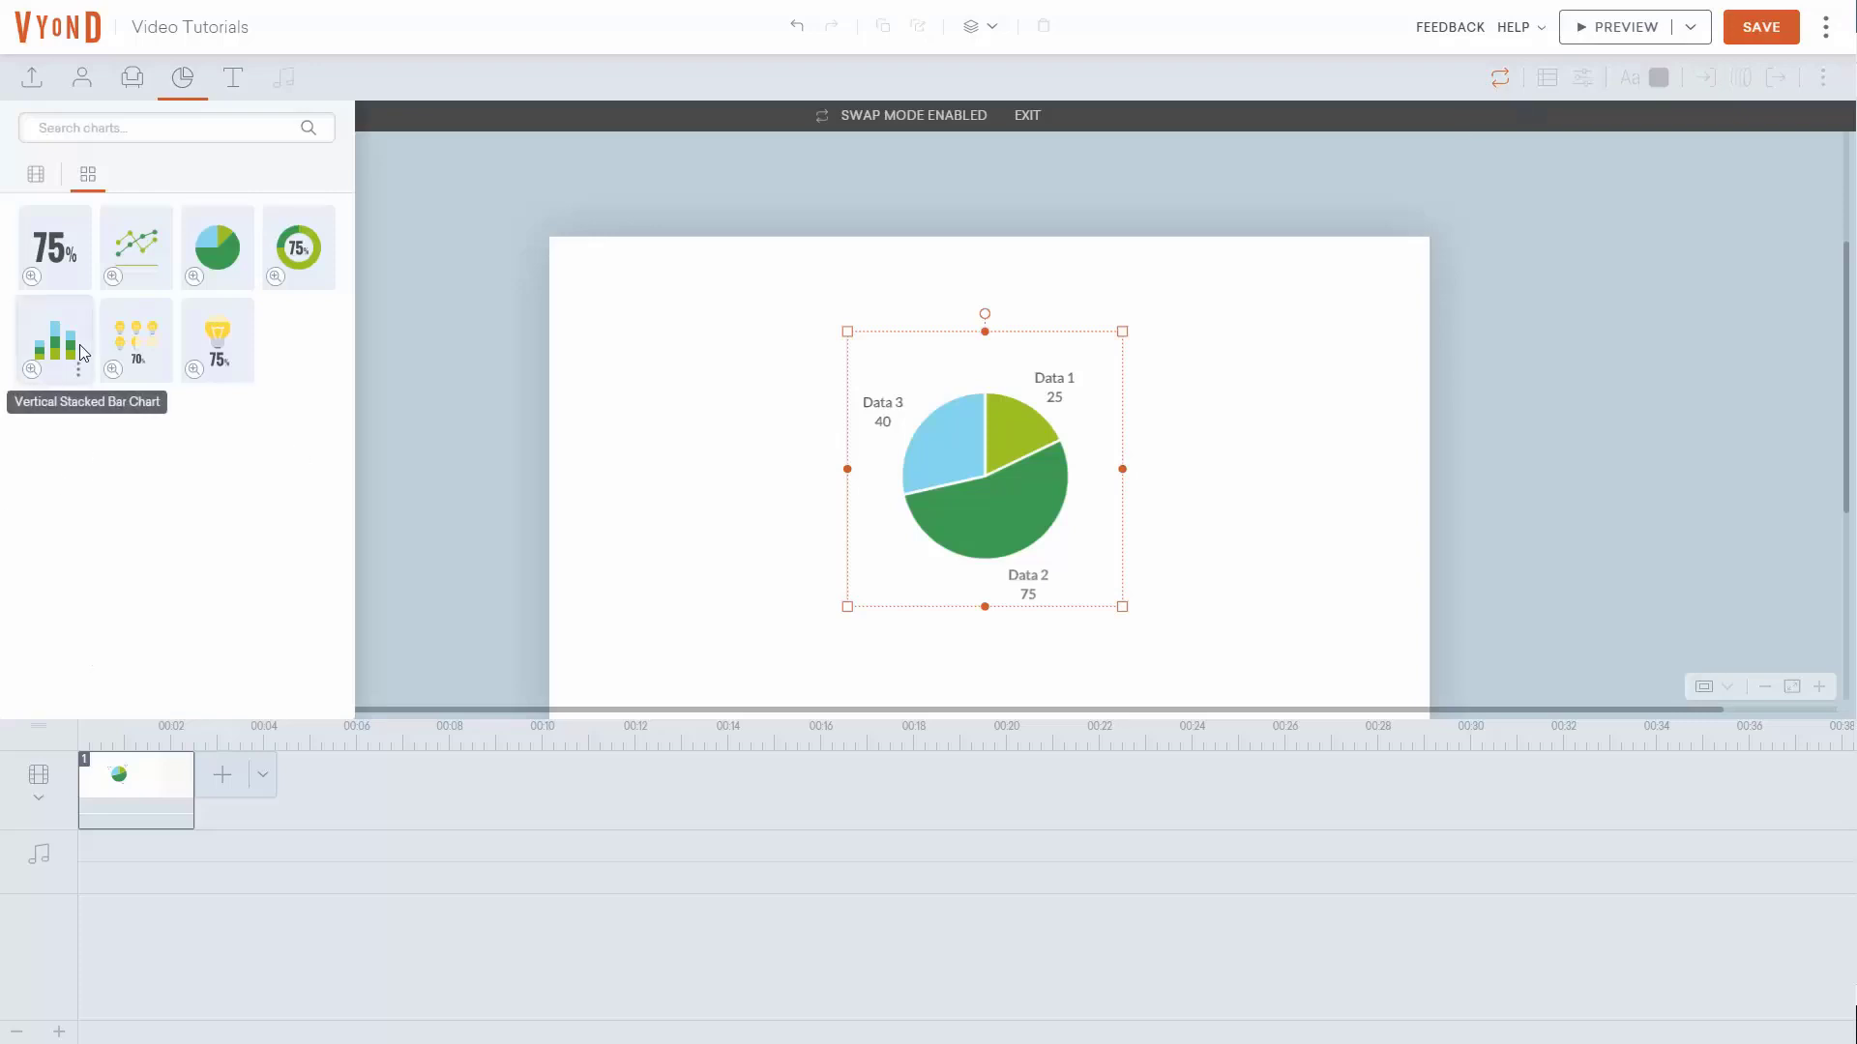
pyautogui.click(43, 259)
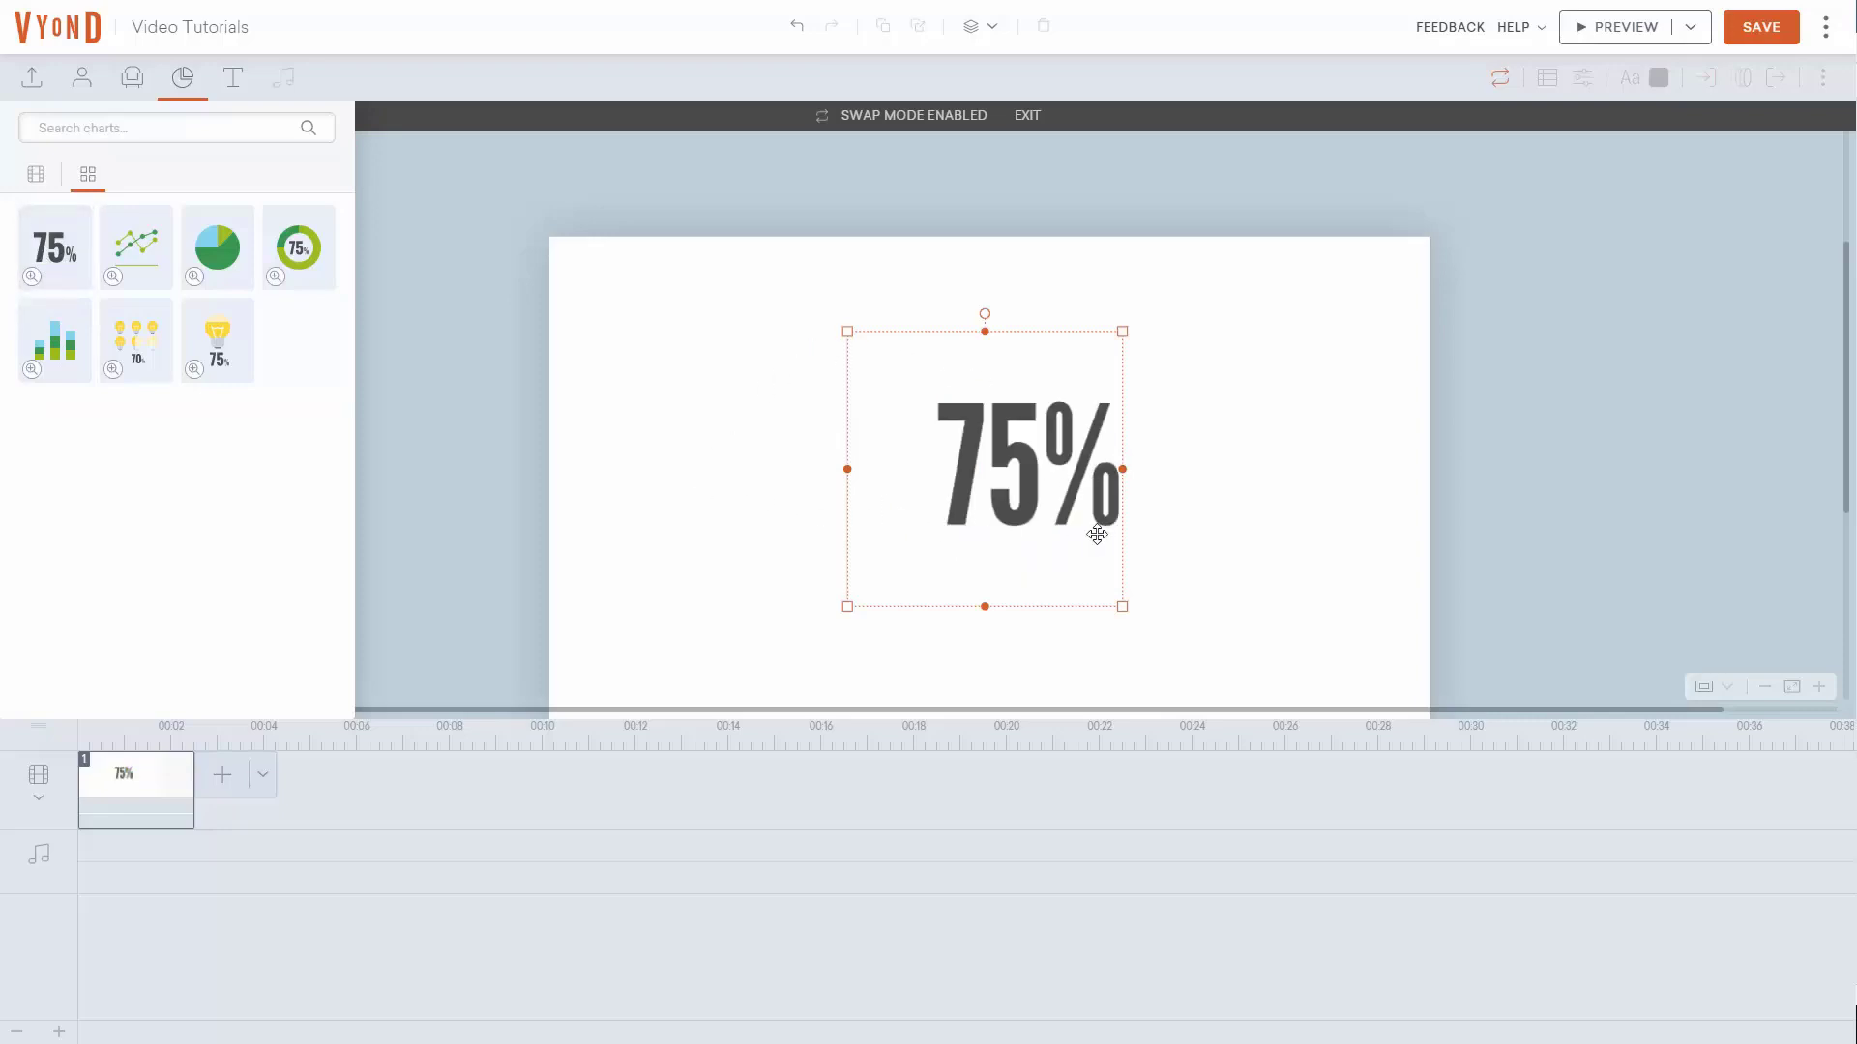
pyautogui.click(299, 247)
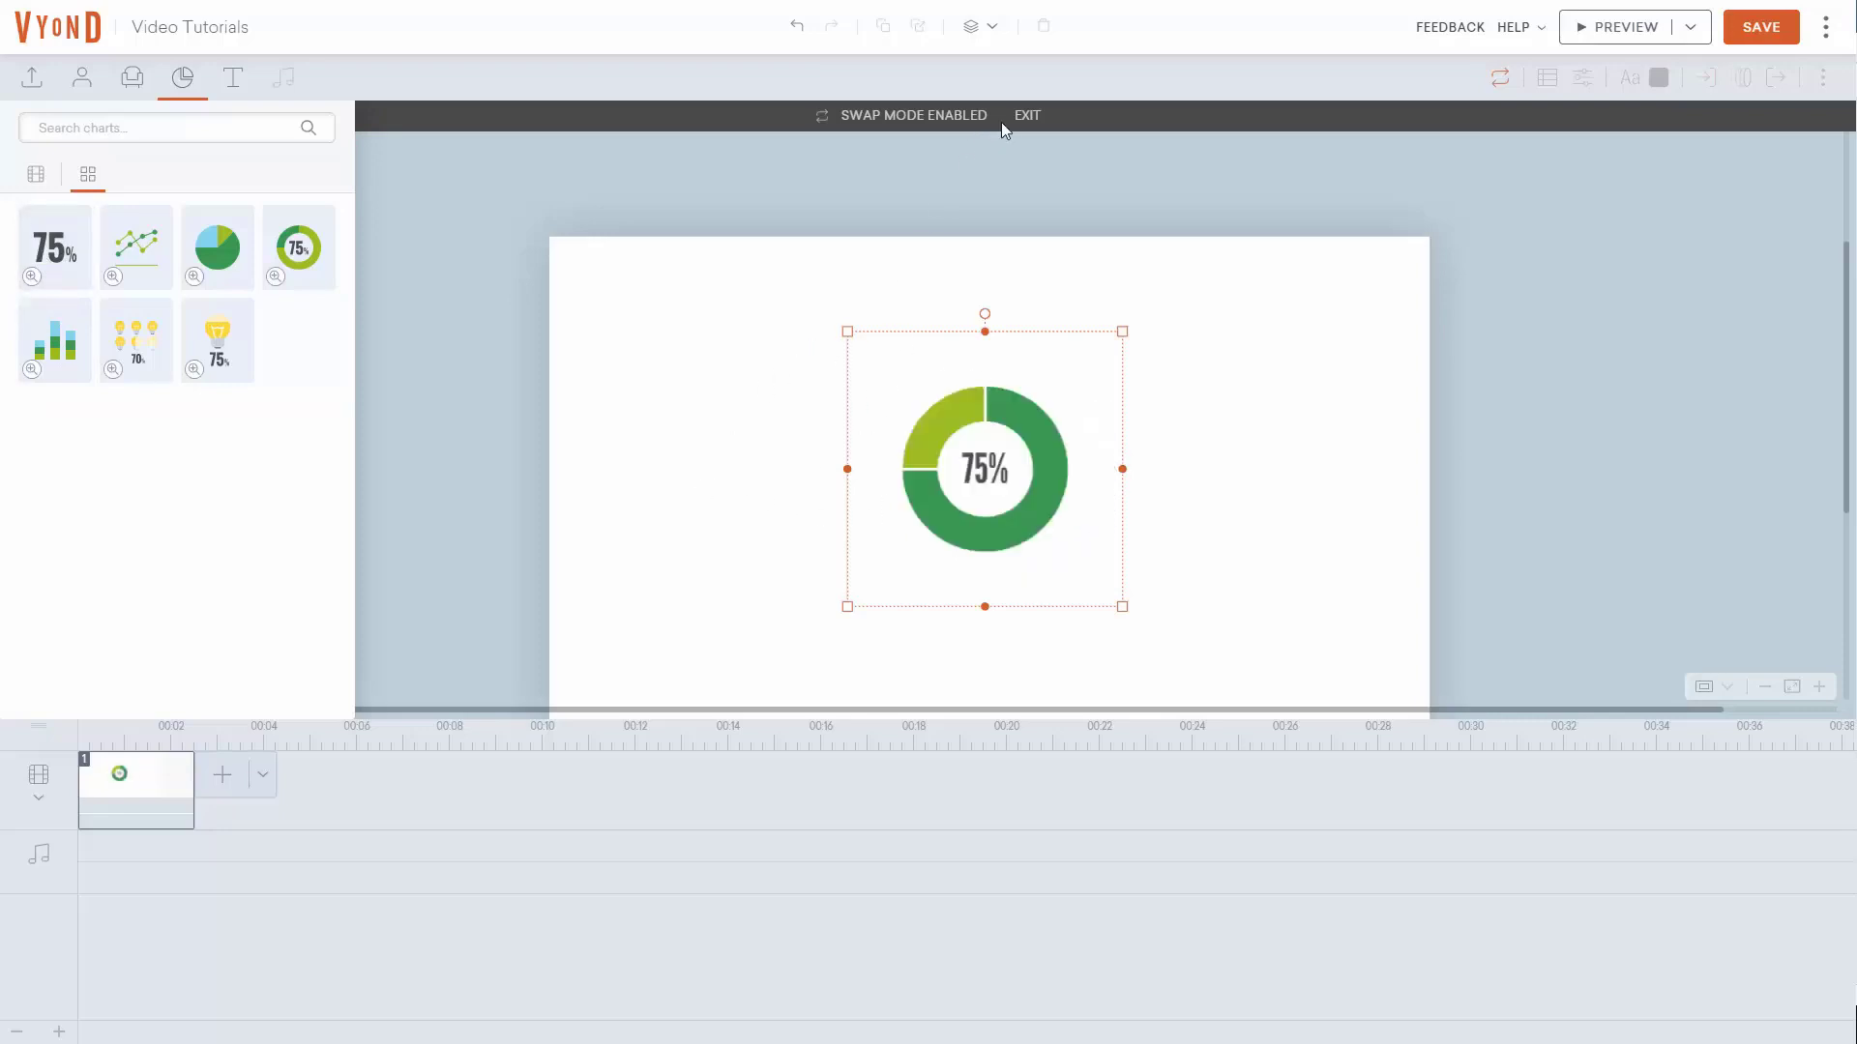
pyautogui.click(1026, 117)
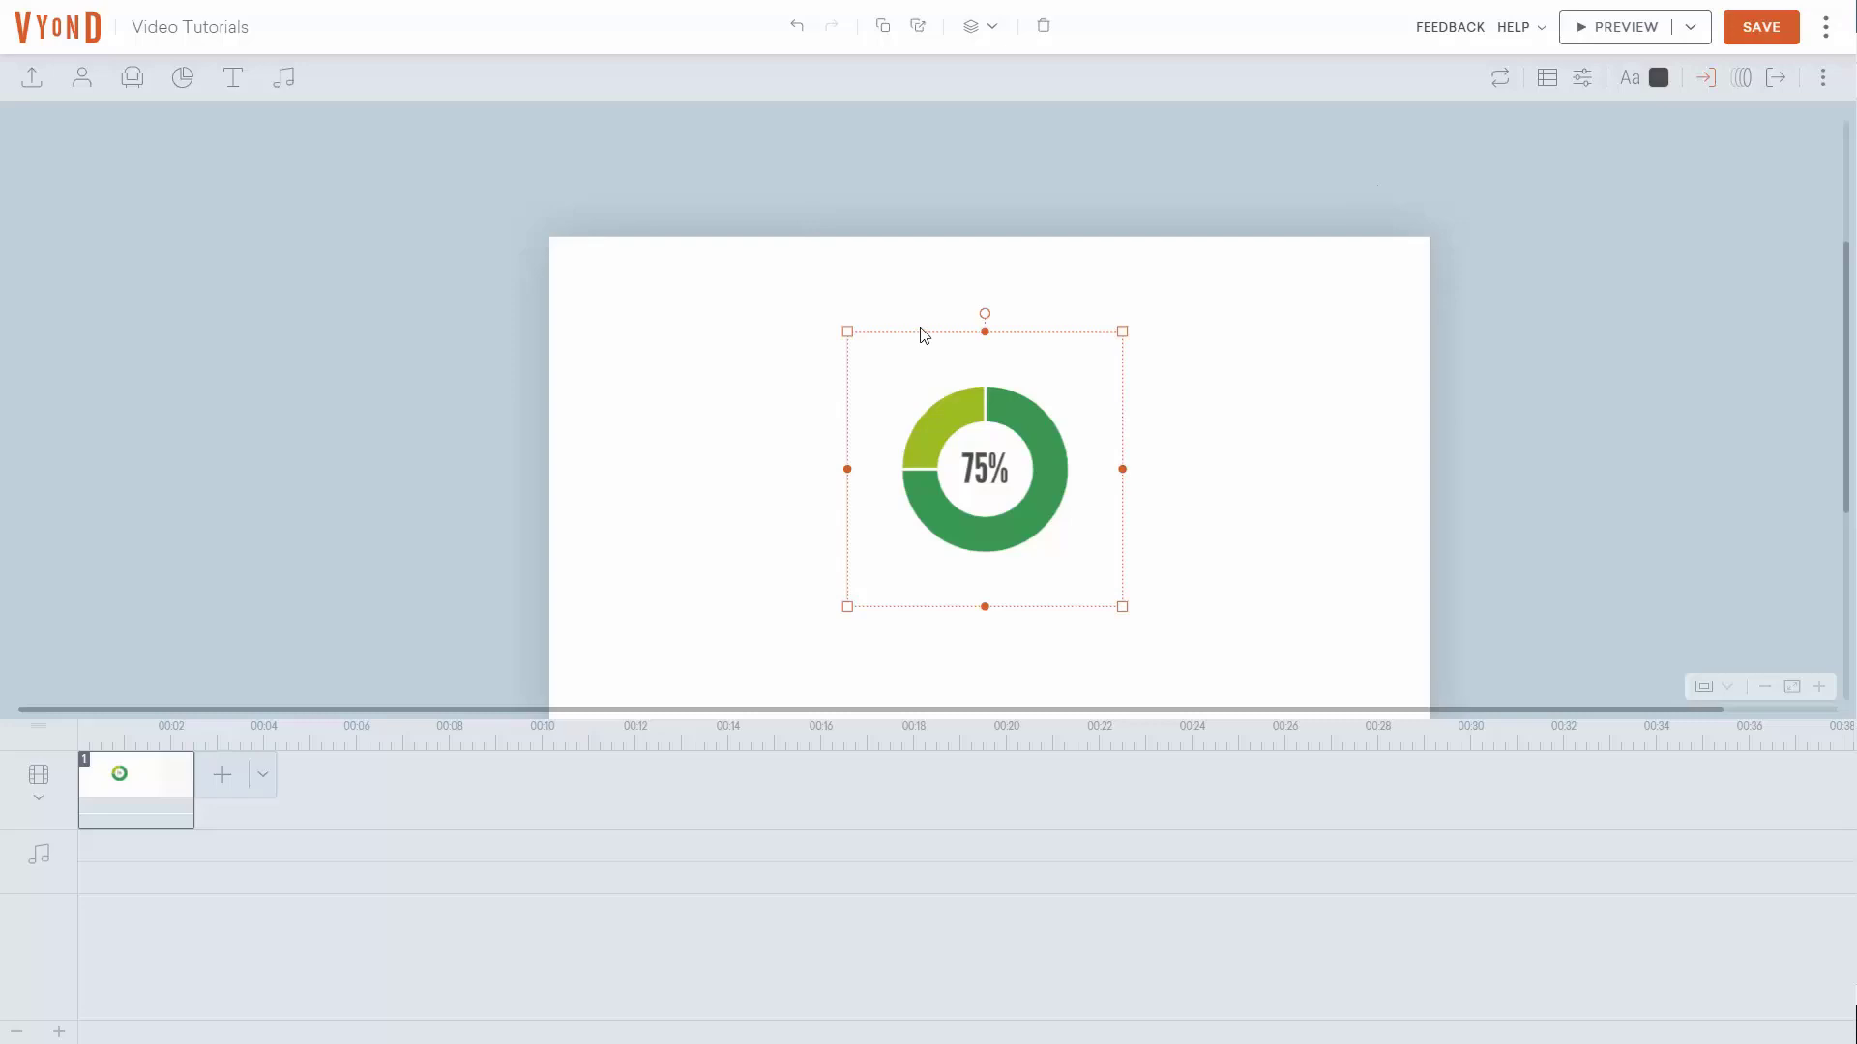
# Step: Enter 29 as the donut chart's data value so it shows 29%
pyautogui.click(1545, 91)
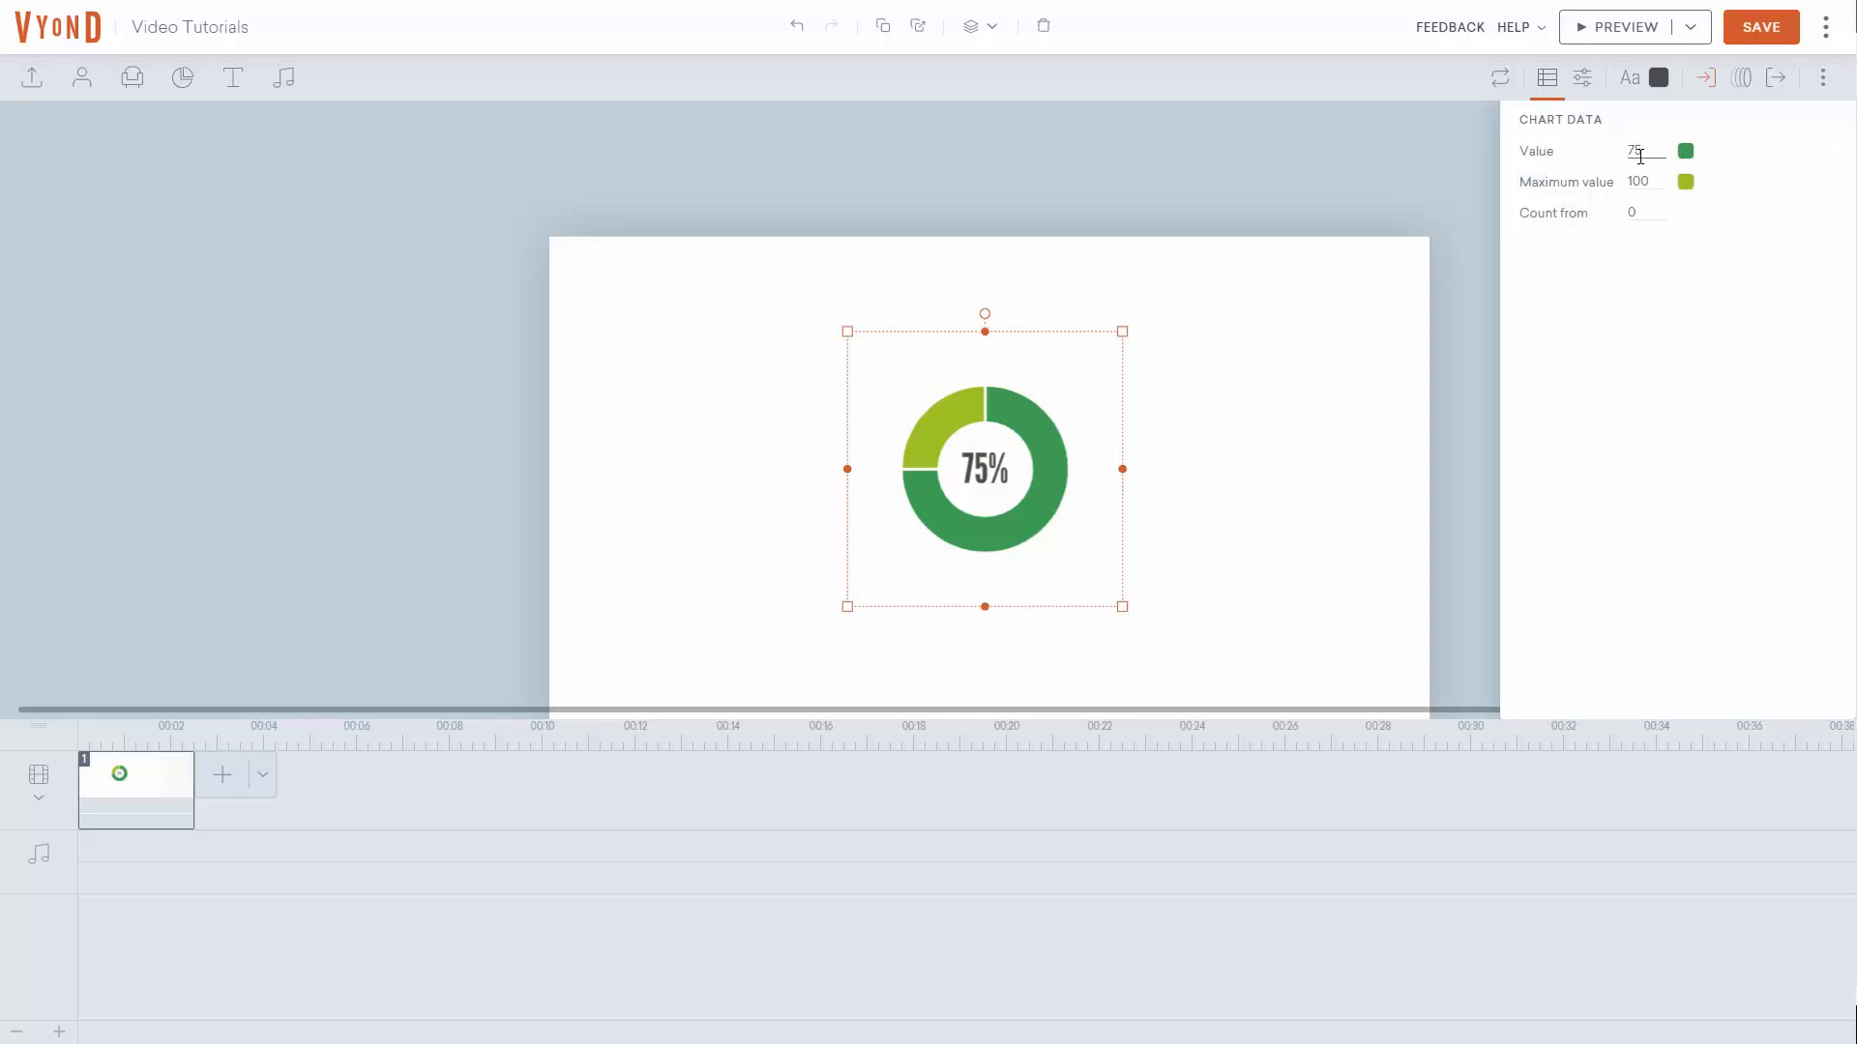
pyautogui.write('29')
pyautogui.press('Tab')
pyautogui.press('Tab')
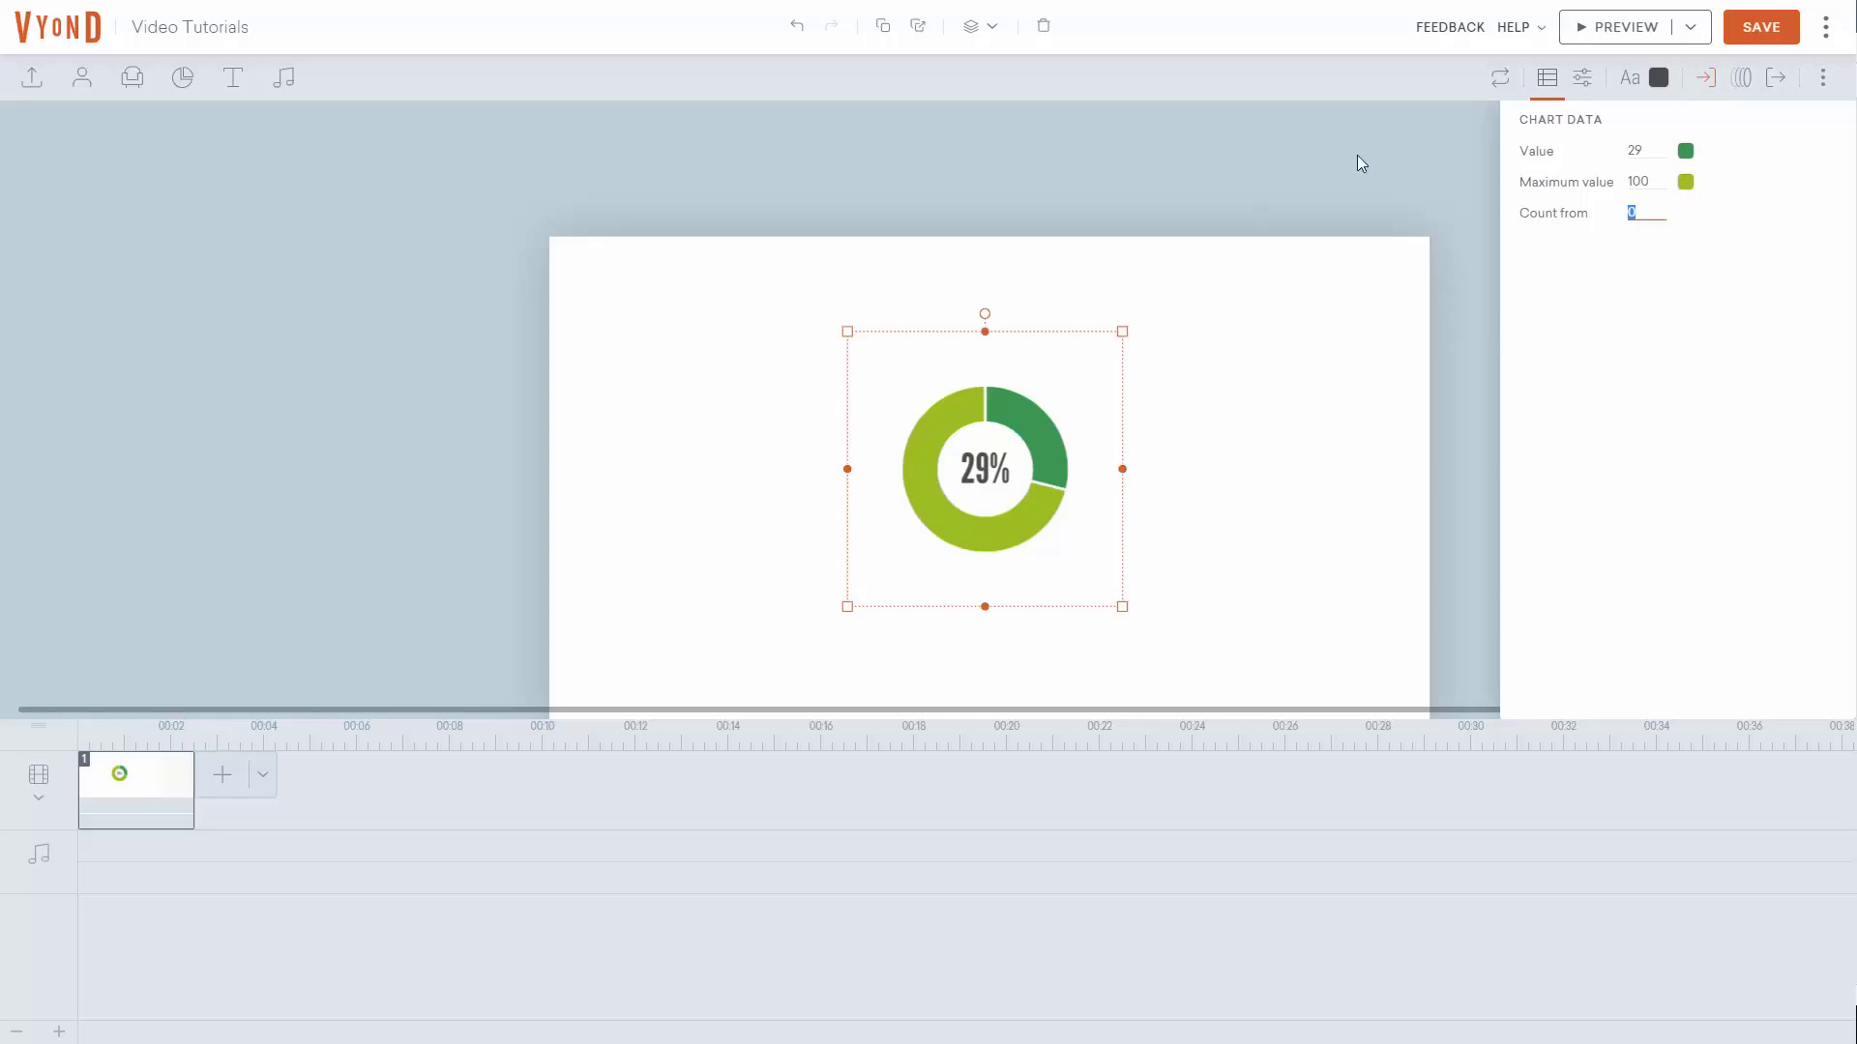
pyautogui.click(1502, 77)
# Step: Swap to a pie chart titled 'Traffic By Percentage' with E-Mail 33, Mobile 33, Search 34
pyautogui.click(194, 238)
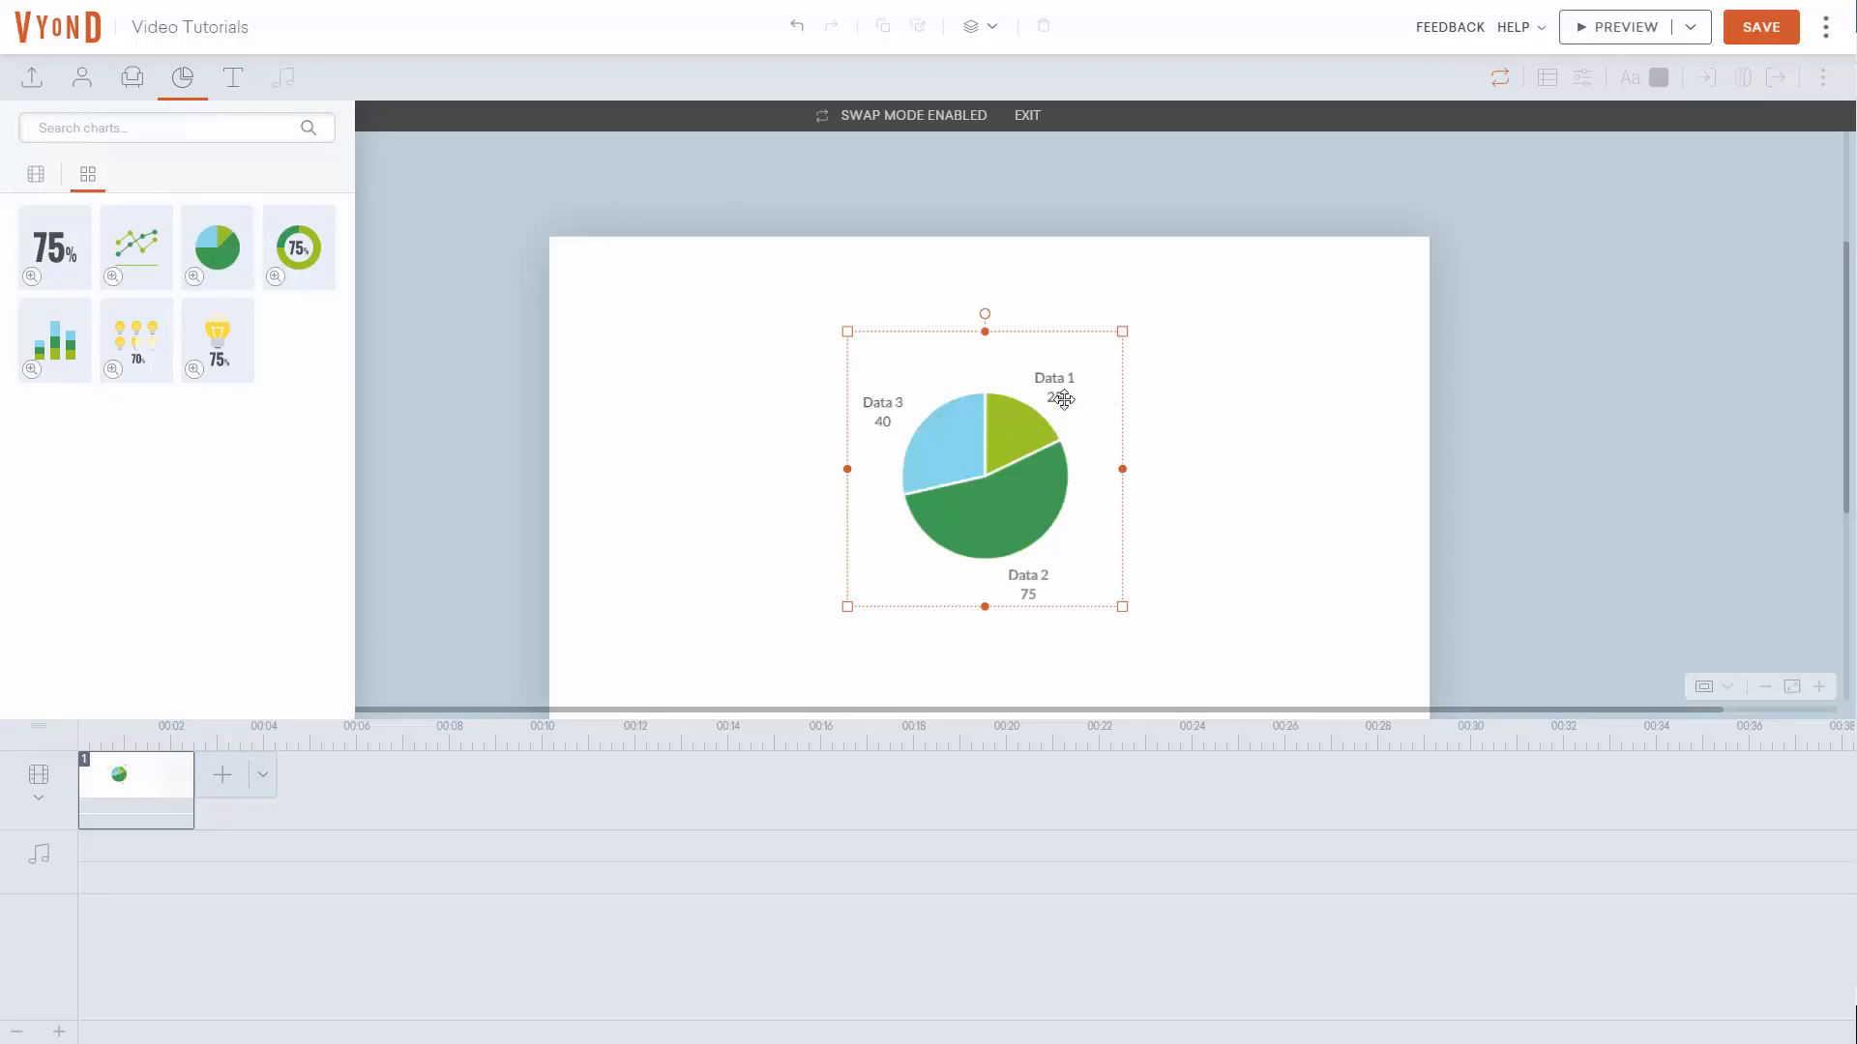
pyautogui.click(1025, 120)
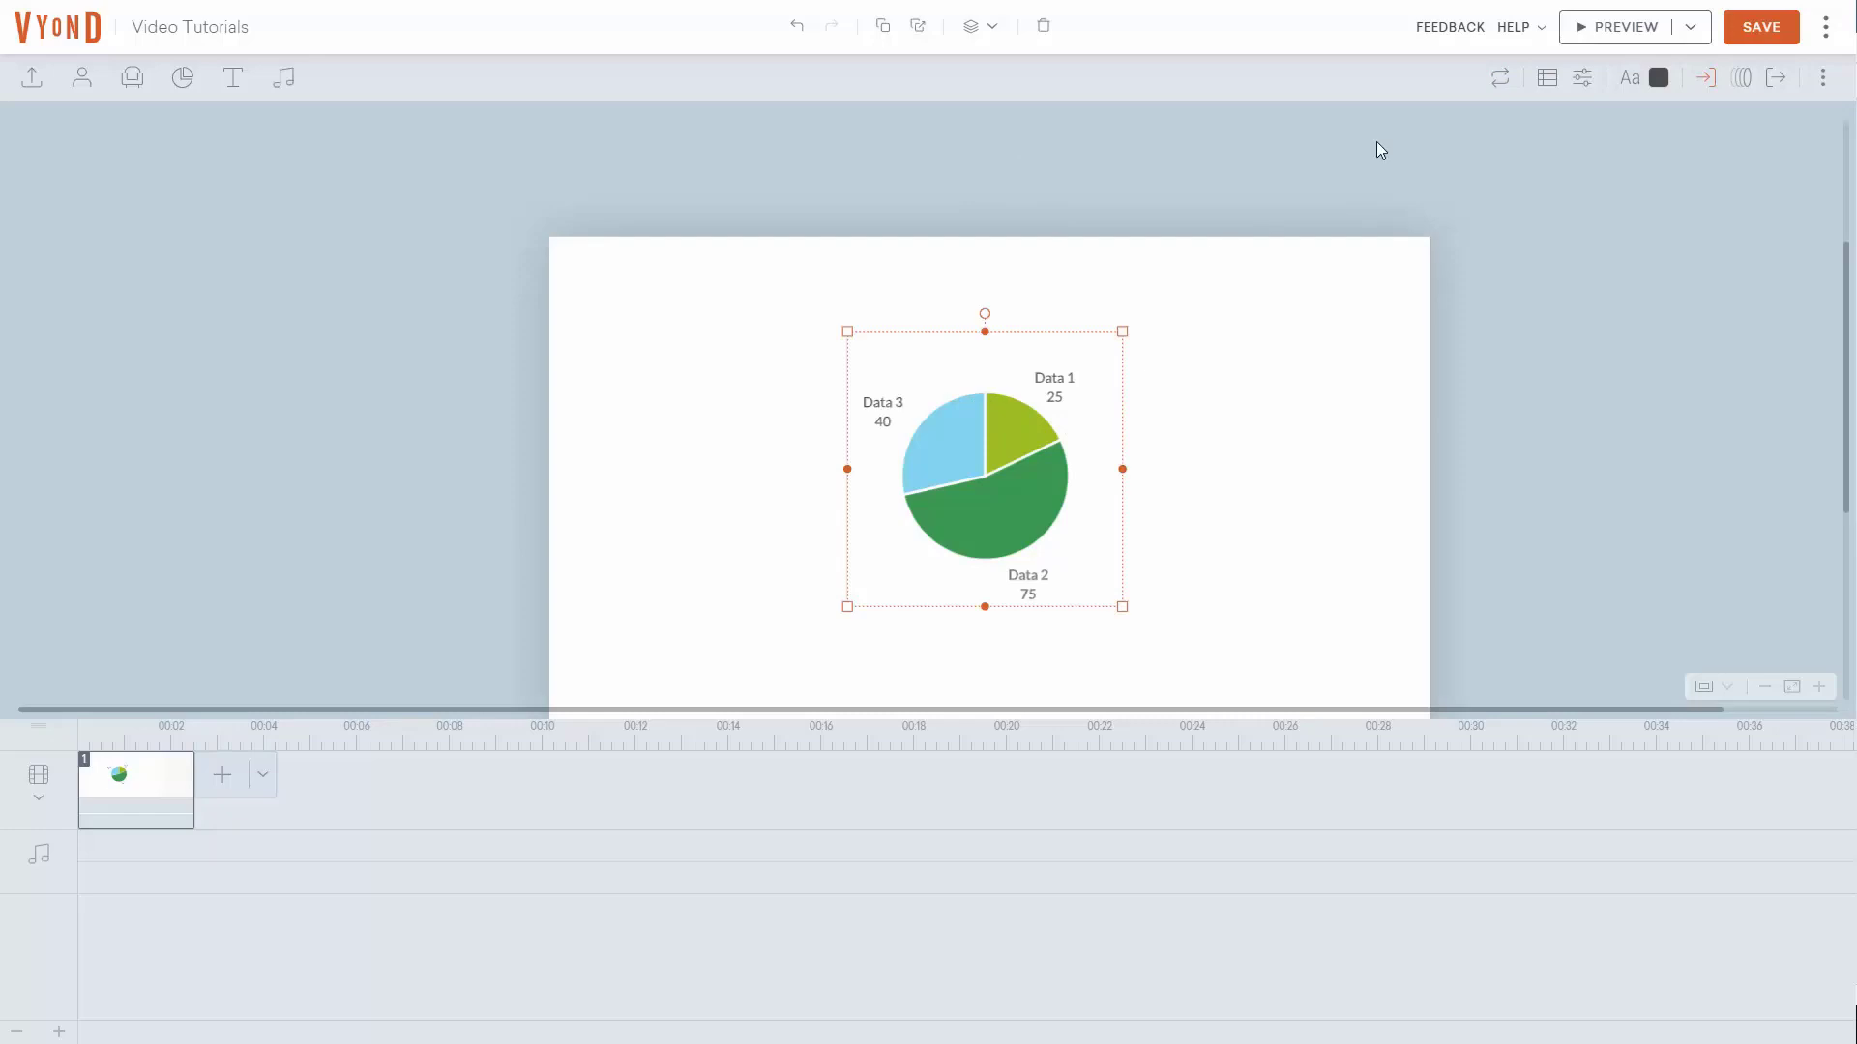
pyautogui.click(1549, 79)
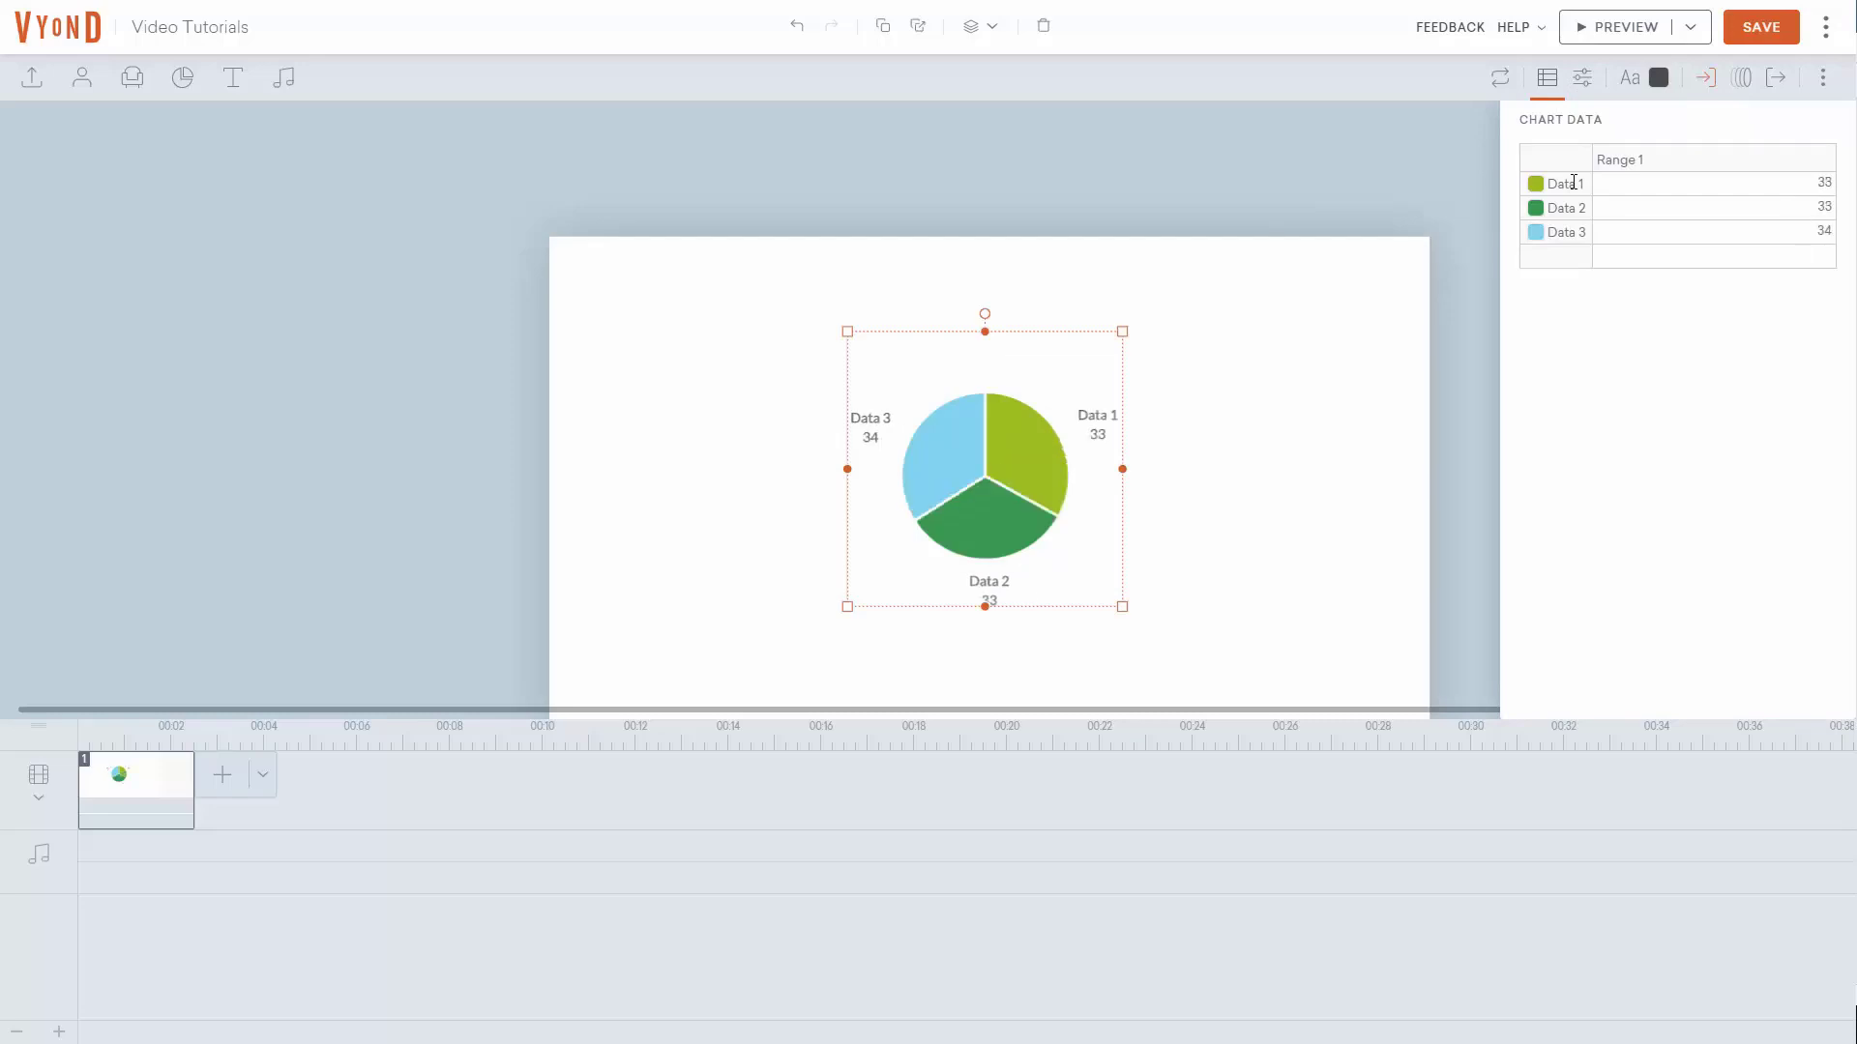
pyautogui.click(1573, 182)
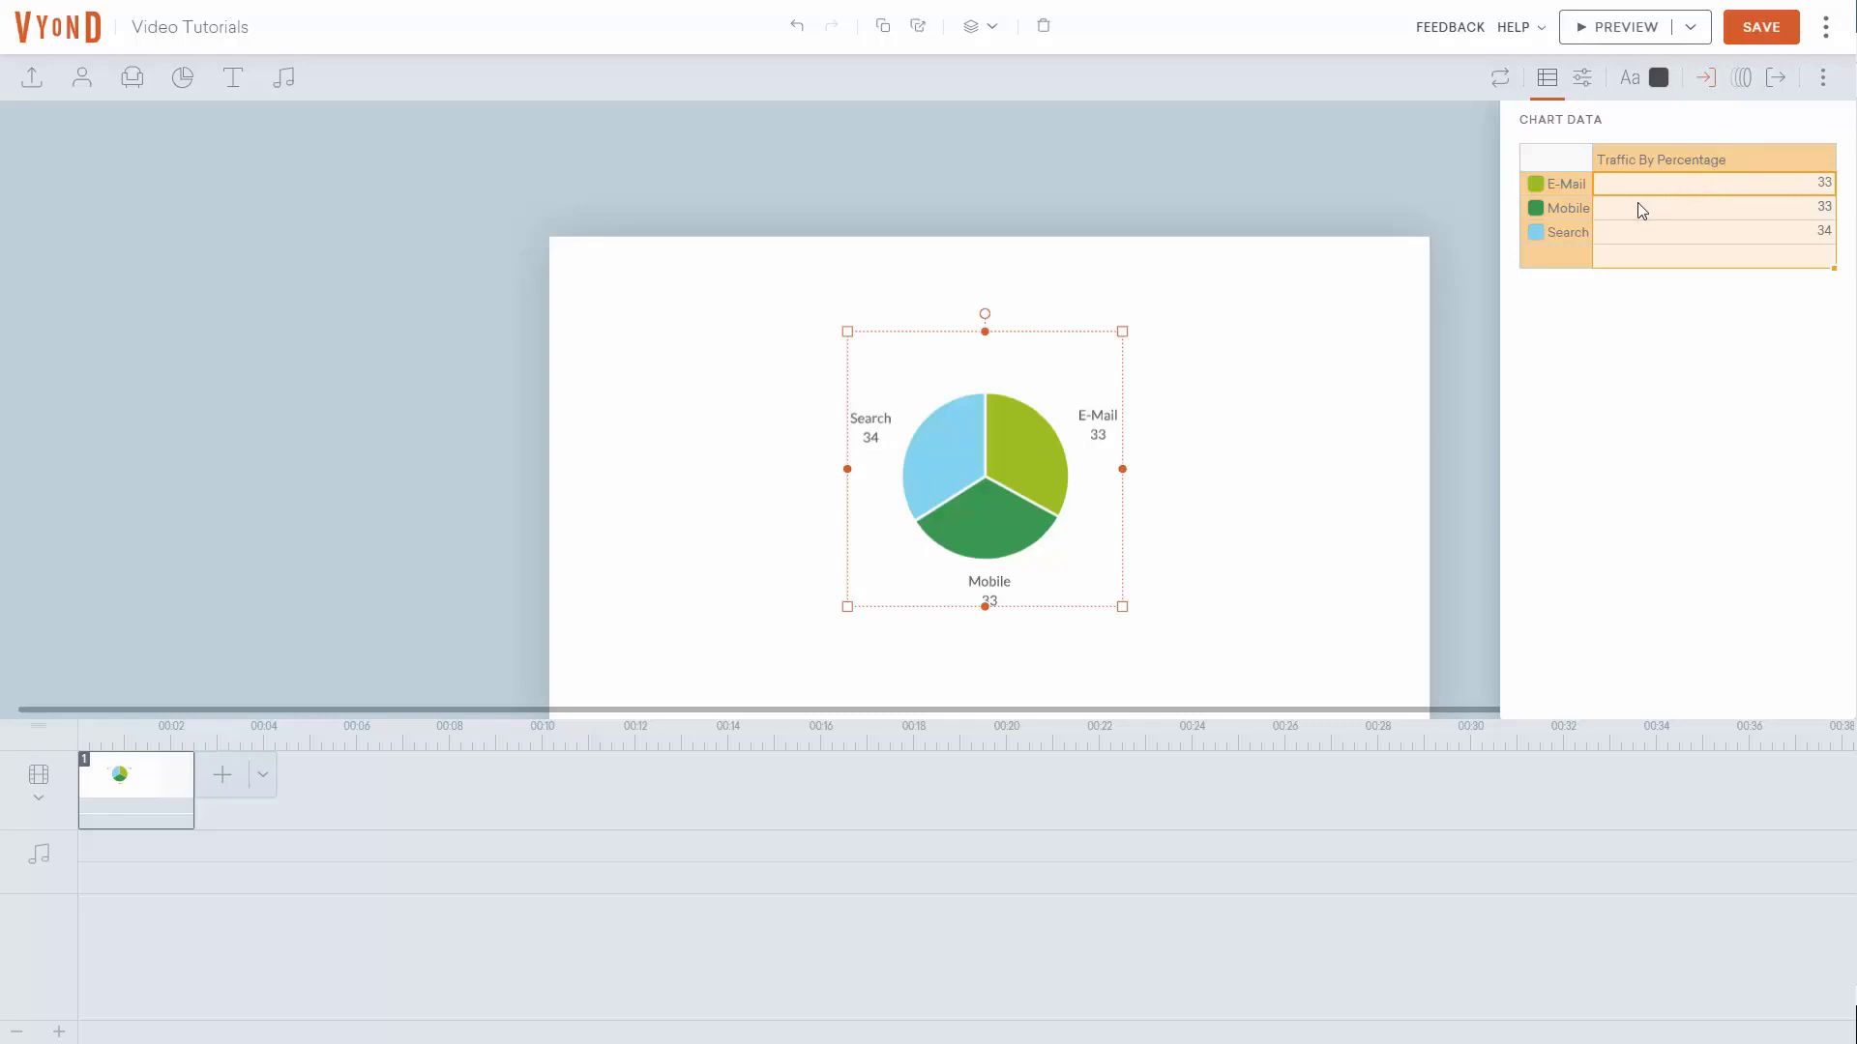
pyautogui.press('Return')
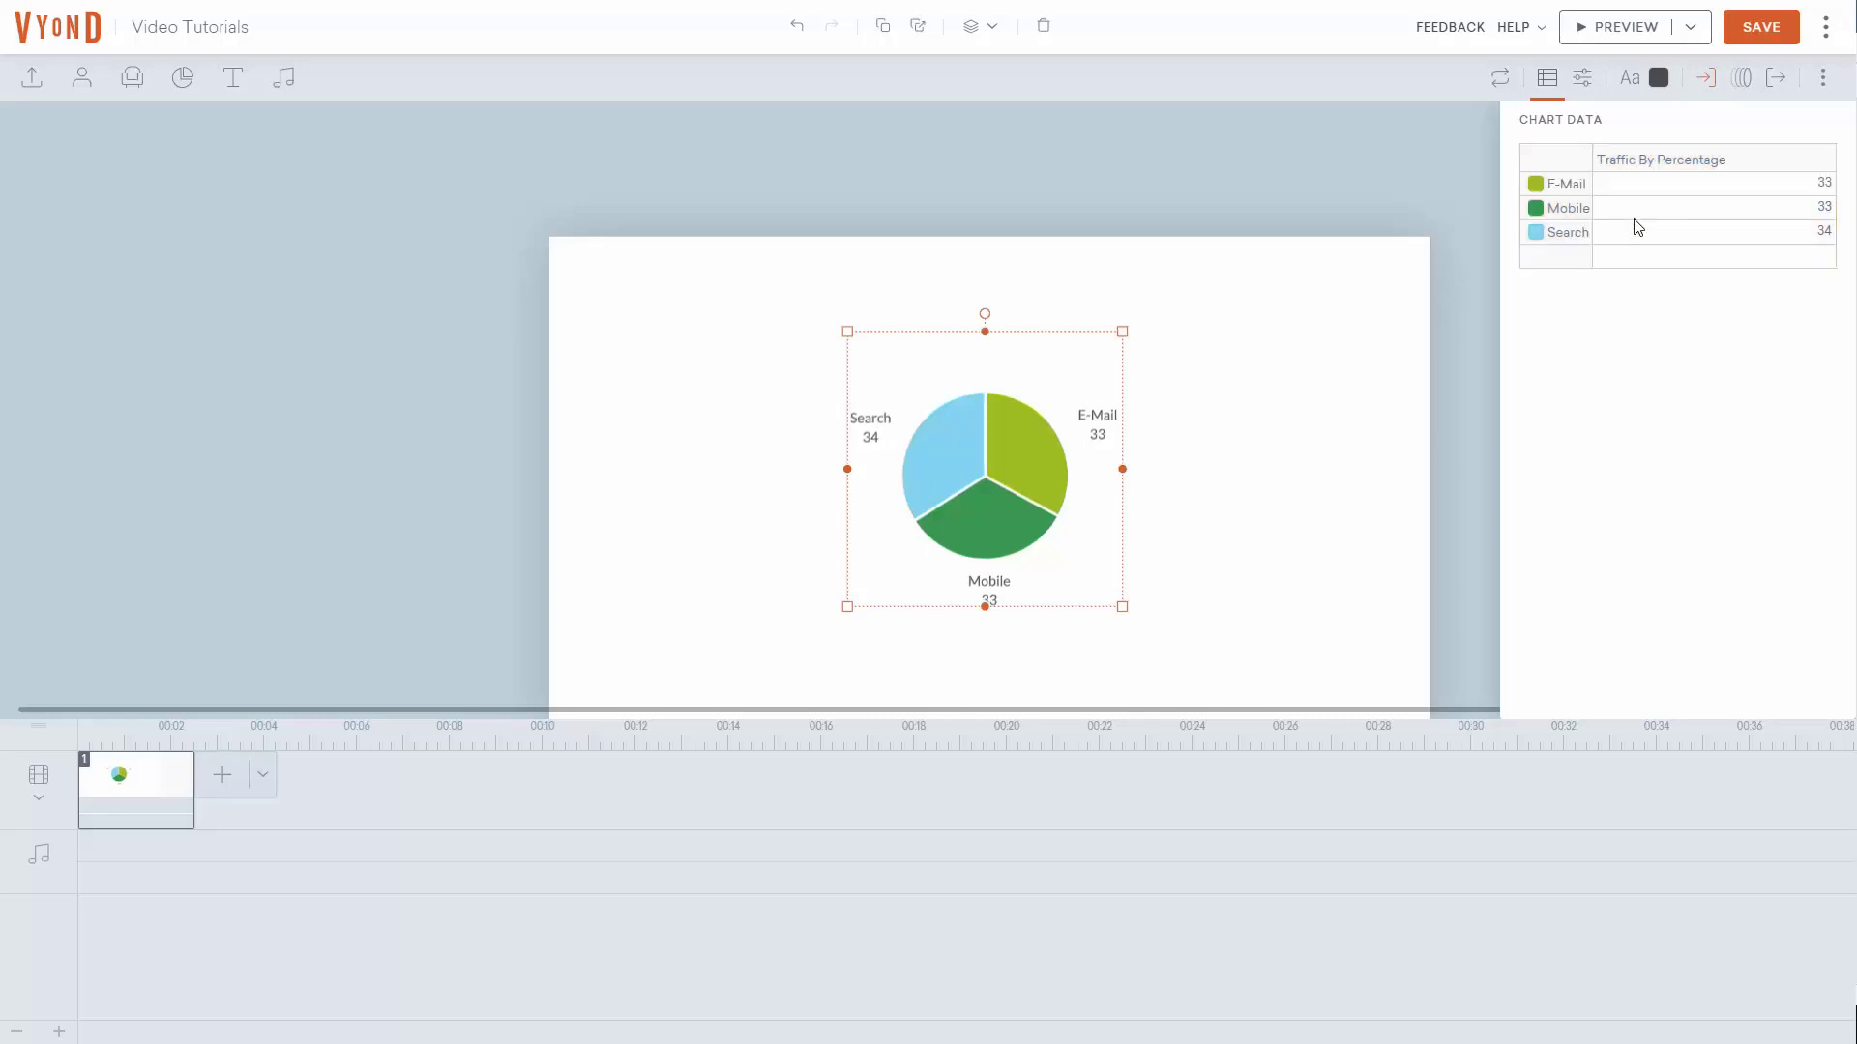
# Step: Turn on percentages in the chart label settings so slices read like Search 34 (34%)
pyautogui.click(1584, 85)
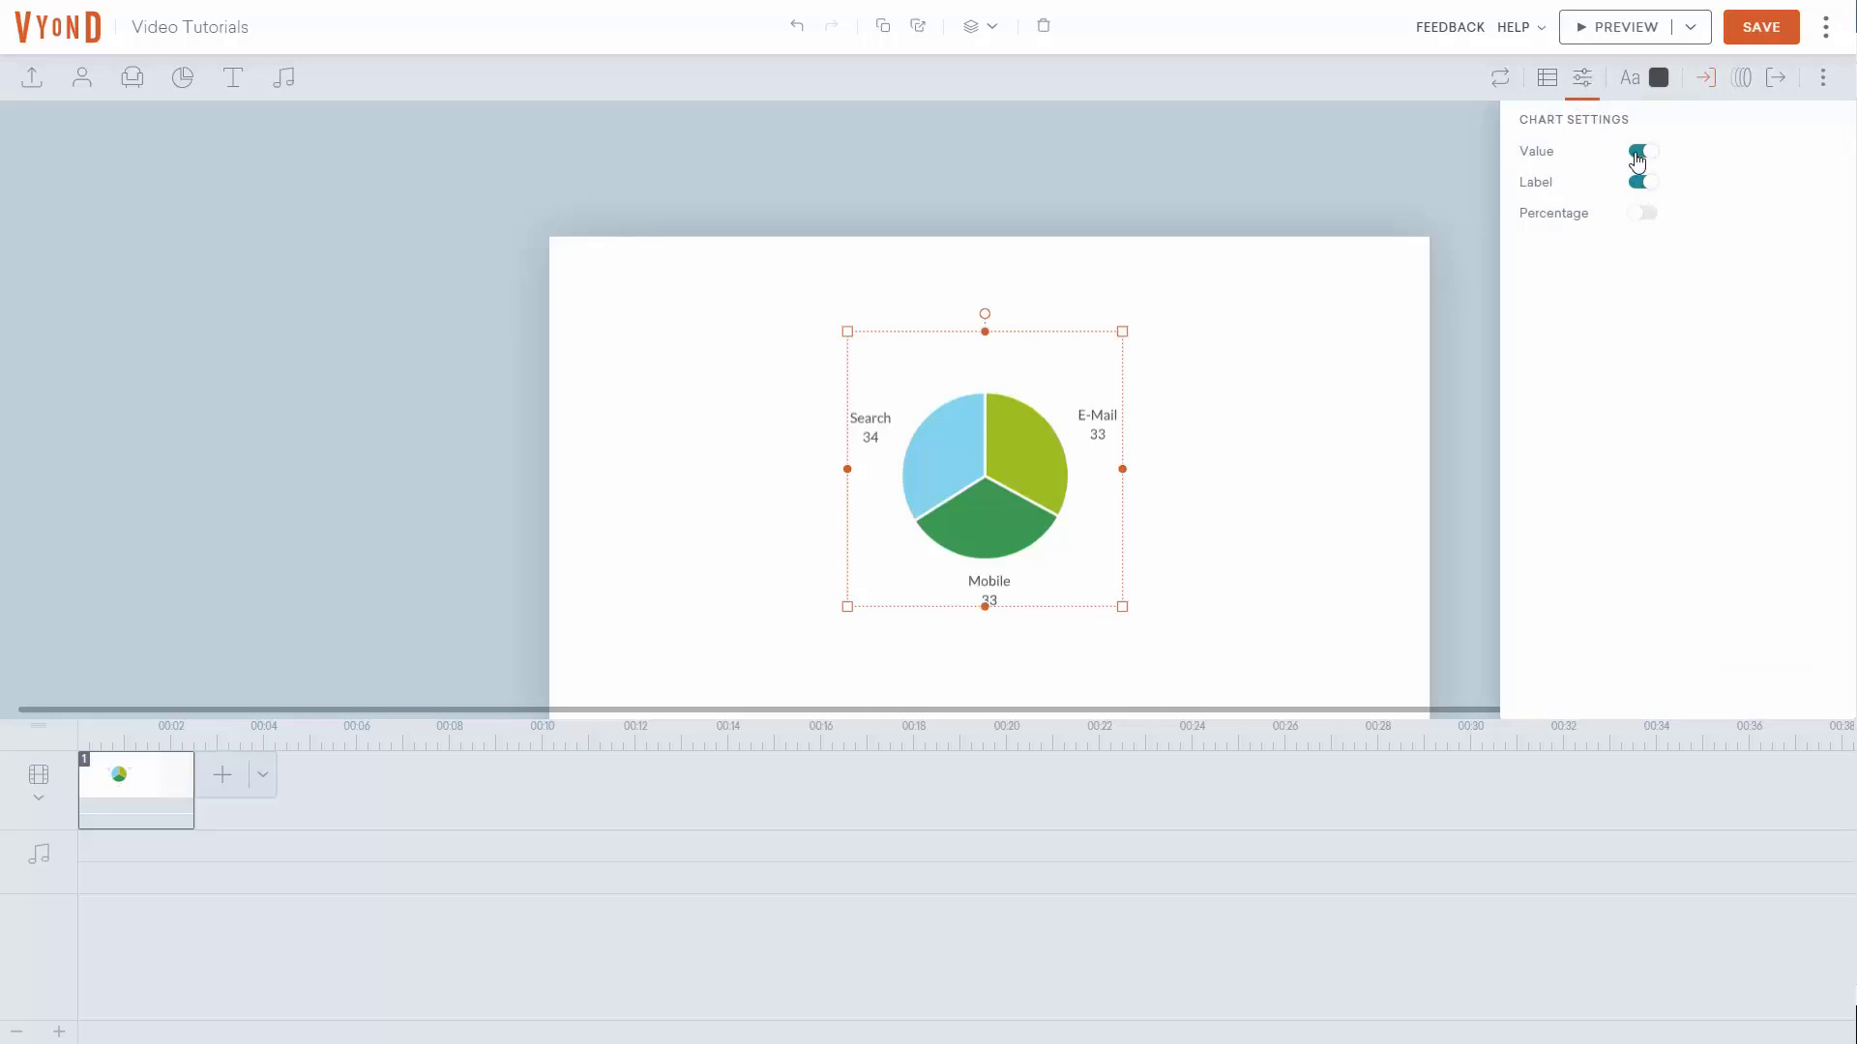
pyautogui.click(1636, 156)
pyautogui.click(1656, 214)
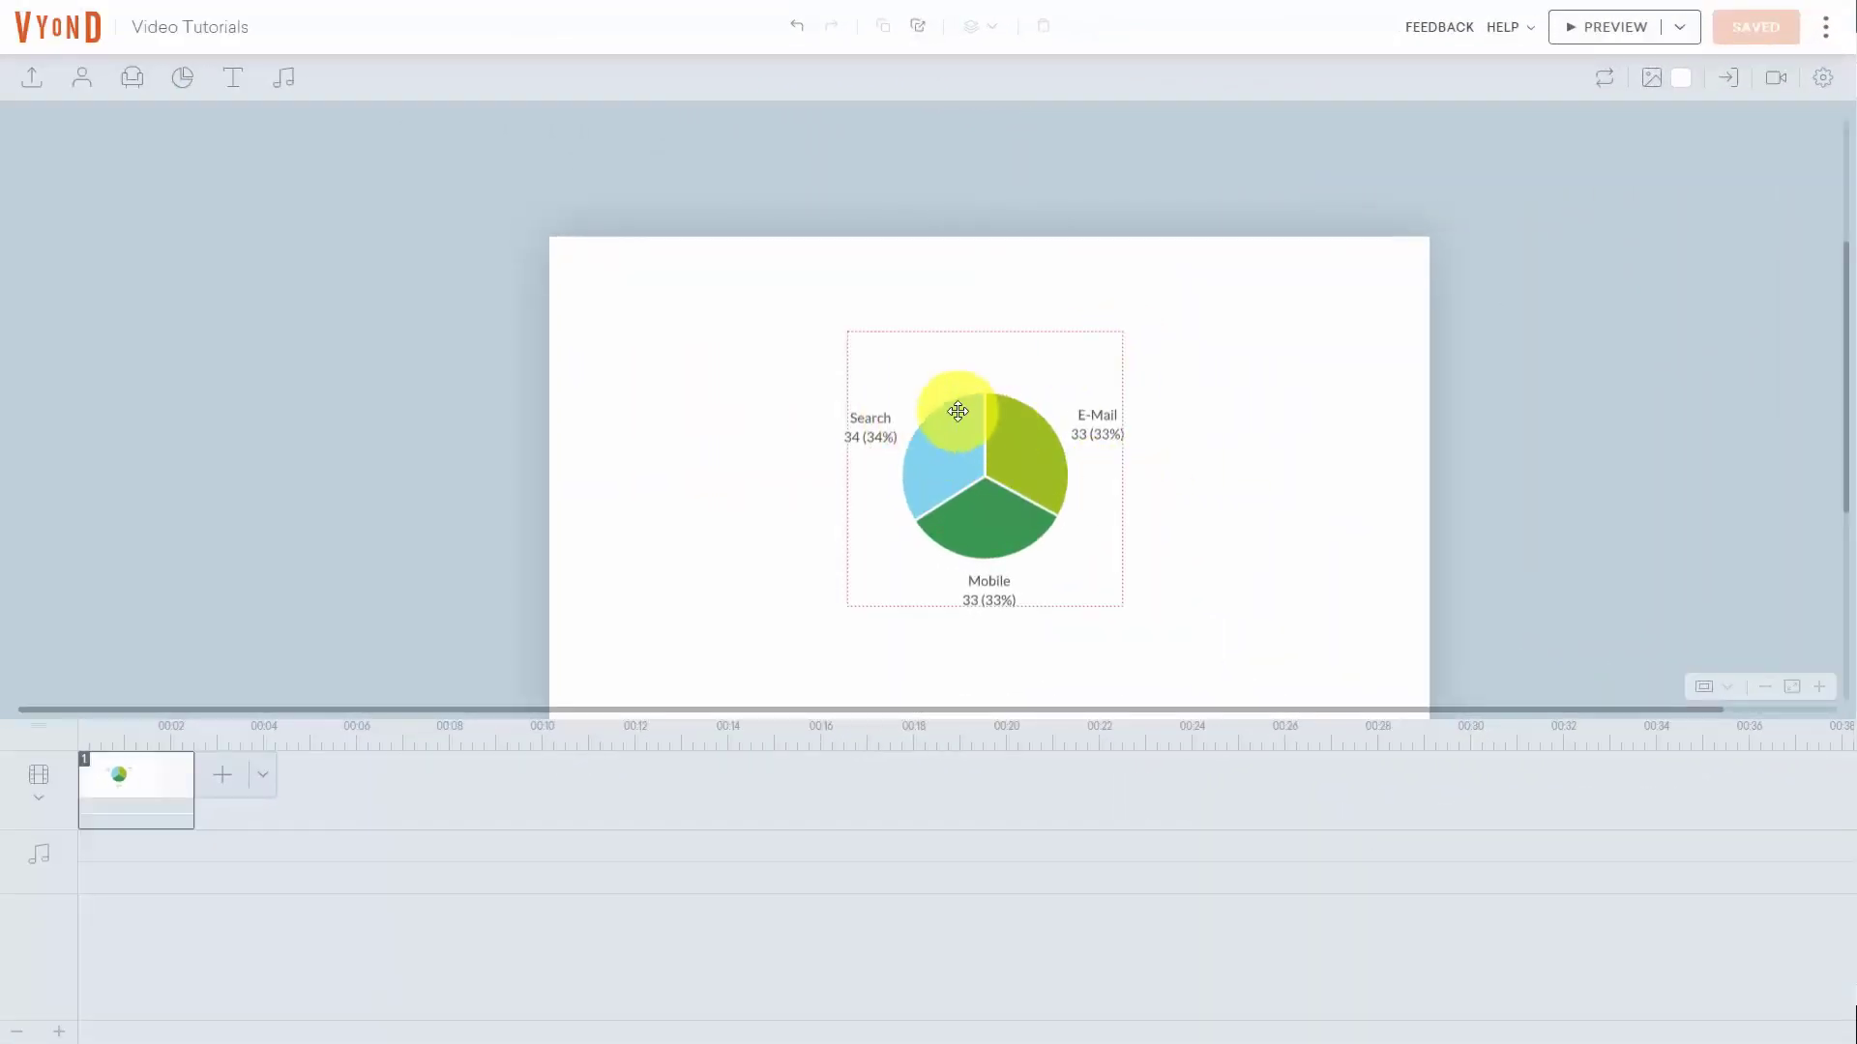
# Step: After trying green, yellow-green, light blue and dark grey, colour the pie labels dark green and save
pyautogui.click(928, 397)
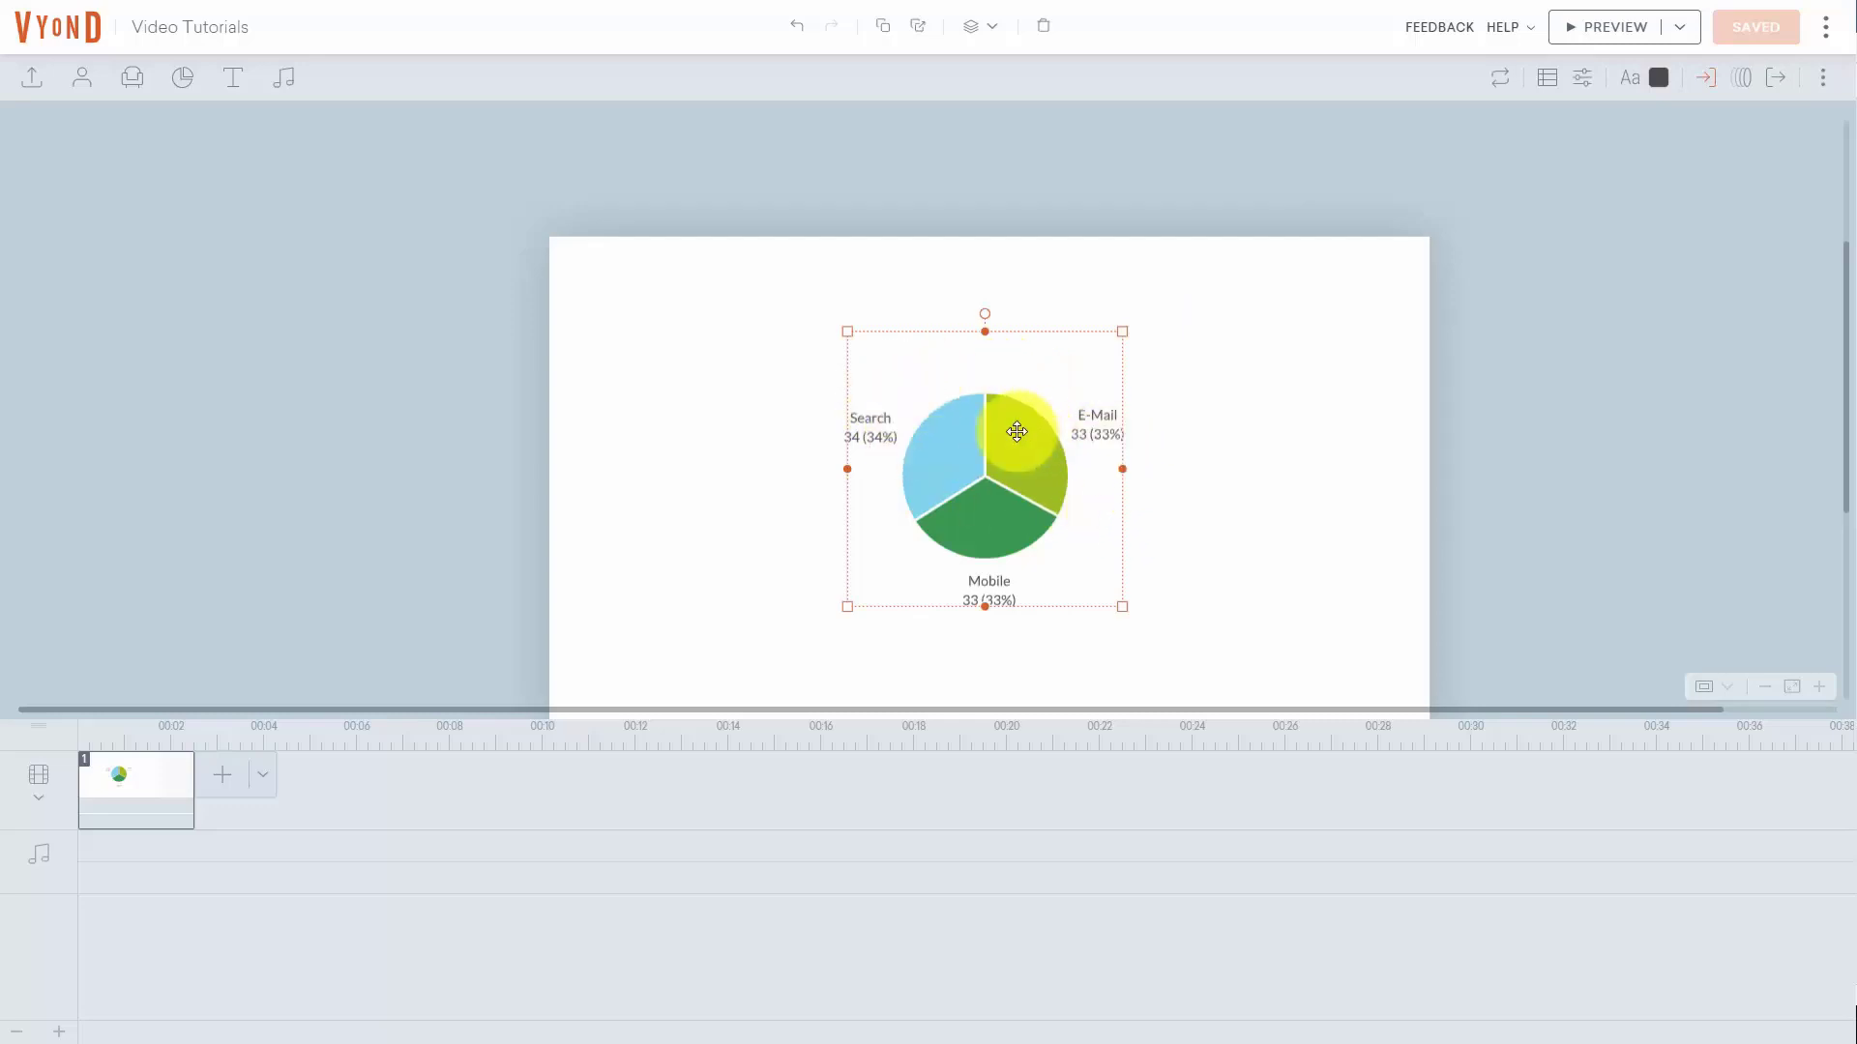
pyautogui.click(1657, 82)
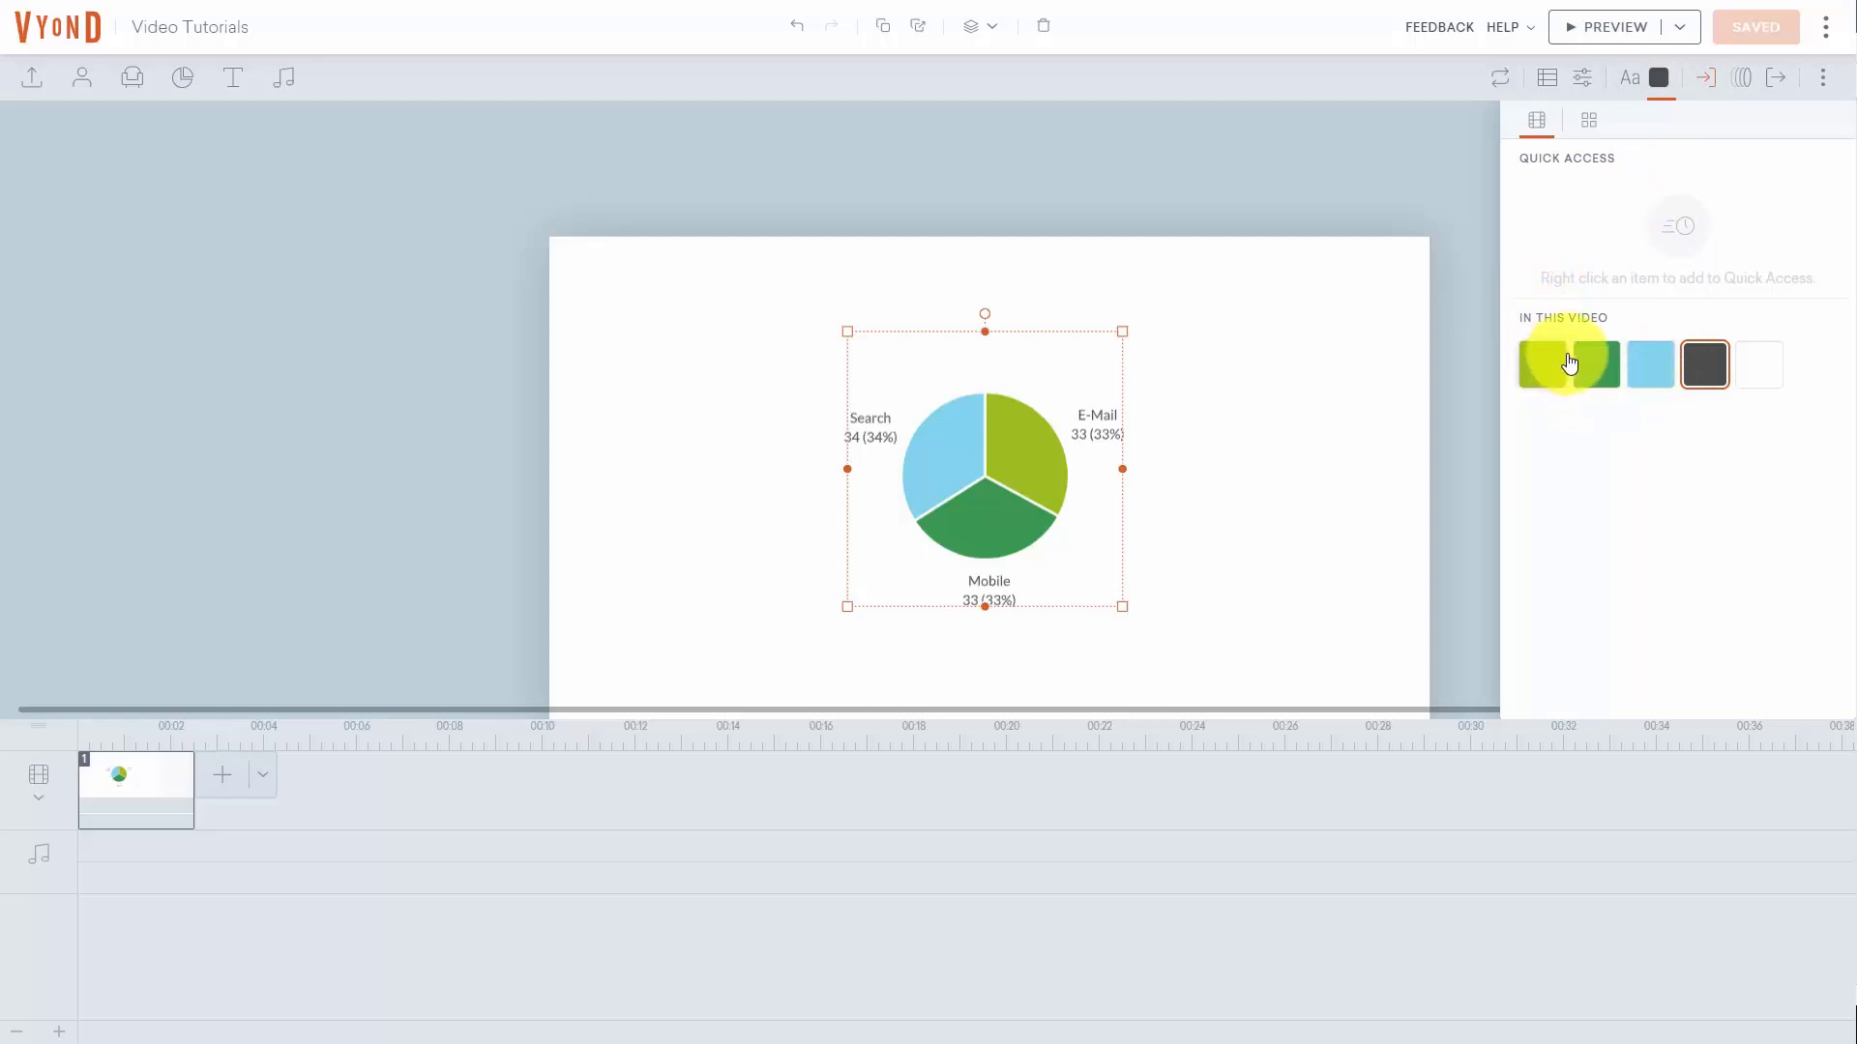
pyautogui.click(1607, 368)
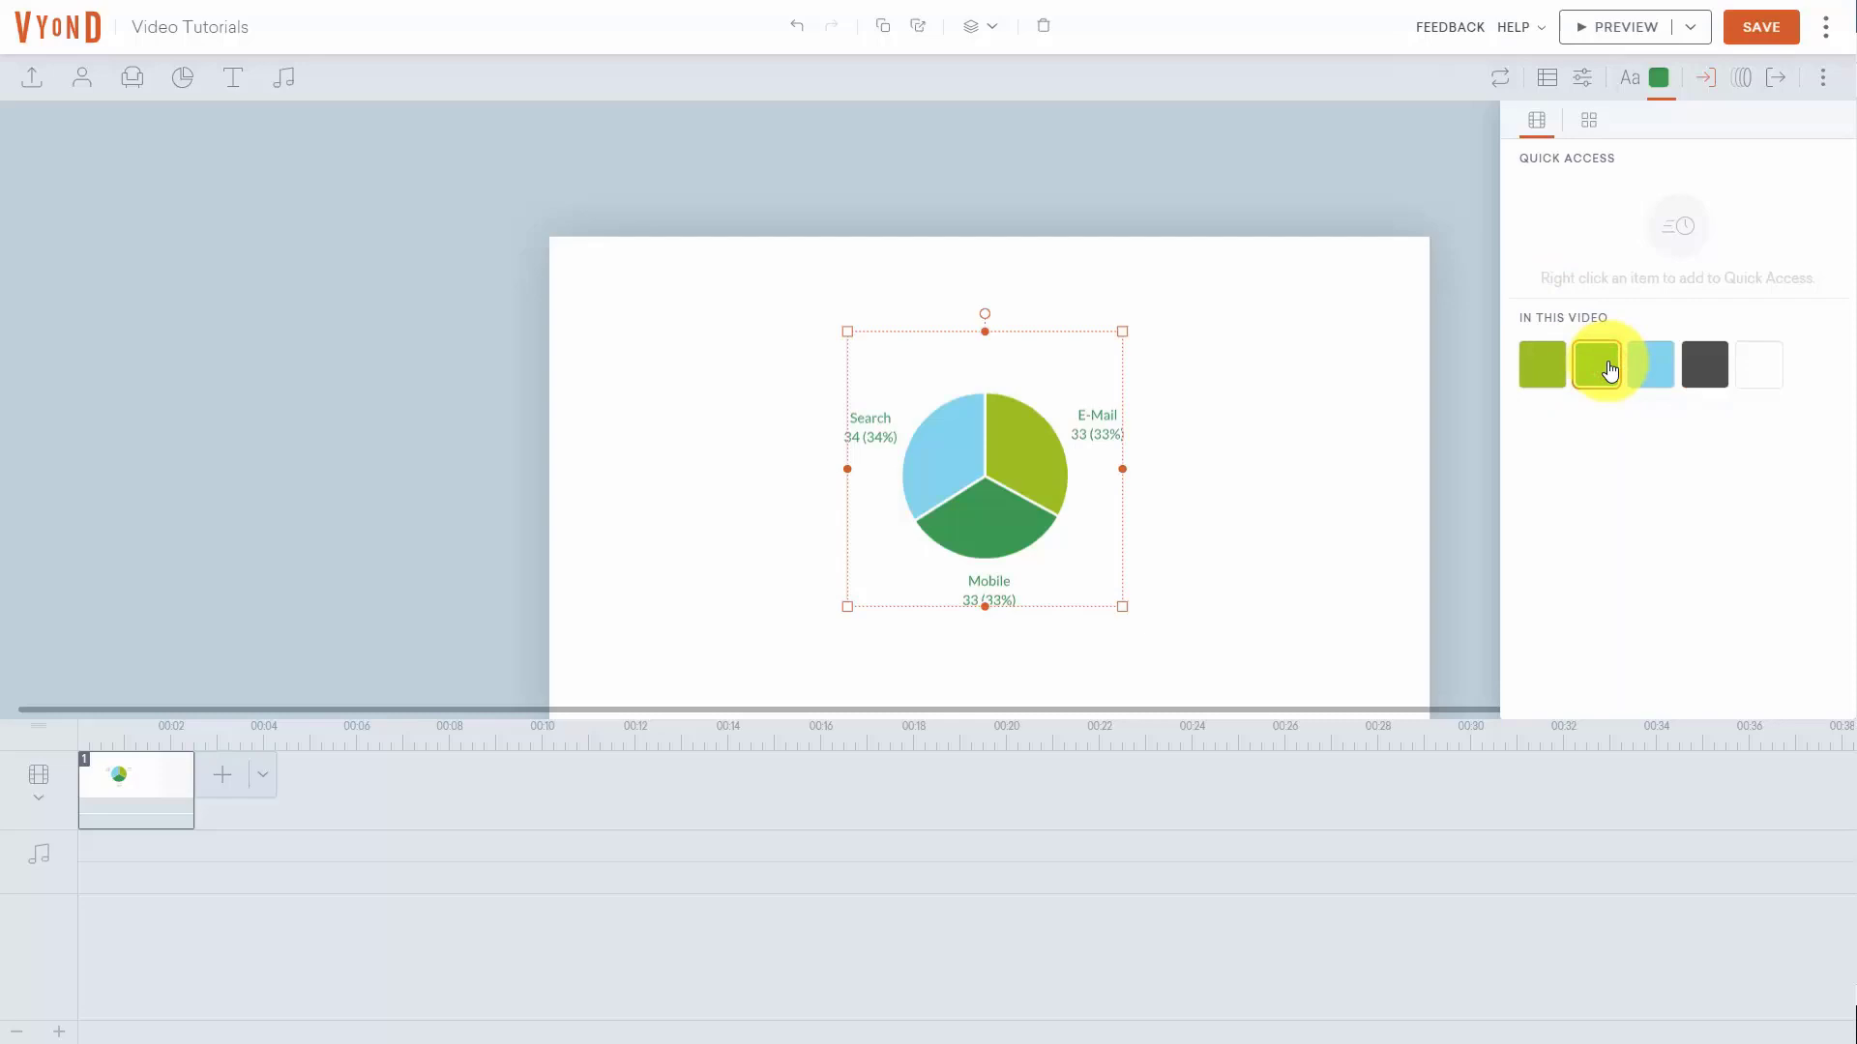
pyautogui.click(1541, 365)
pyautogui.click(1673, 368)
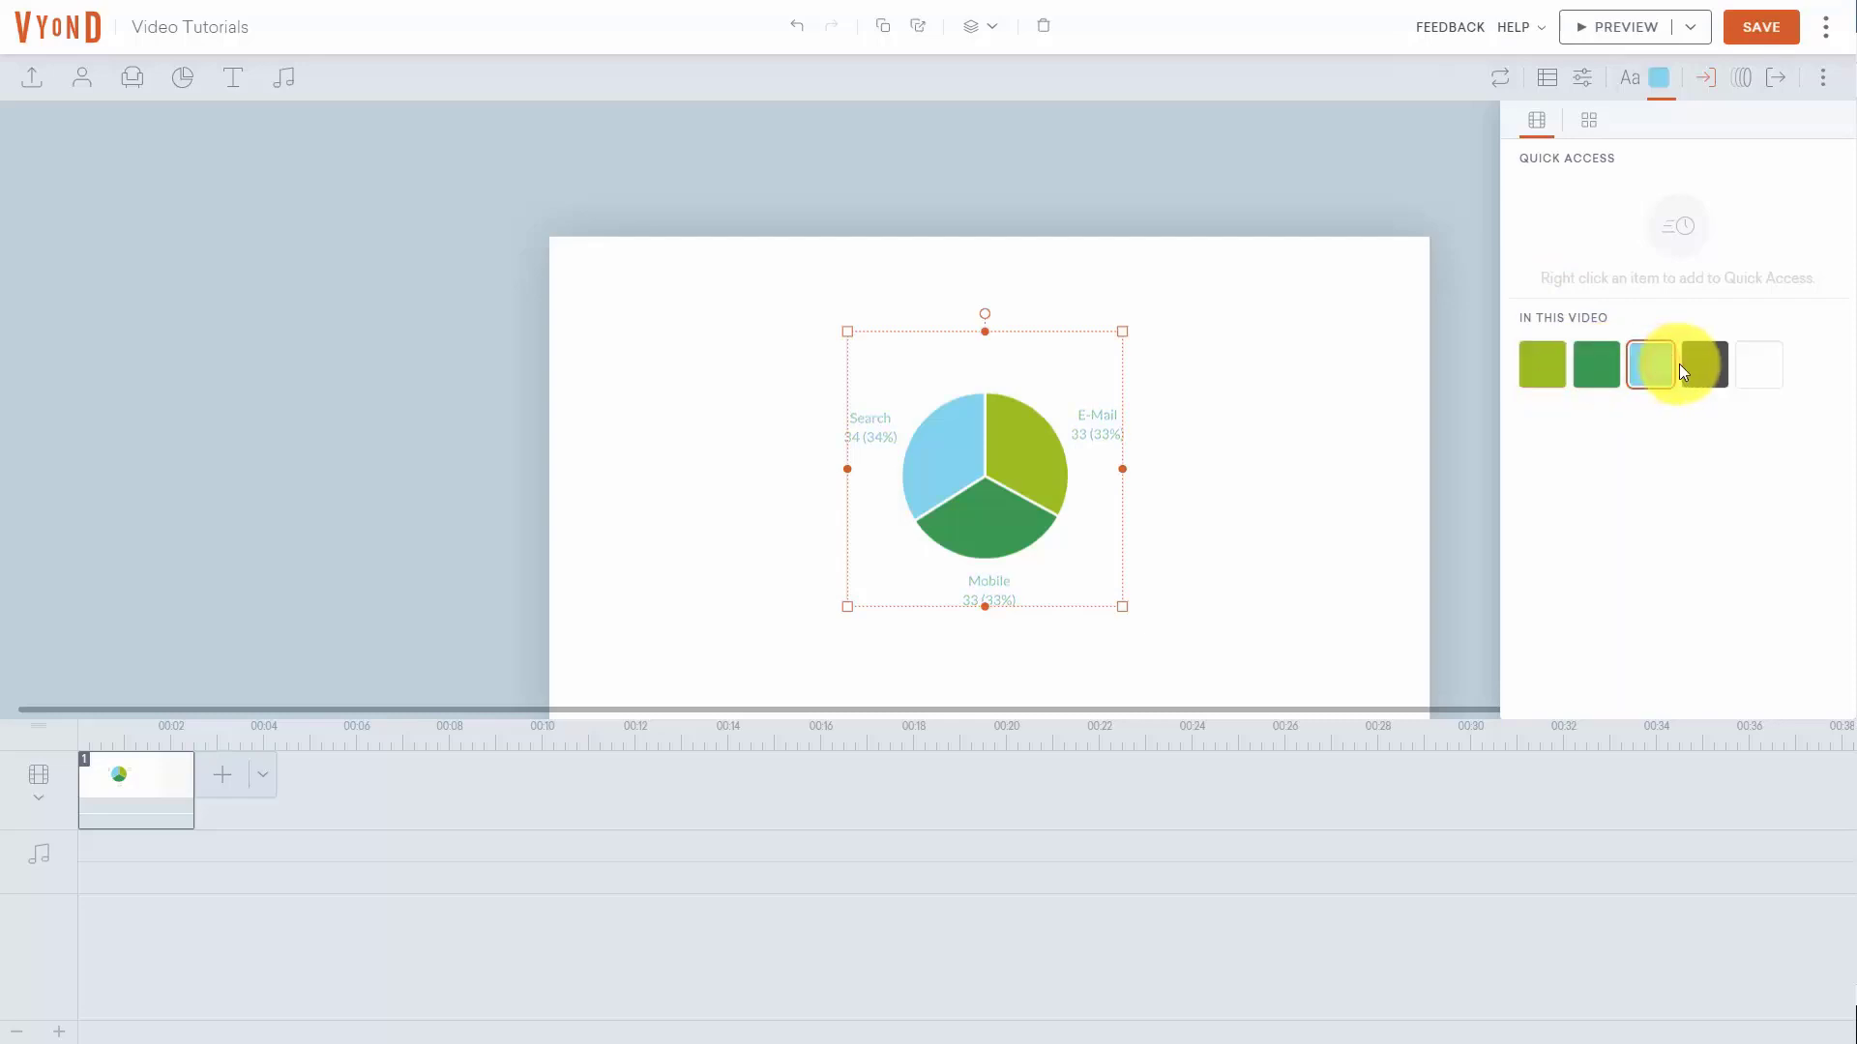
pyautogui.click(1688, 356)
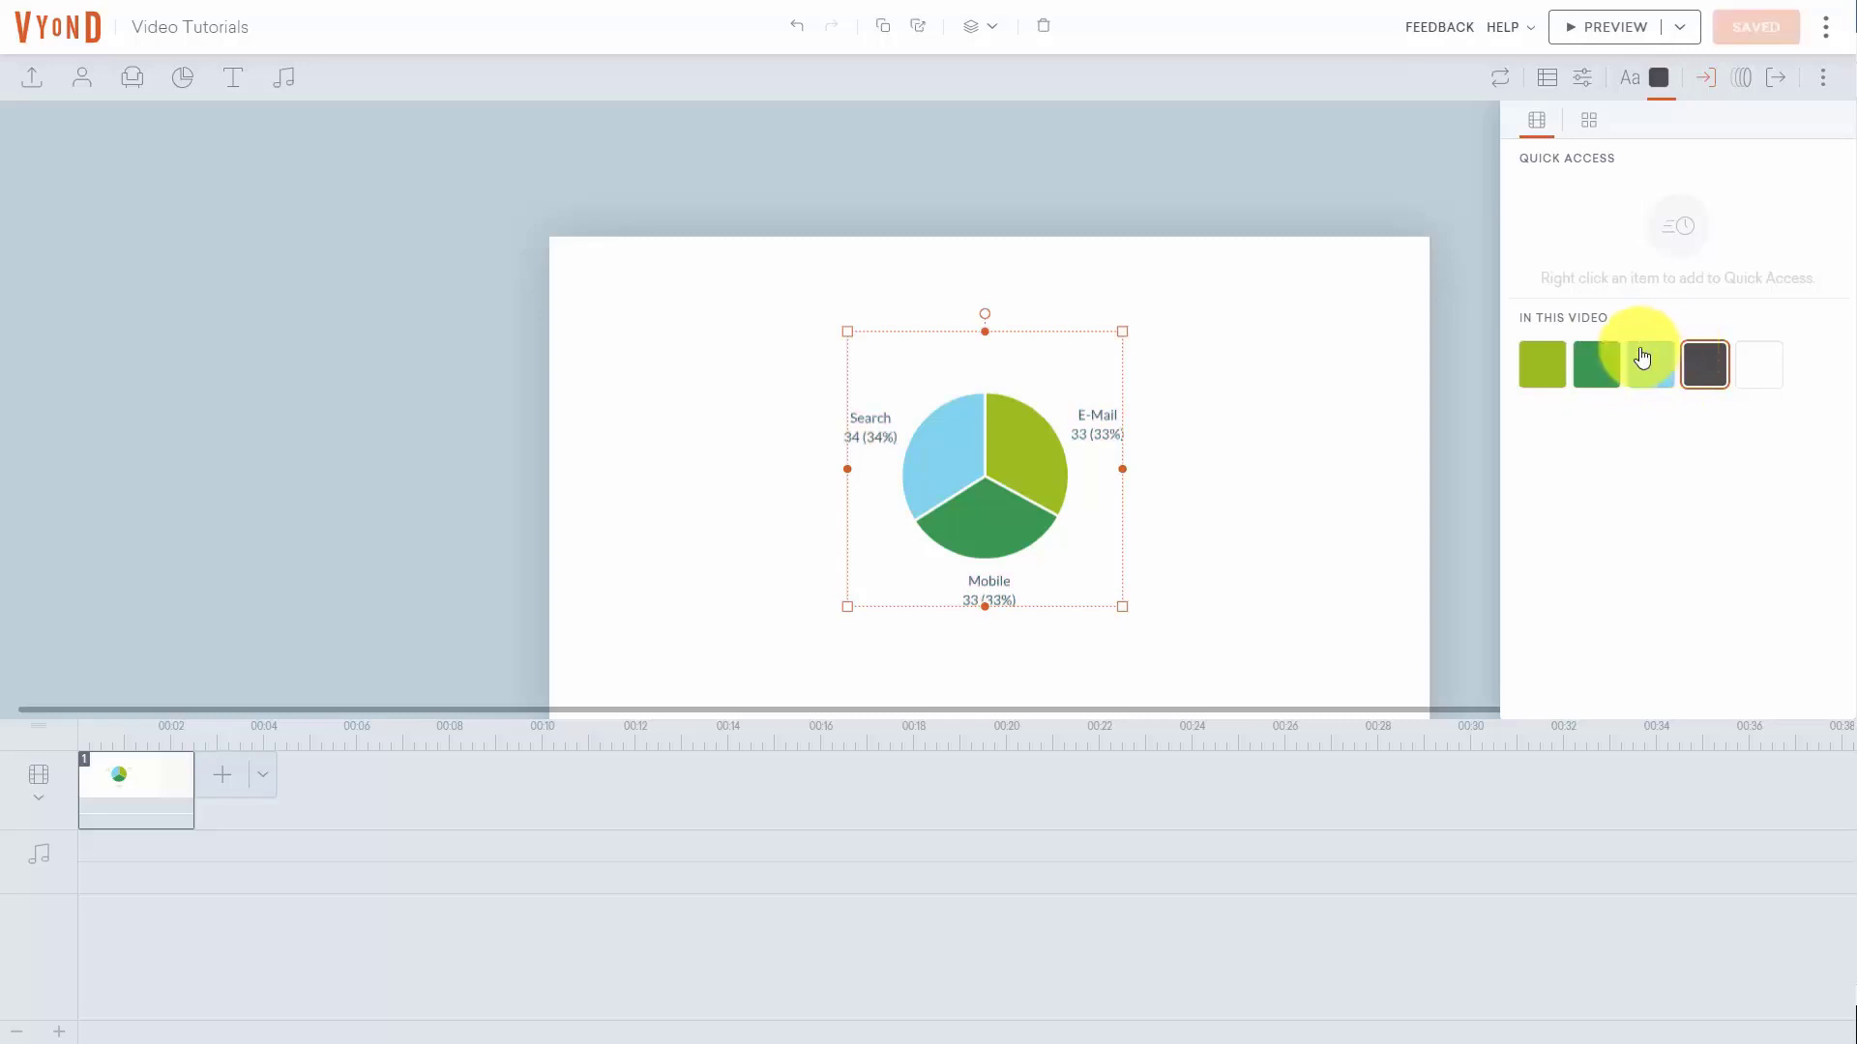
pyautogui.click(1593, 372)
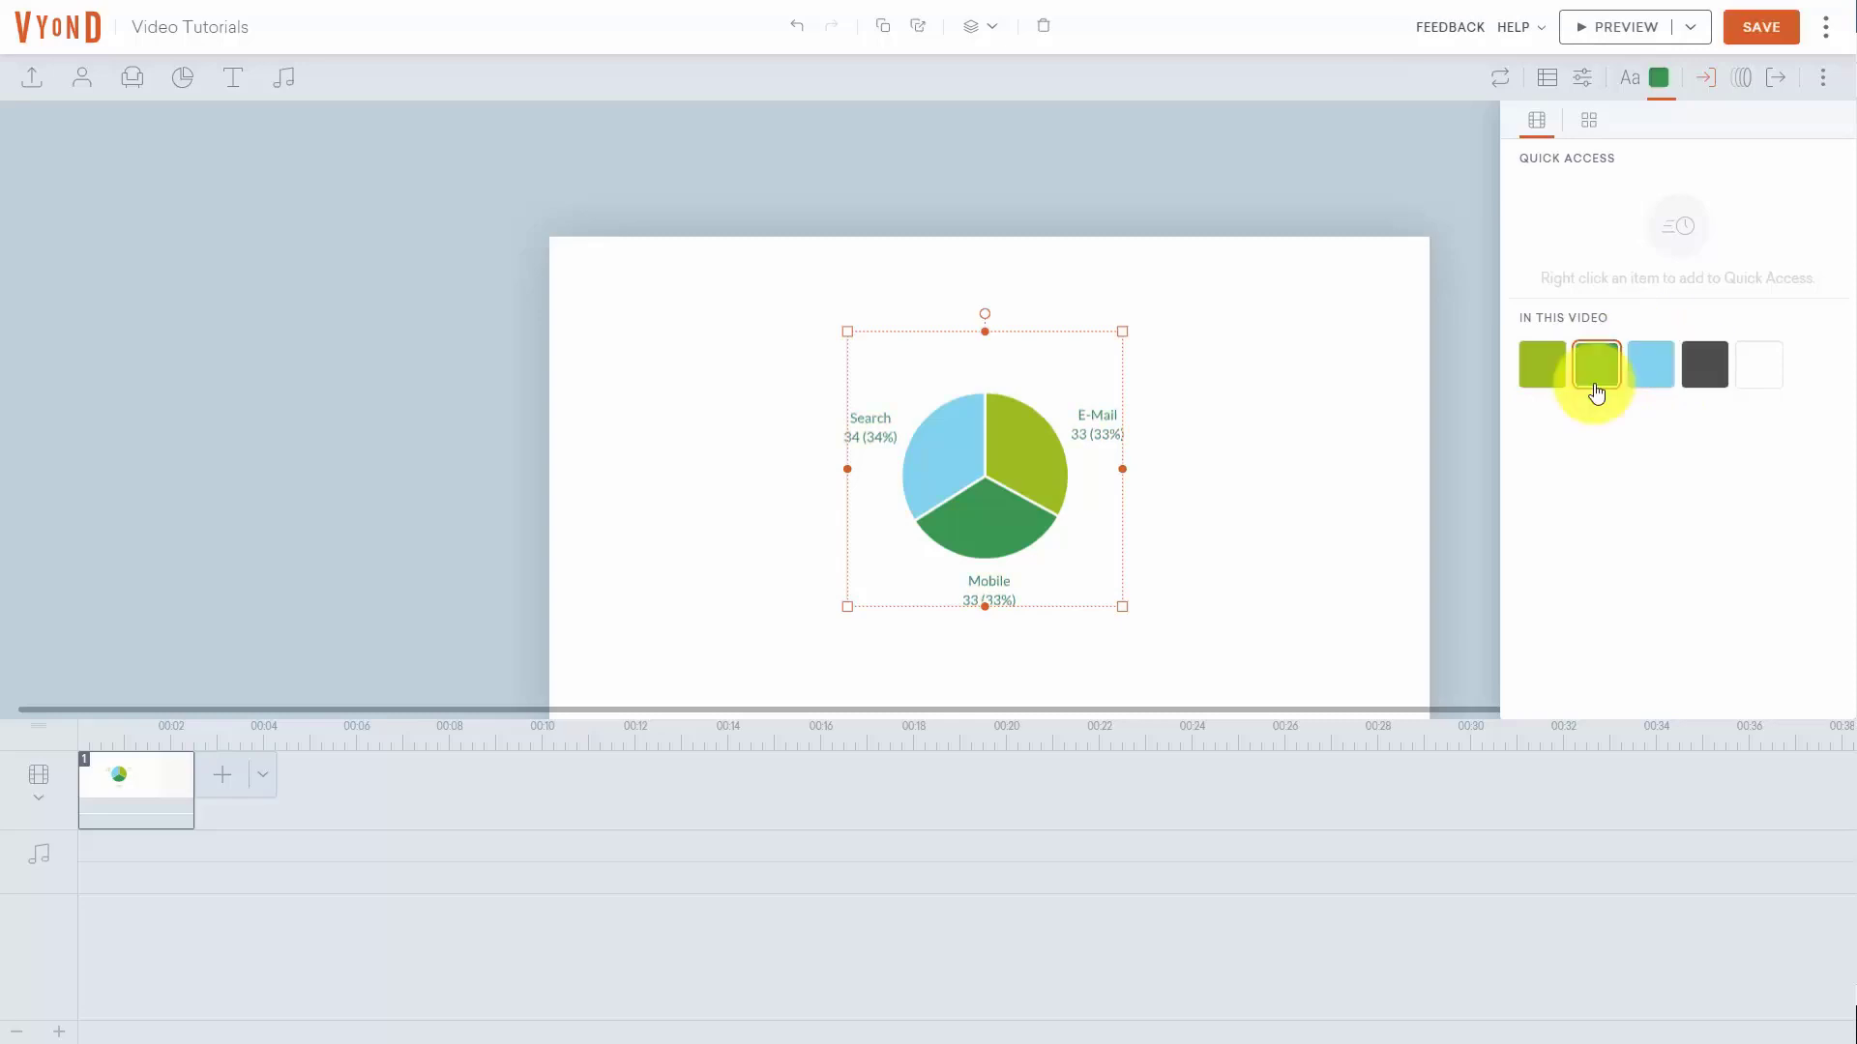
pyautogui.click(1764, 36)
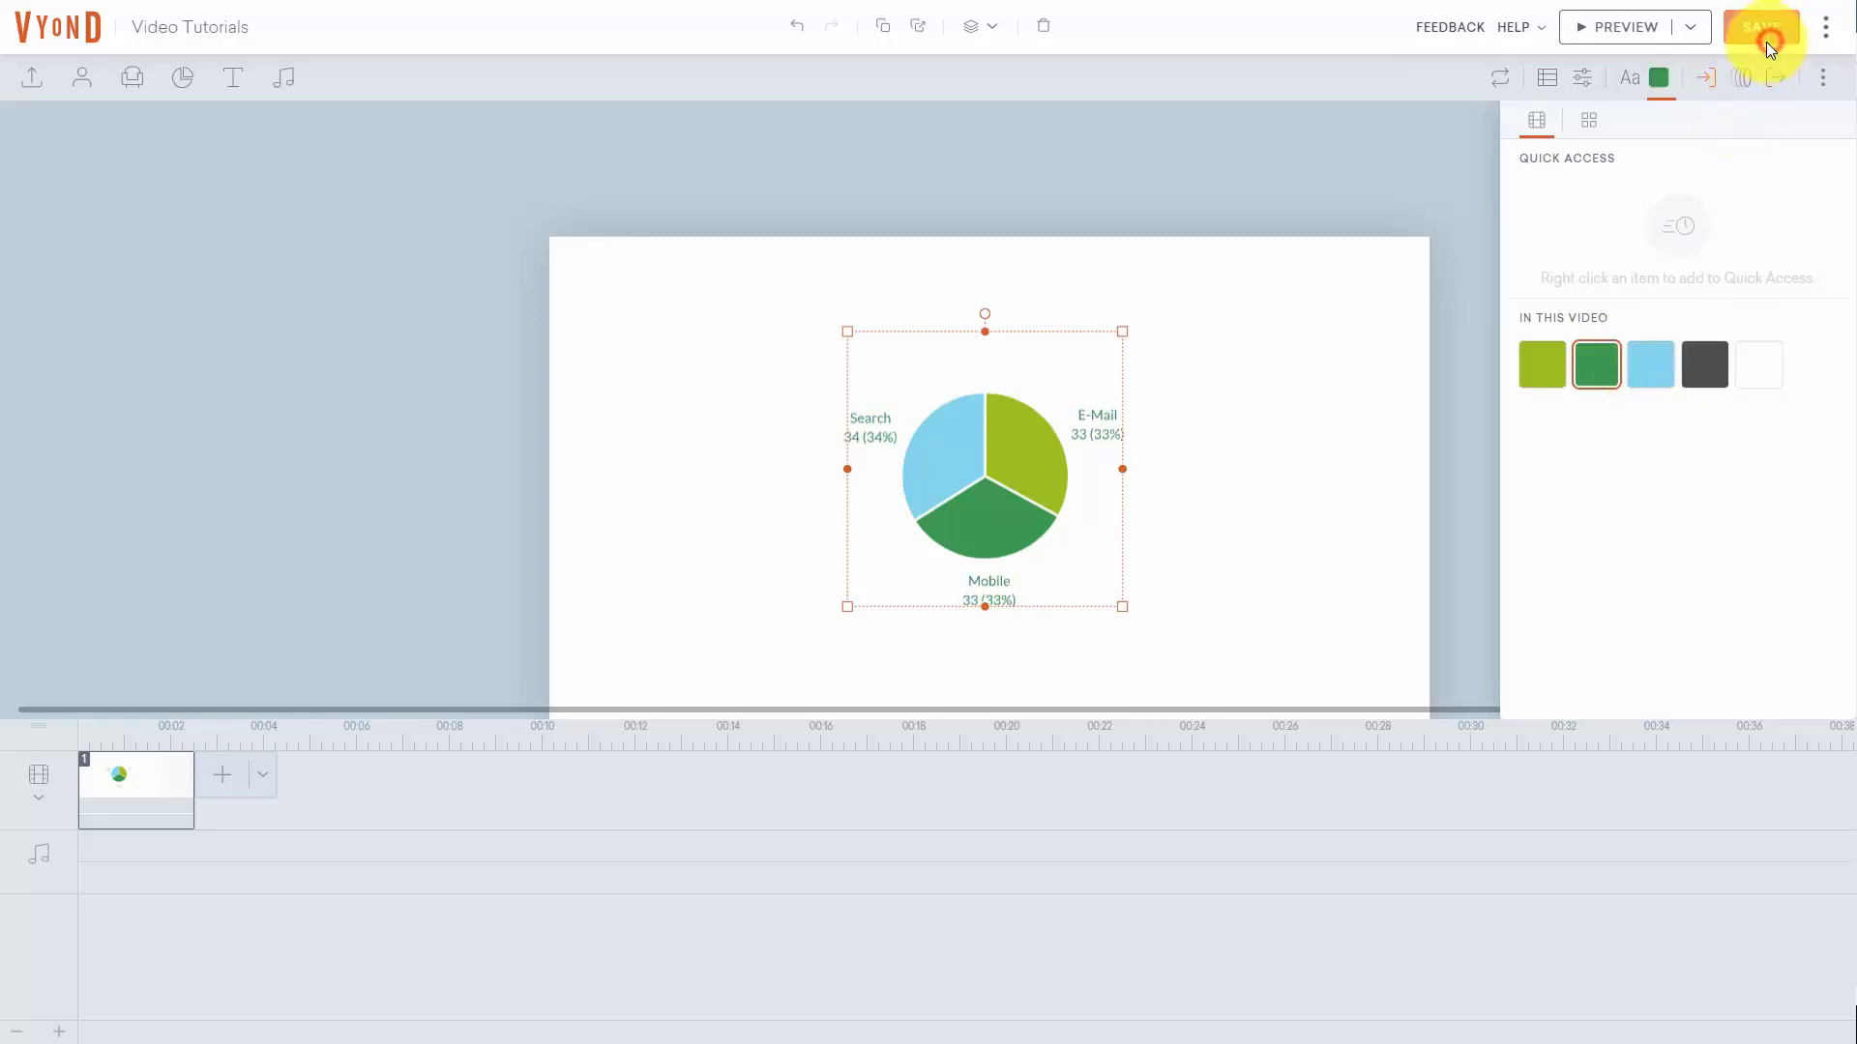
pyautogui.click(1657, 85)
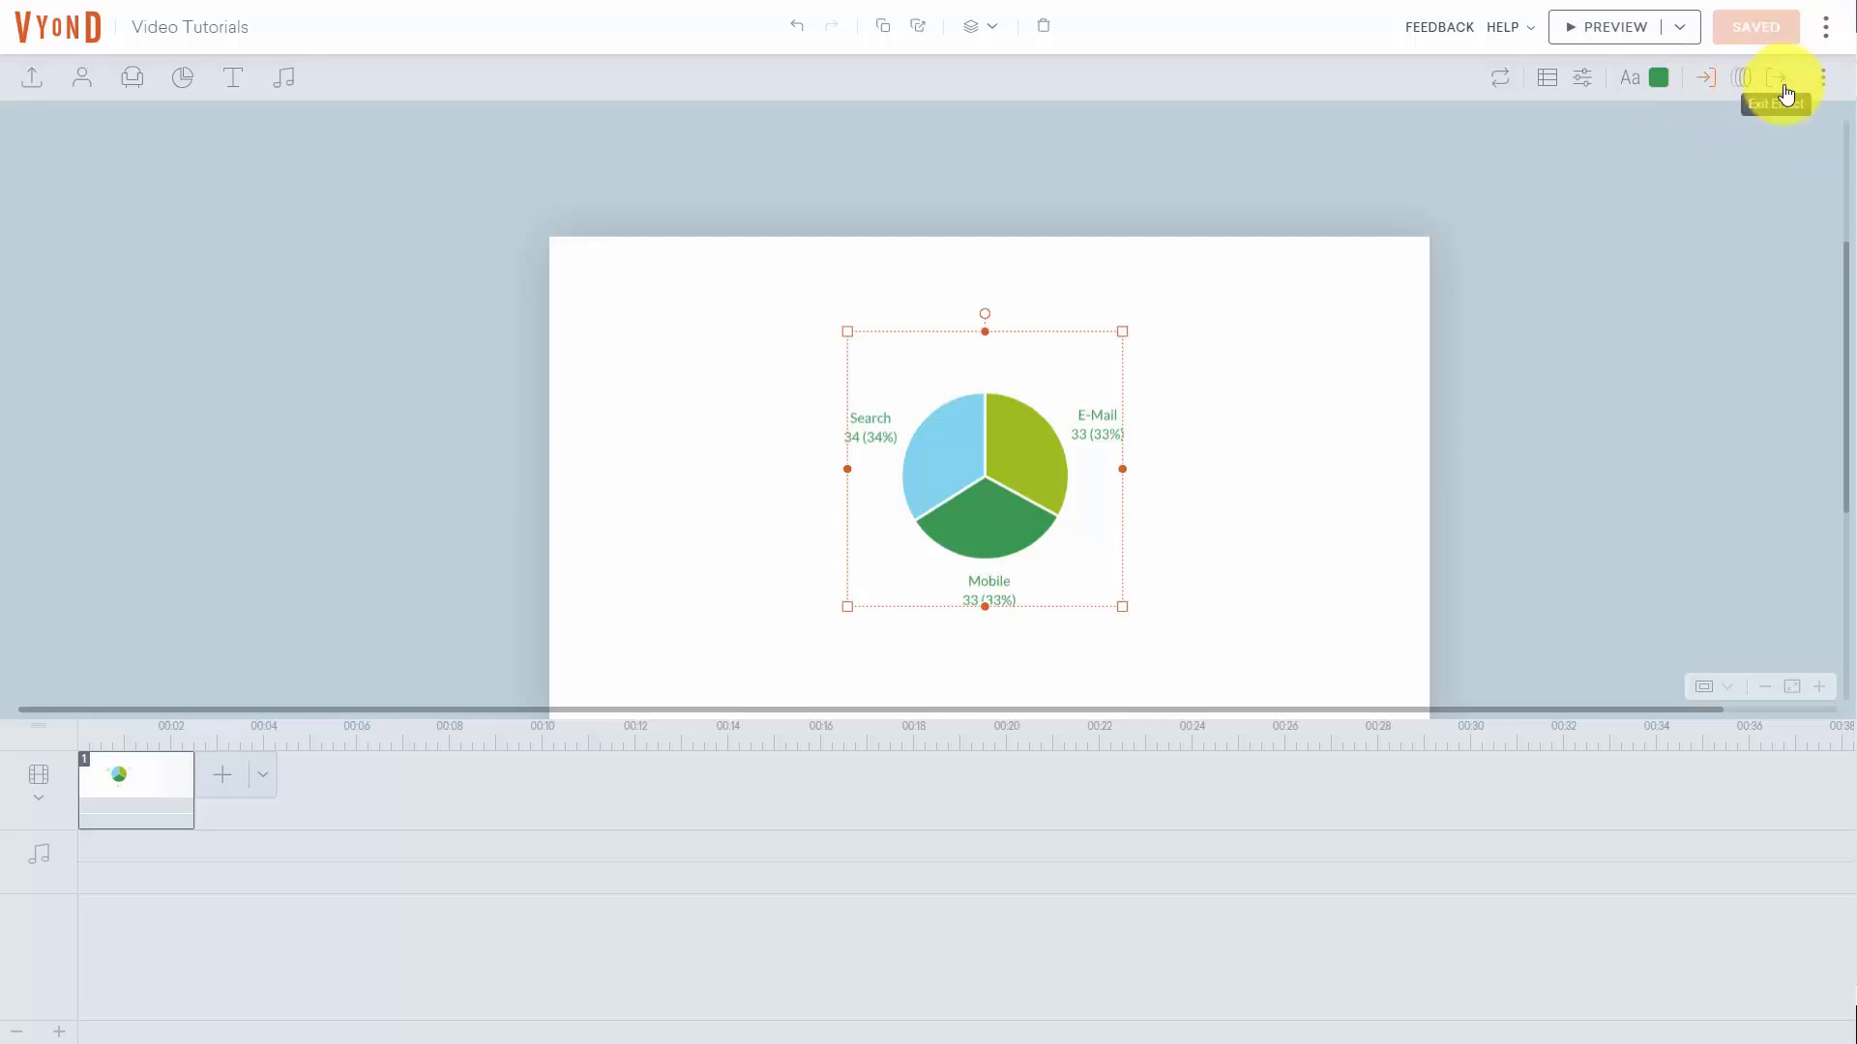
# Step: Give the pie chart an Iris - Circle - Center entrance effect, save, and preview the scene
pyautogui.click(1710, 89)
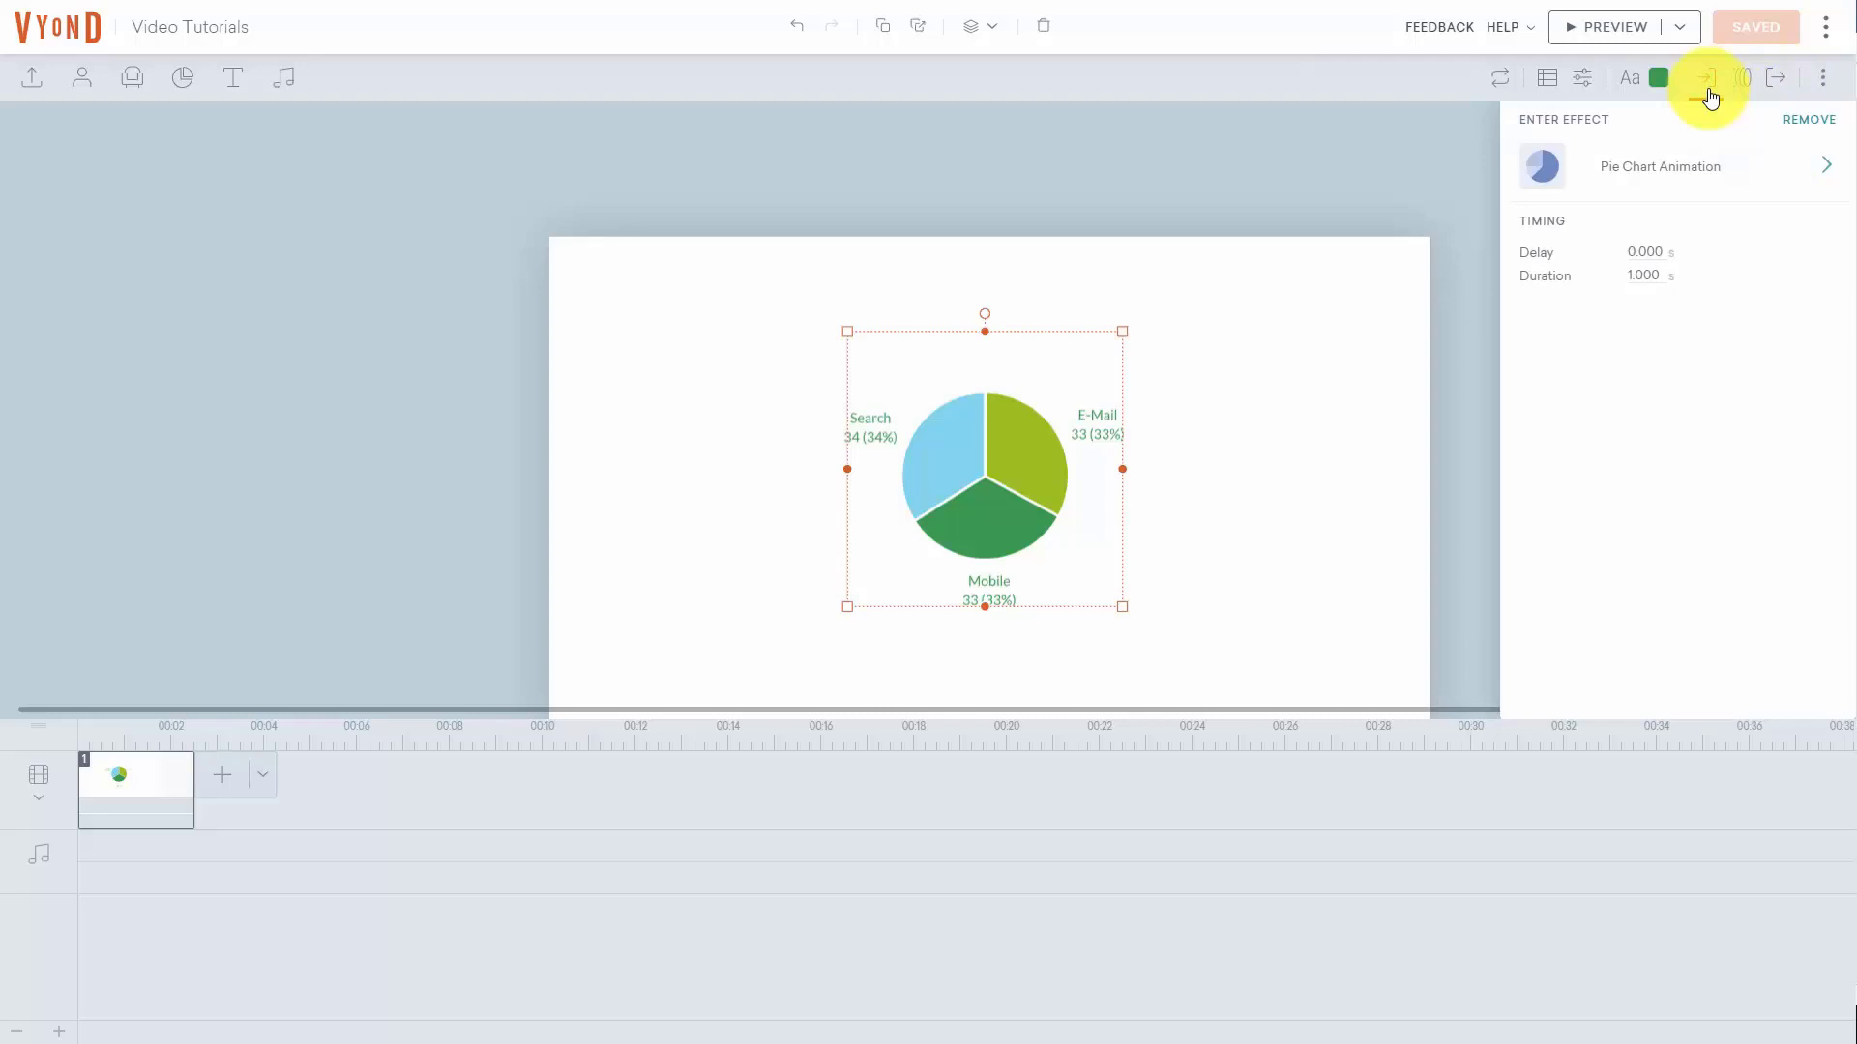
pyautogui.click(1824, 167)
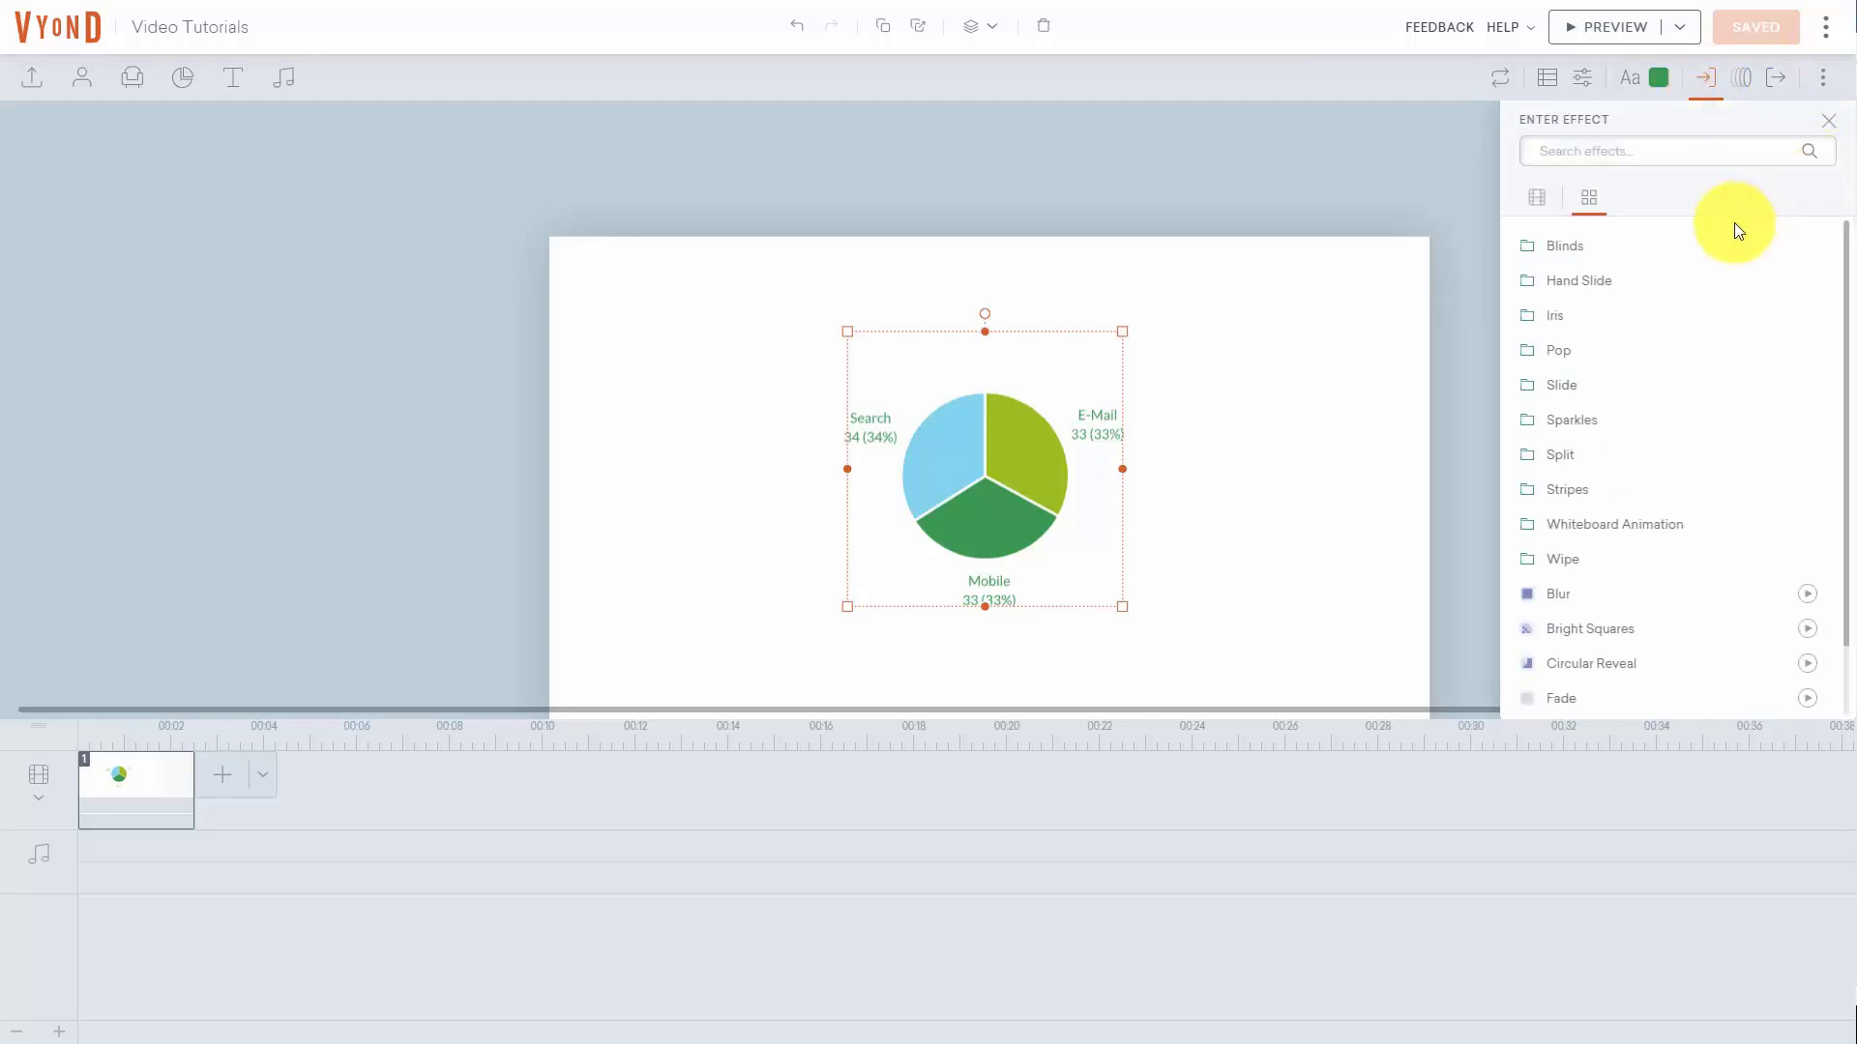
pyautogui.click(1559, 317)
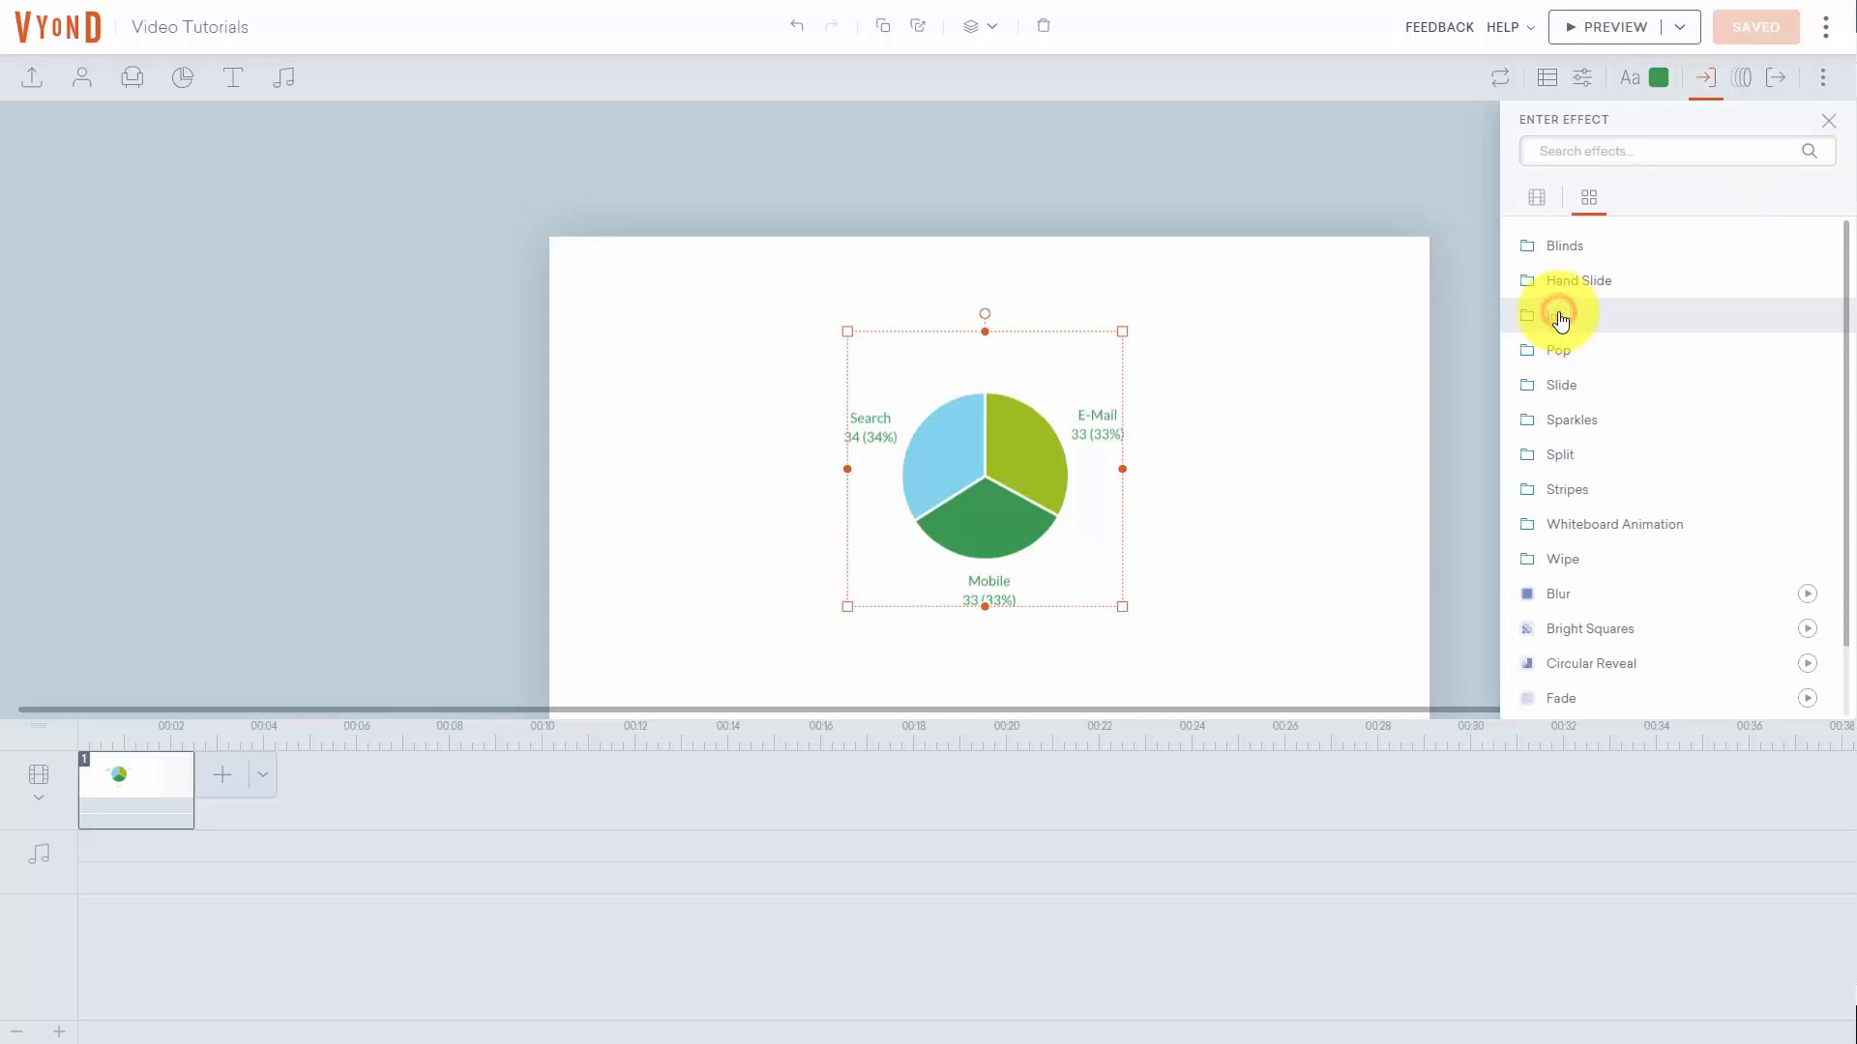
pyautogui.click(1585, 251)
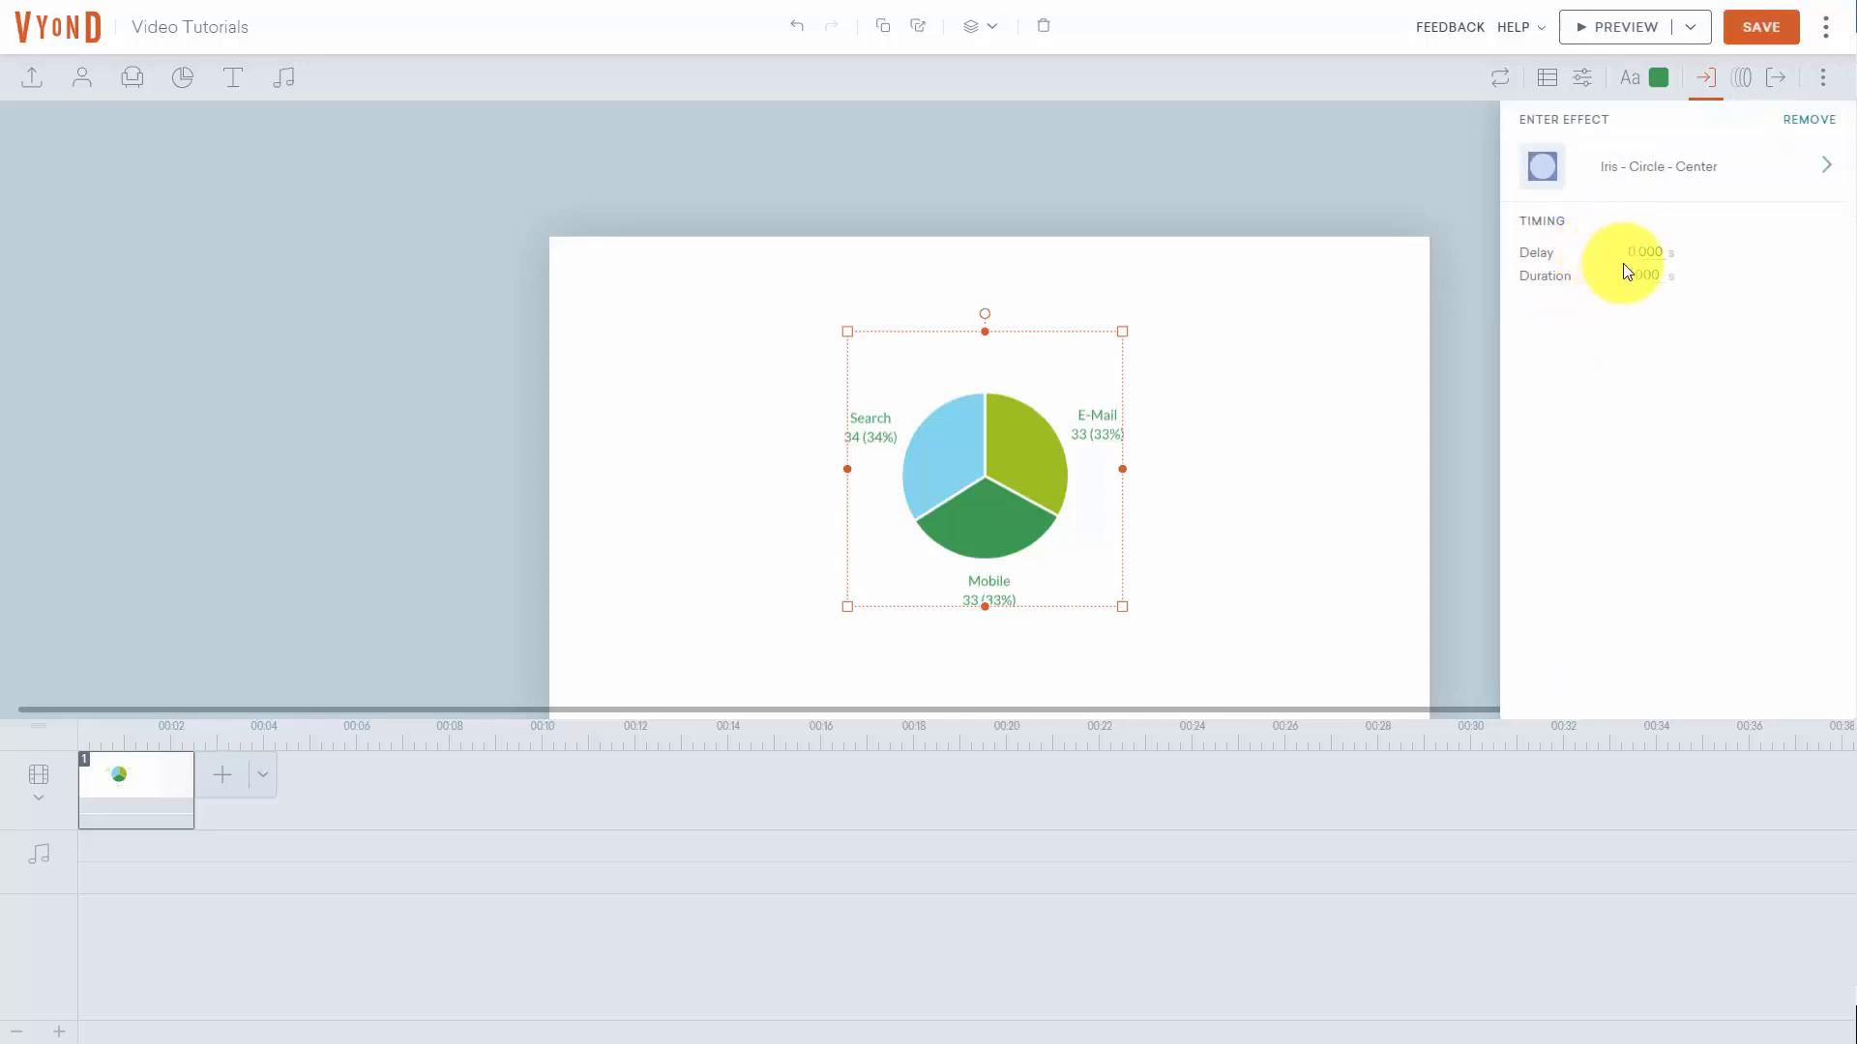
pyautogui.click(1776, 27)
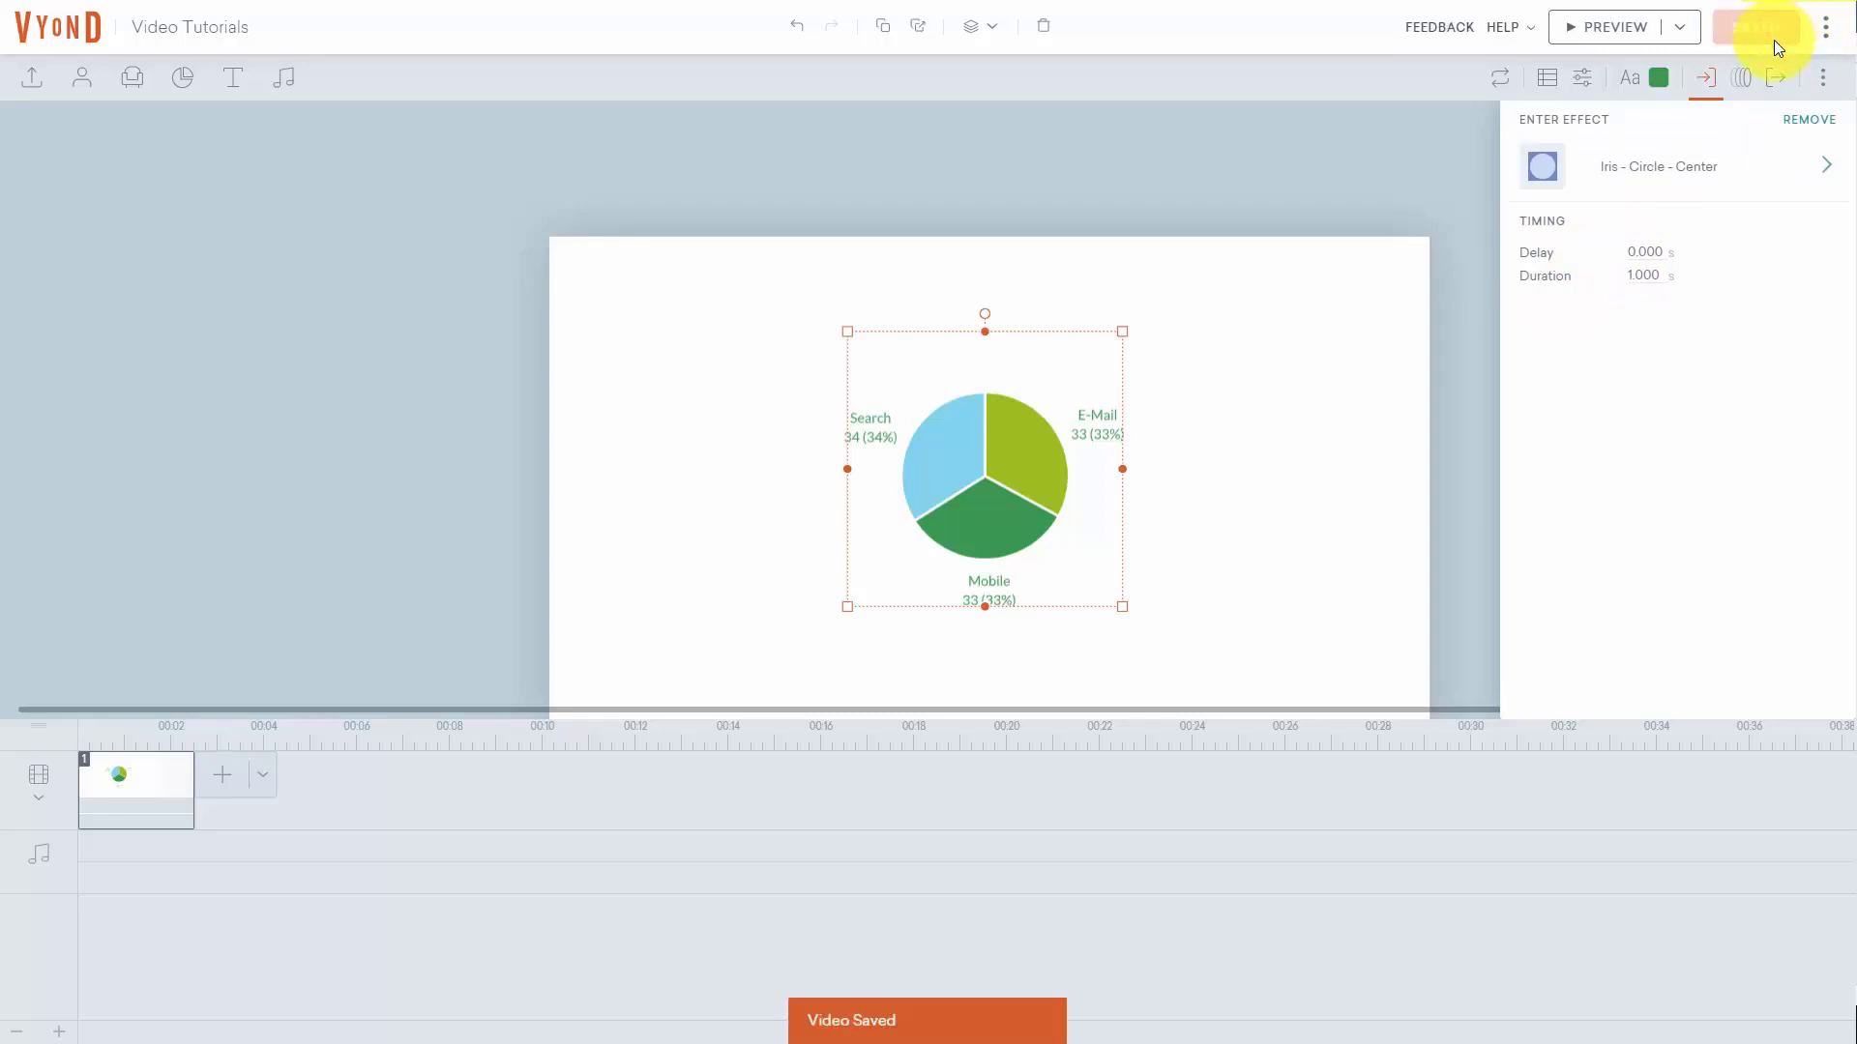
pyautogui.click(1622, 34)
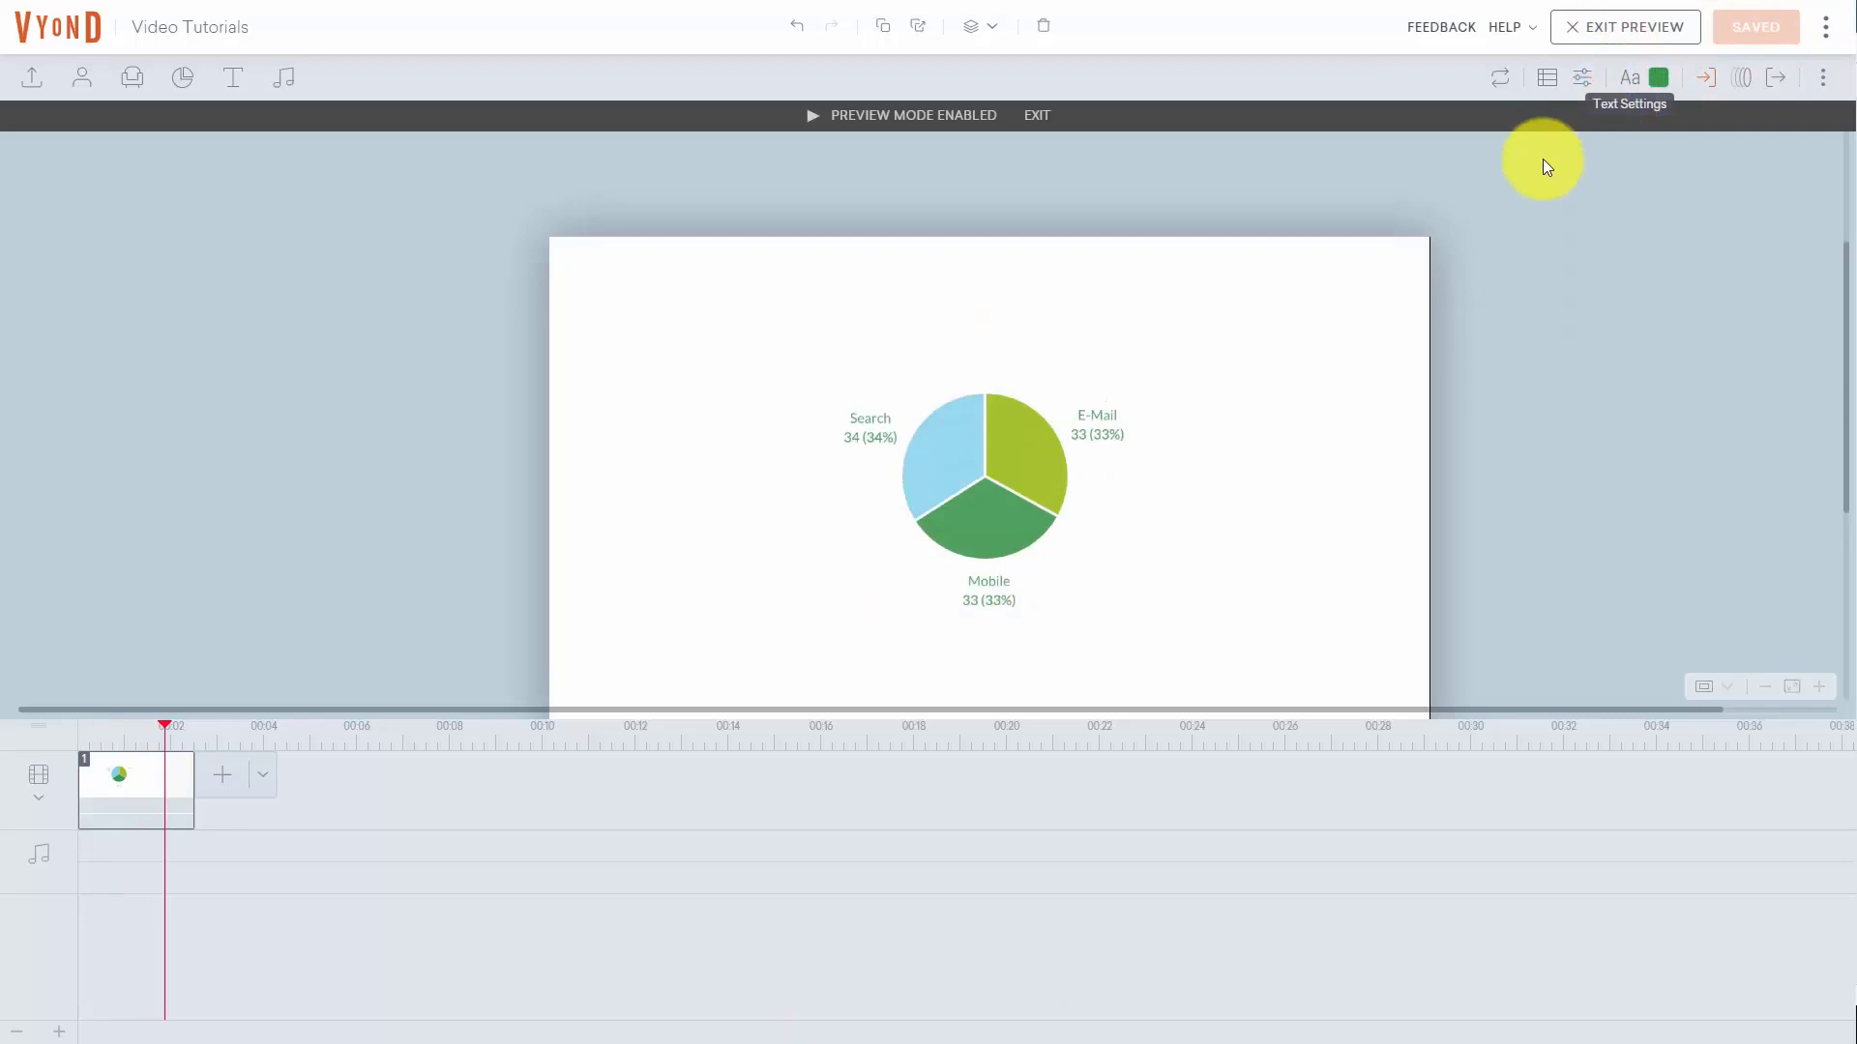
# Step: Exit the preview to return to the scene editor
pyautogui.click(1044, 118)
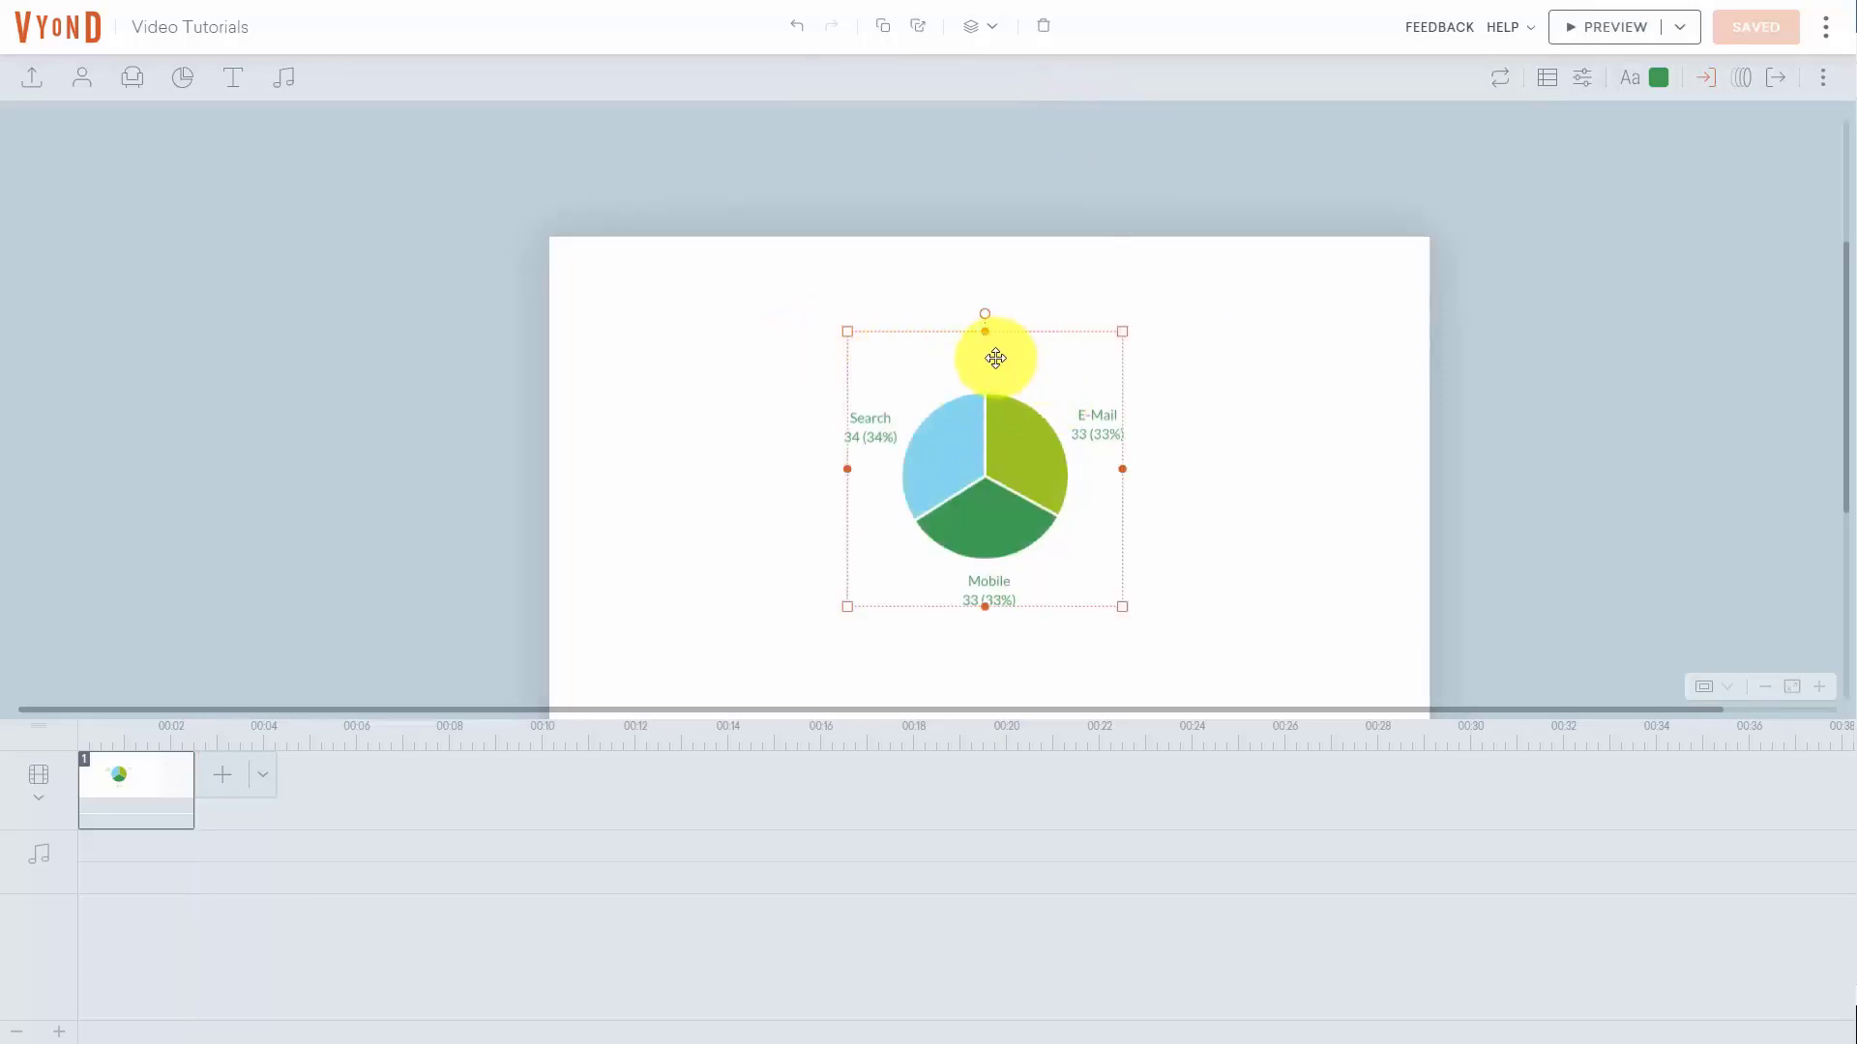
# Step: Add a 4-second down-right motion path to the pie chart, lengthen the scene to 7.333 s, and save
pyautogui.click(1738, 79)
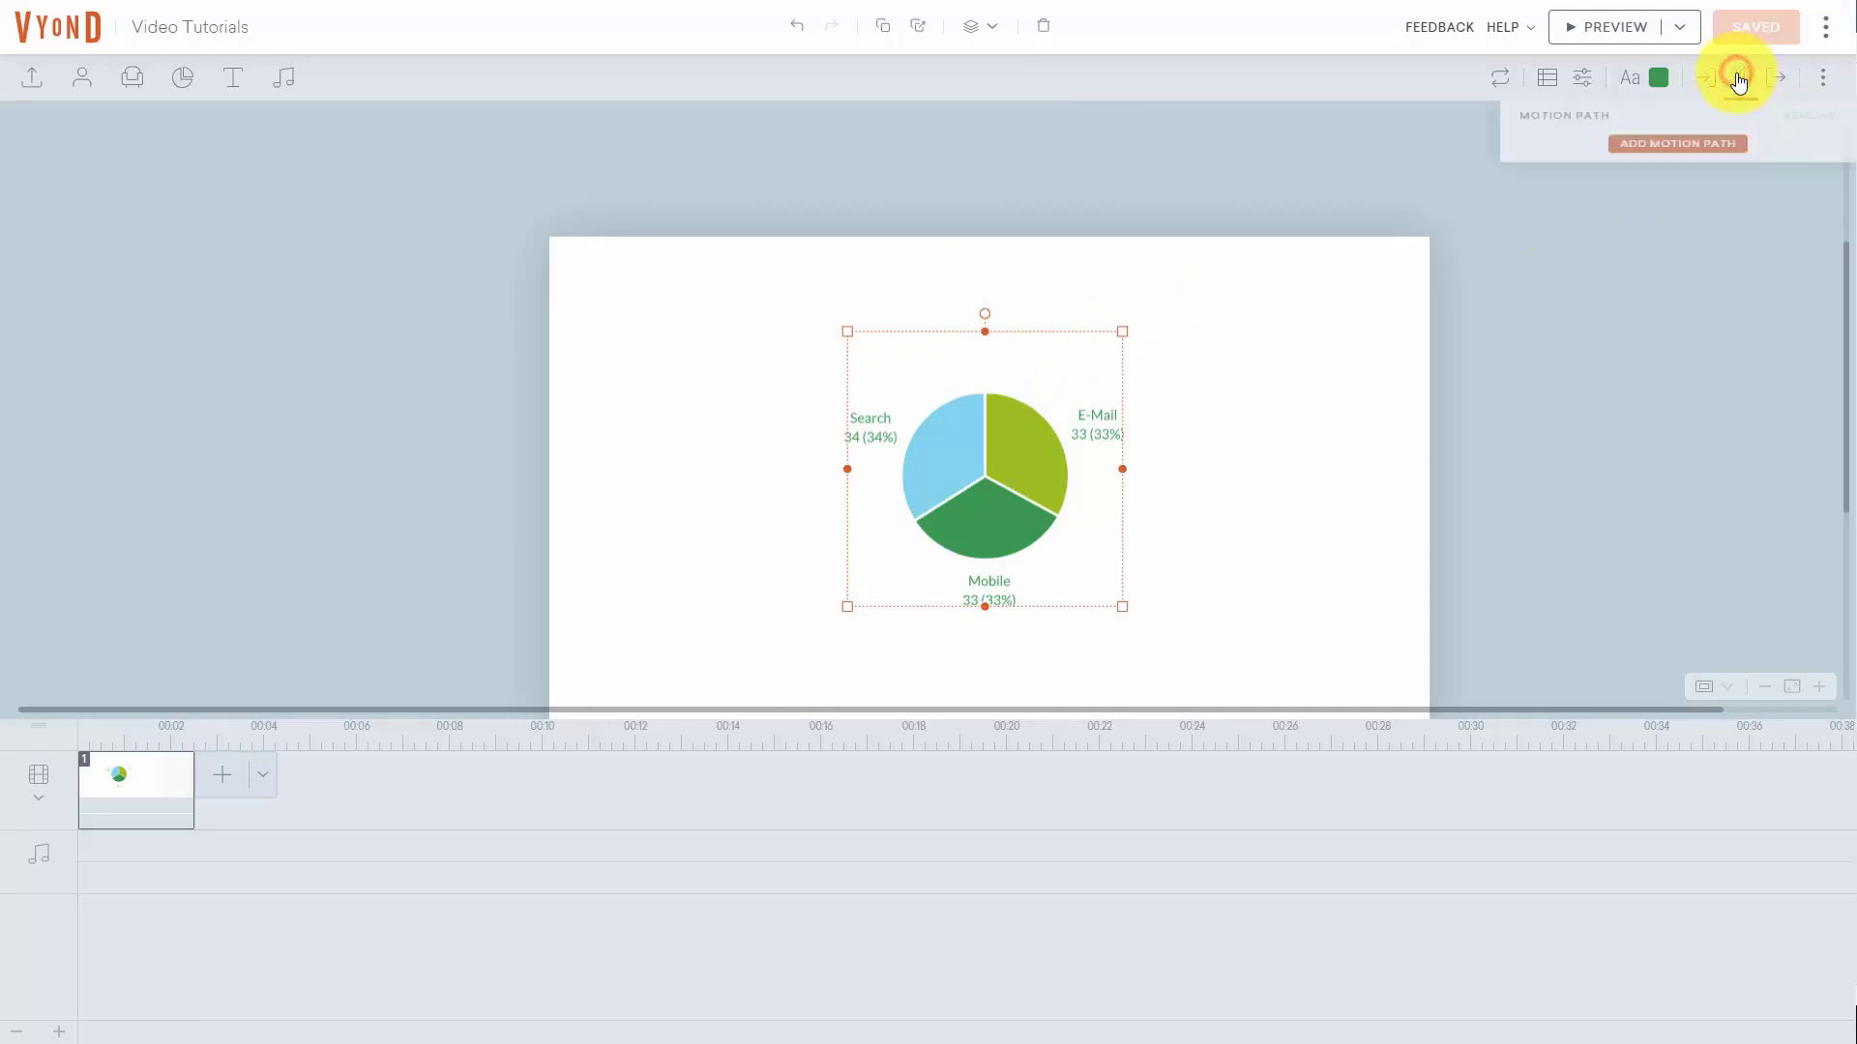
pyautogui.click(1649, 158)
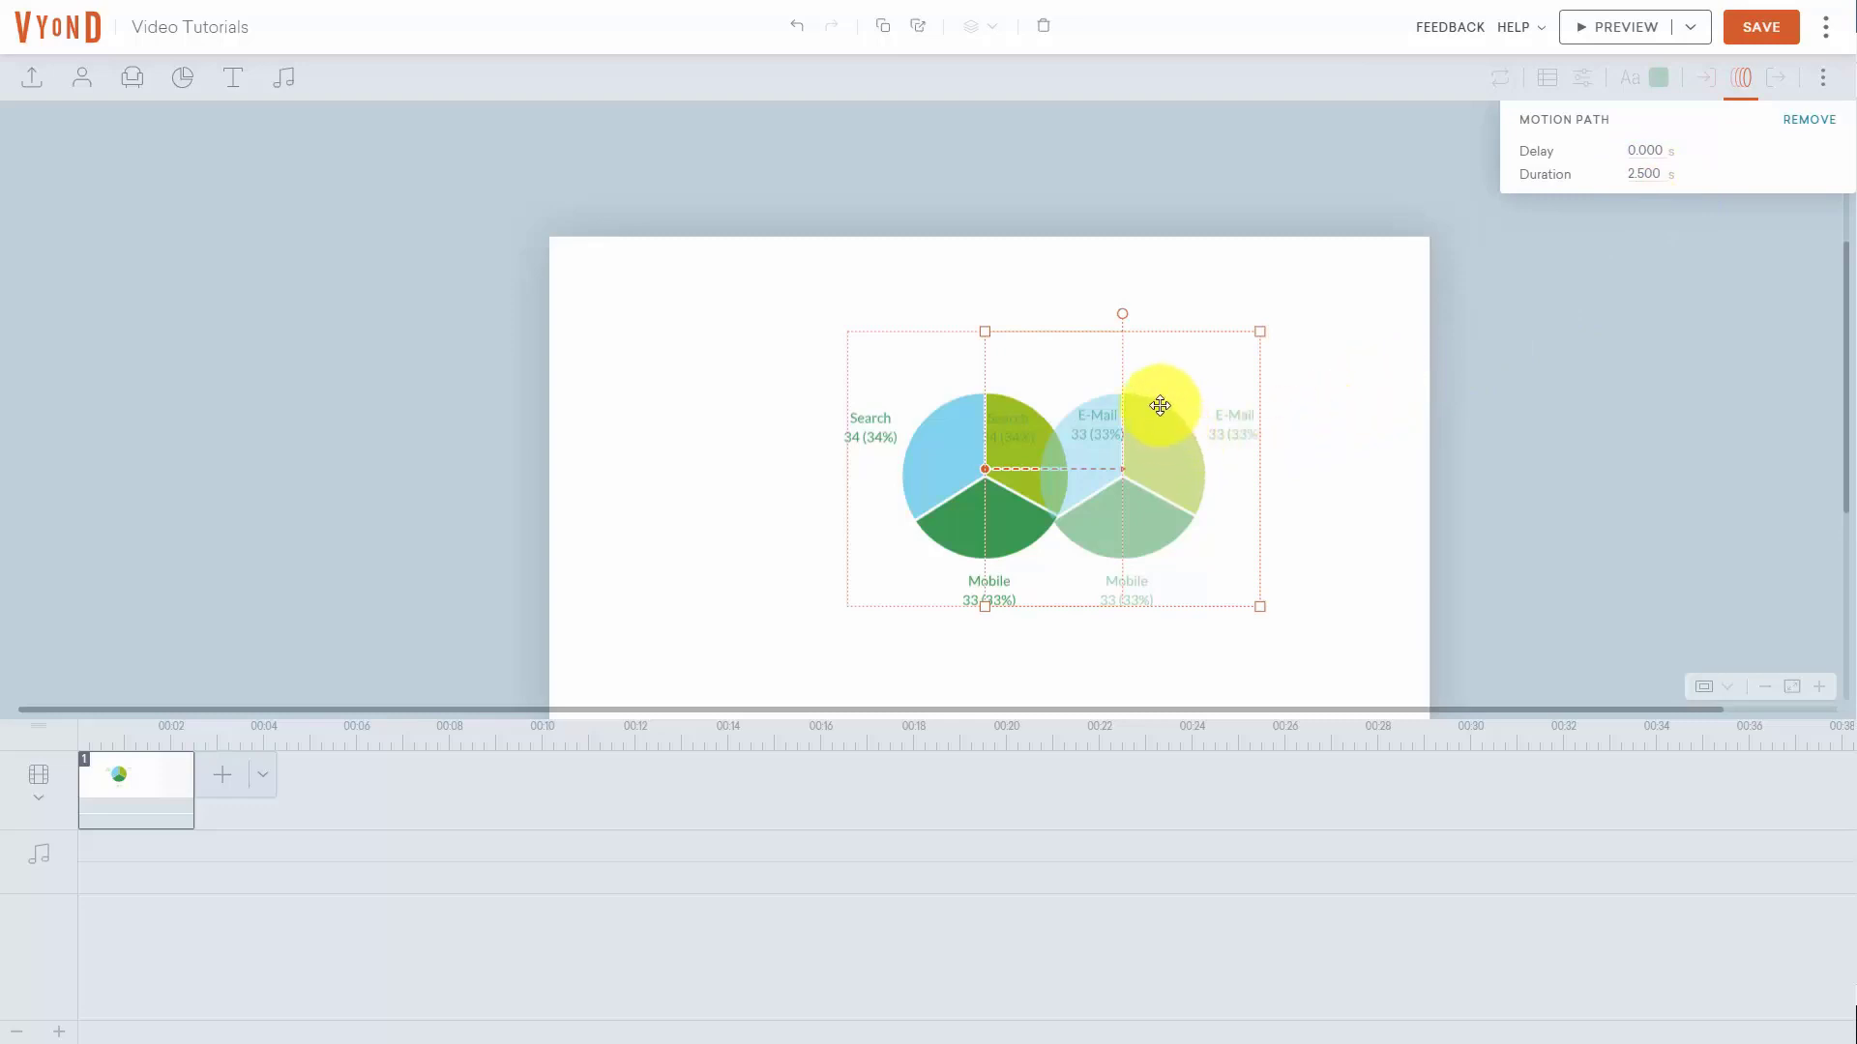
pyautogui.moveTo(1274, 441); pyautogui.dragTo(1311, 489)
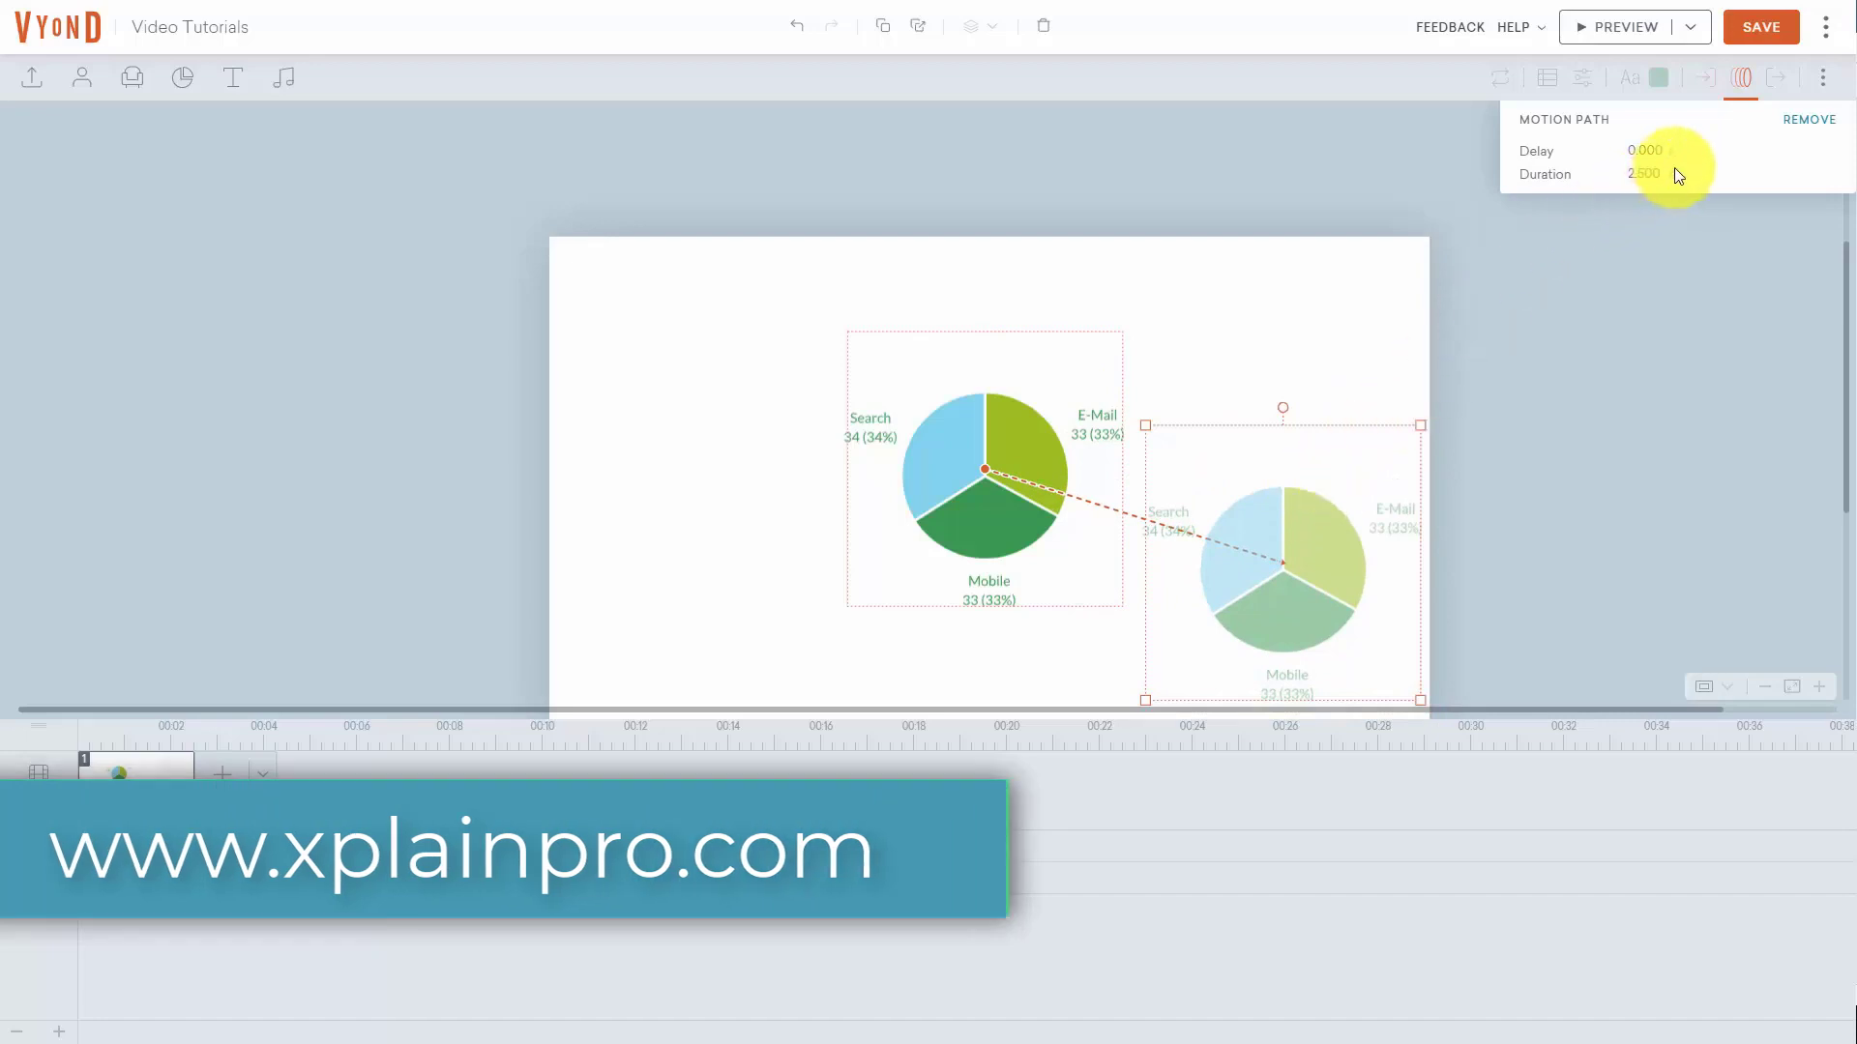
pyautogui.click(1643, 175)
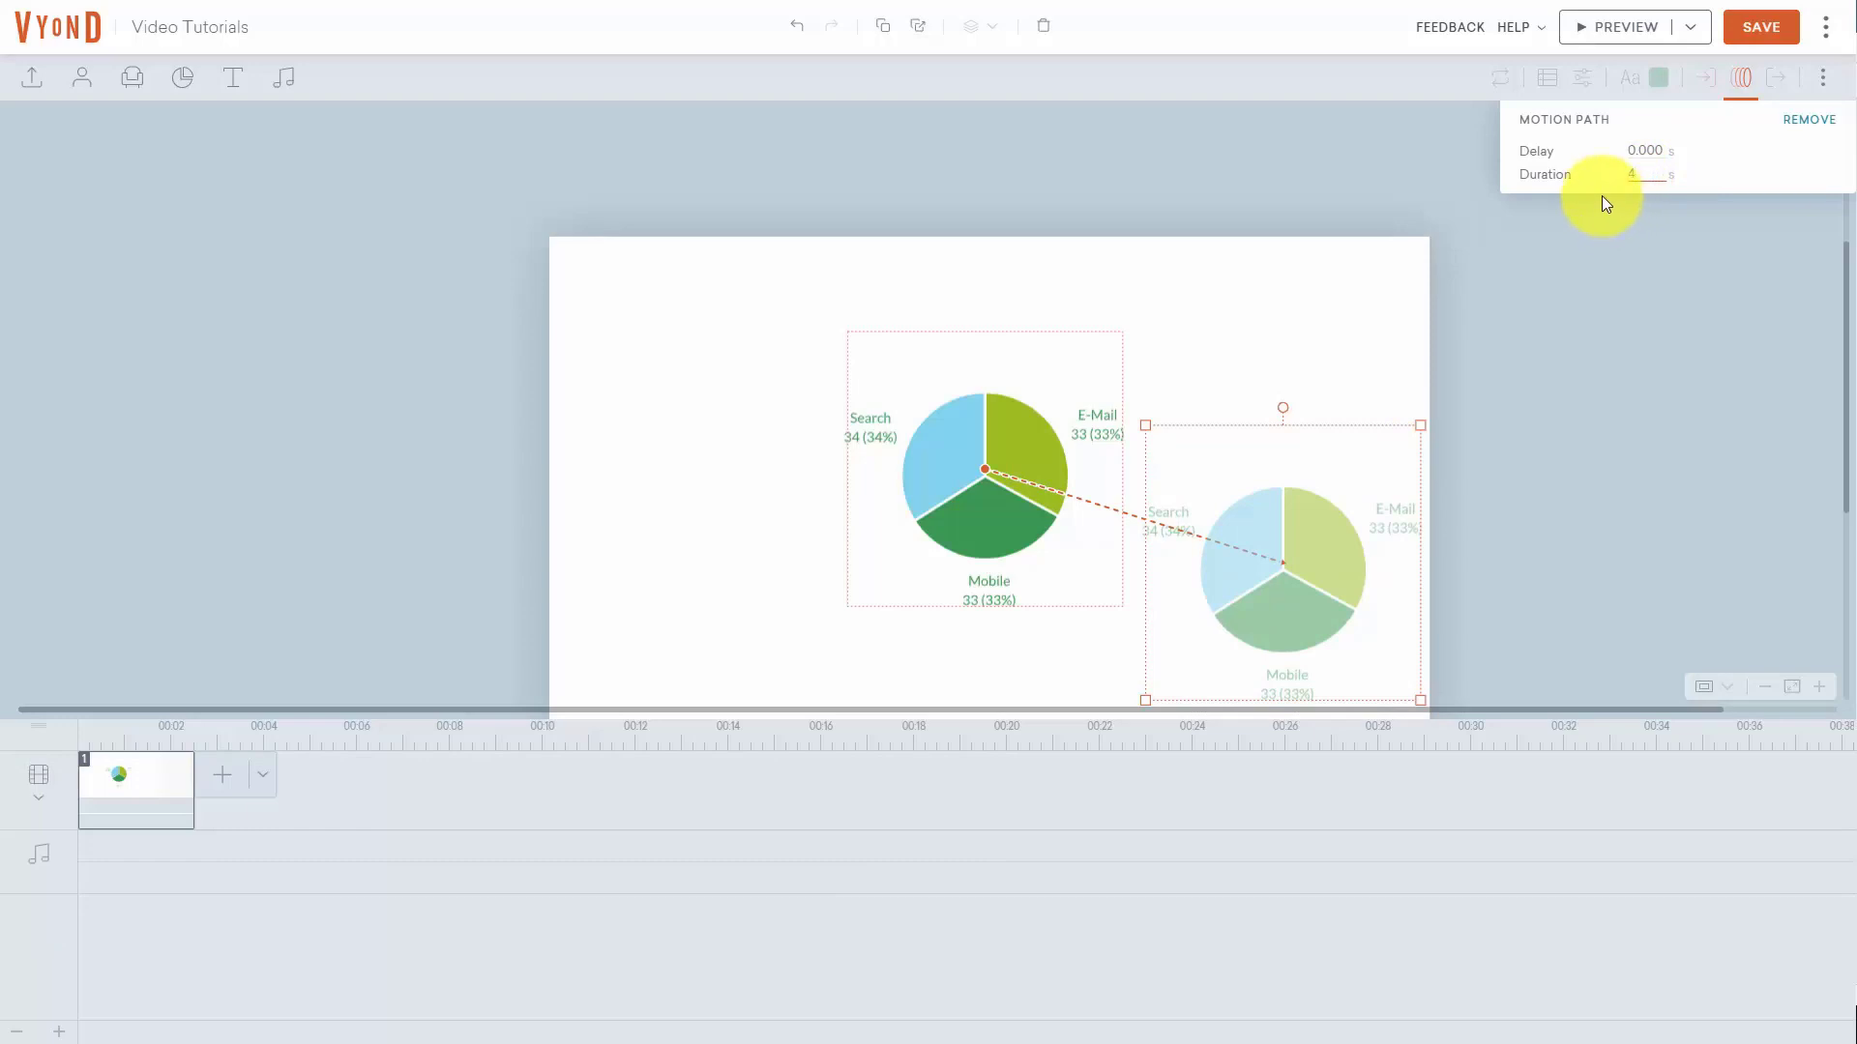
pyautogui.press('Return')
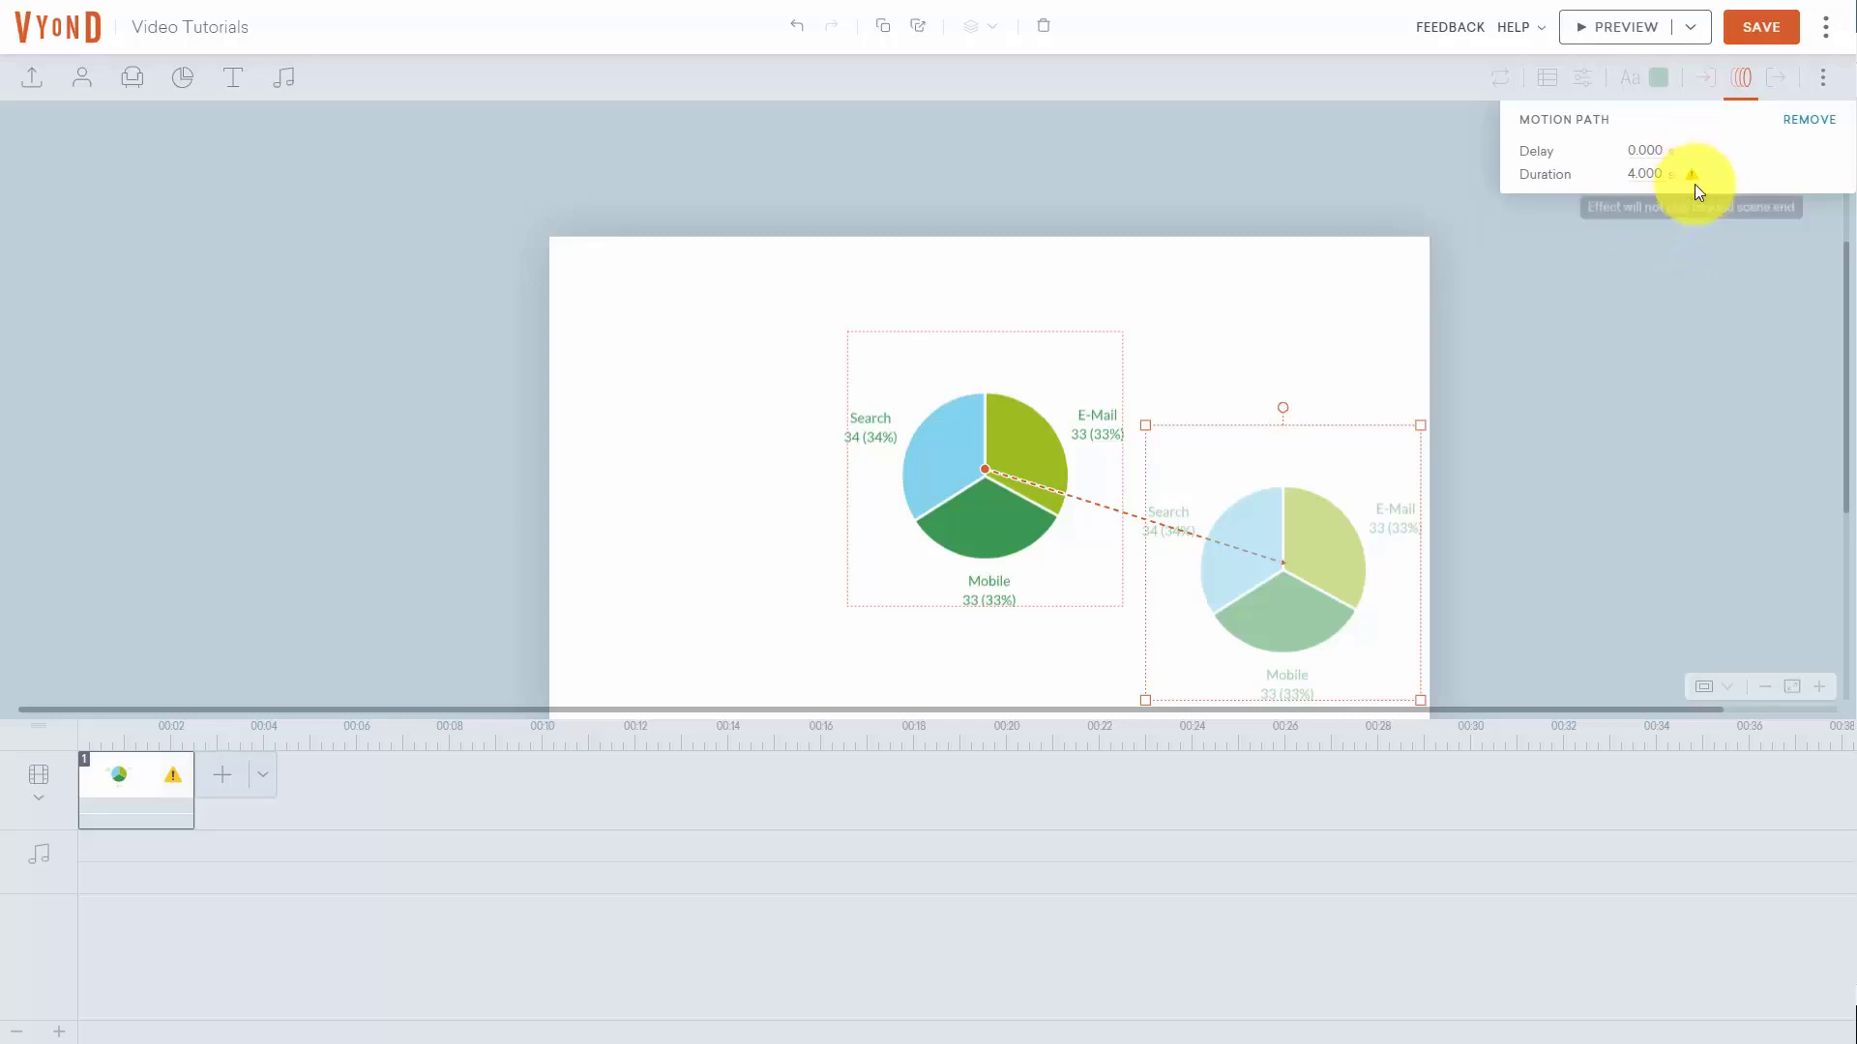
pyautogui.moveTo(194, 788); pyautogui.dragTo(414, 787)
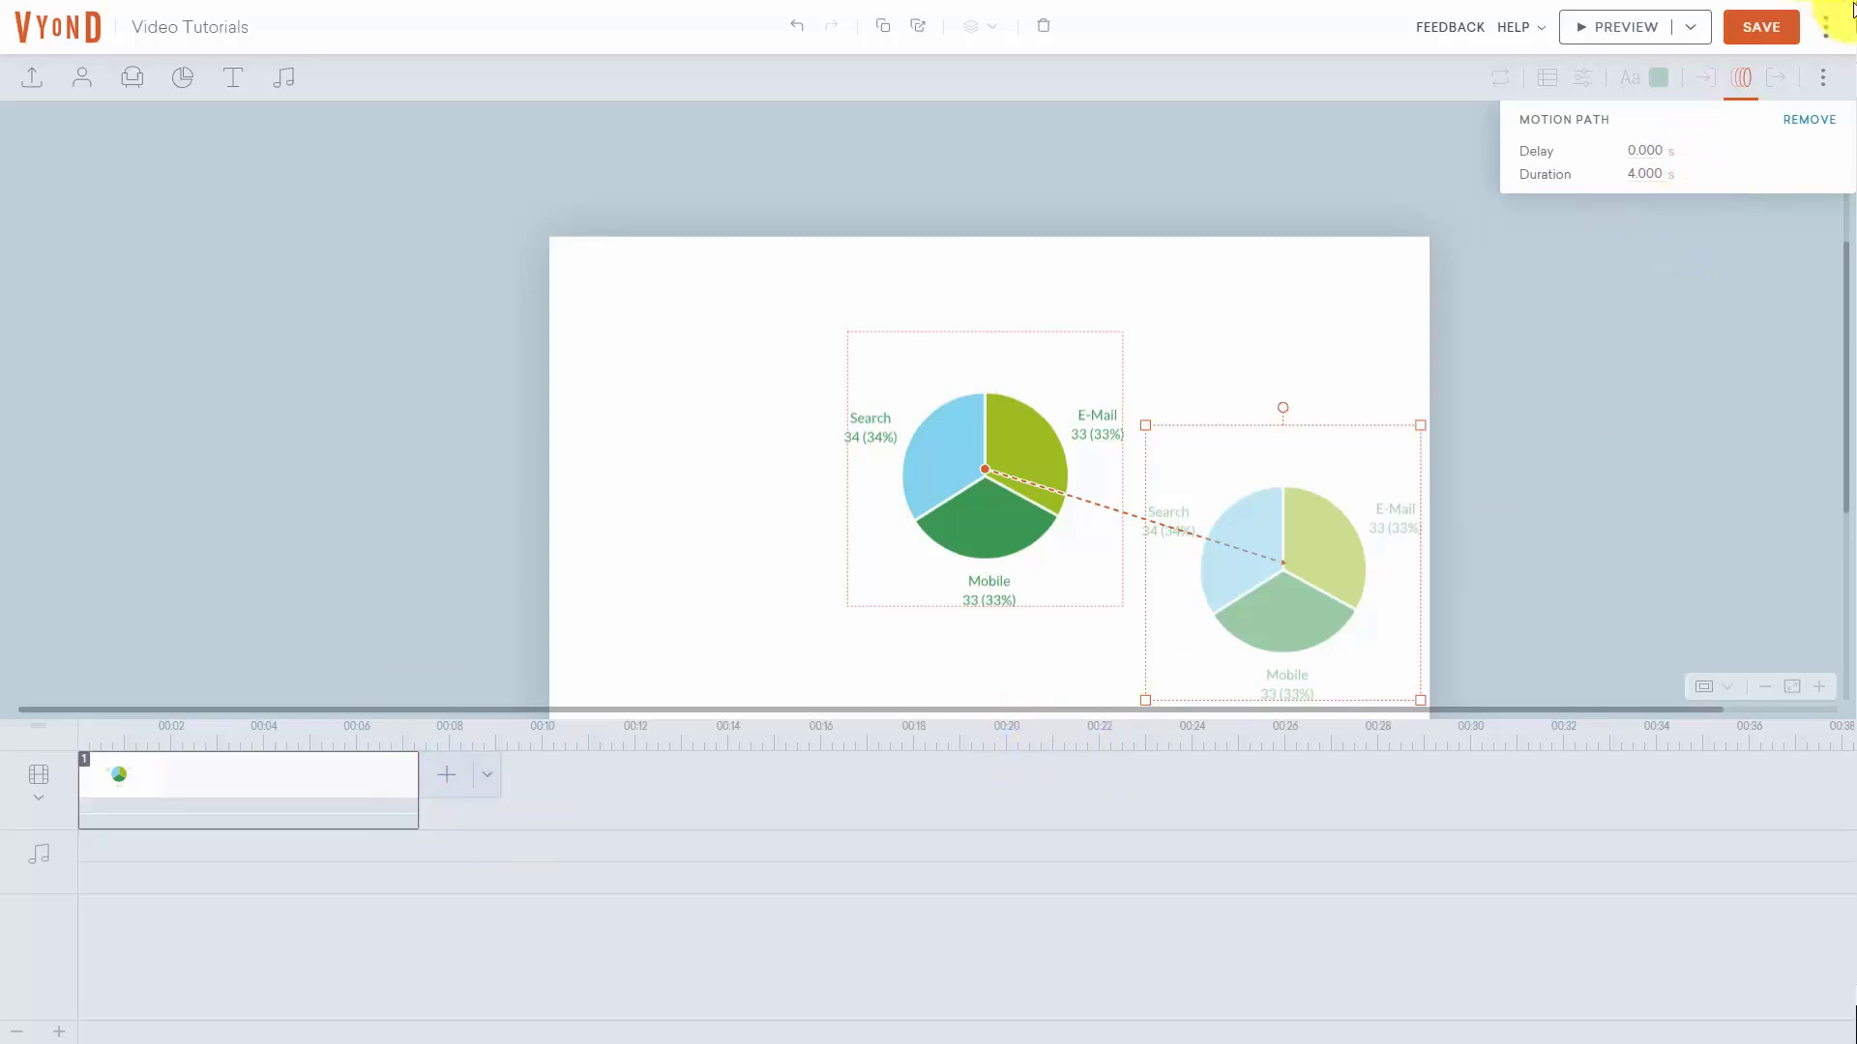
pyautogui.click(1743, 35)
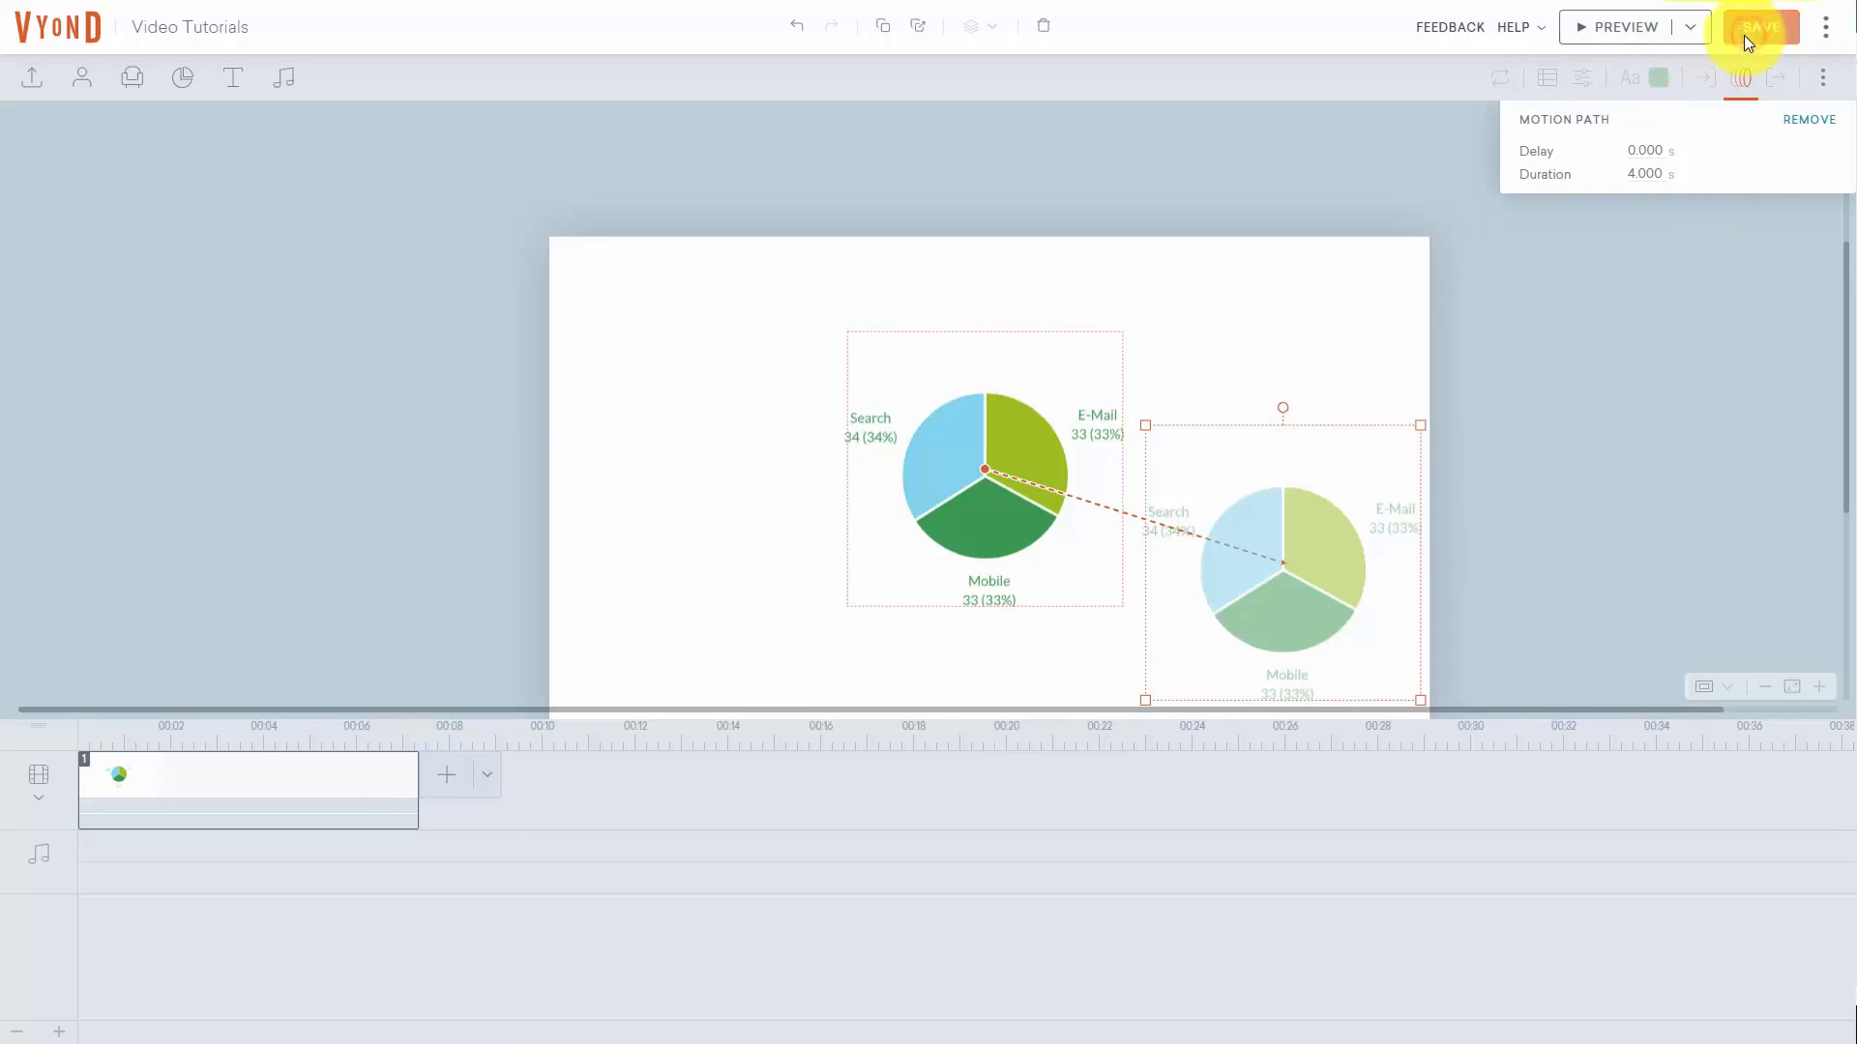
pyautogui.click(1581, 36)
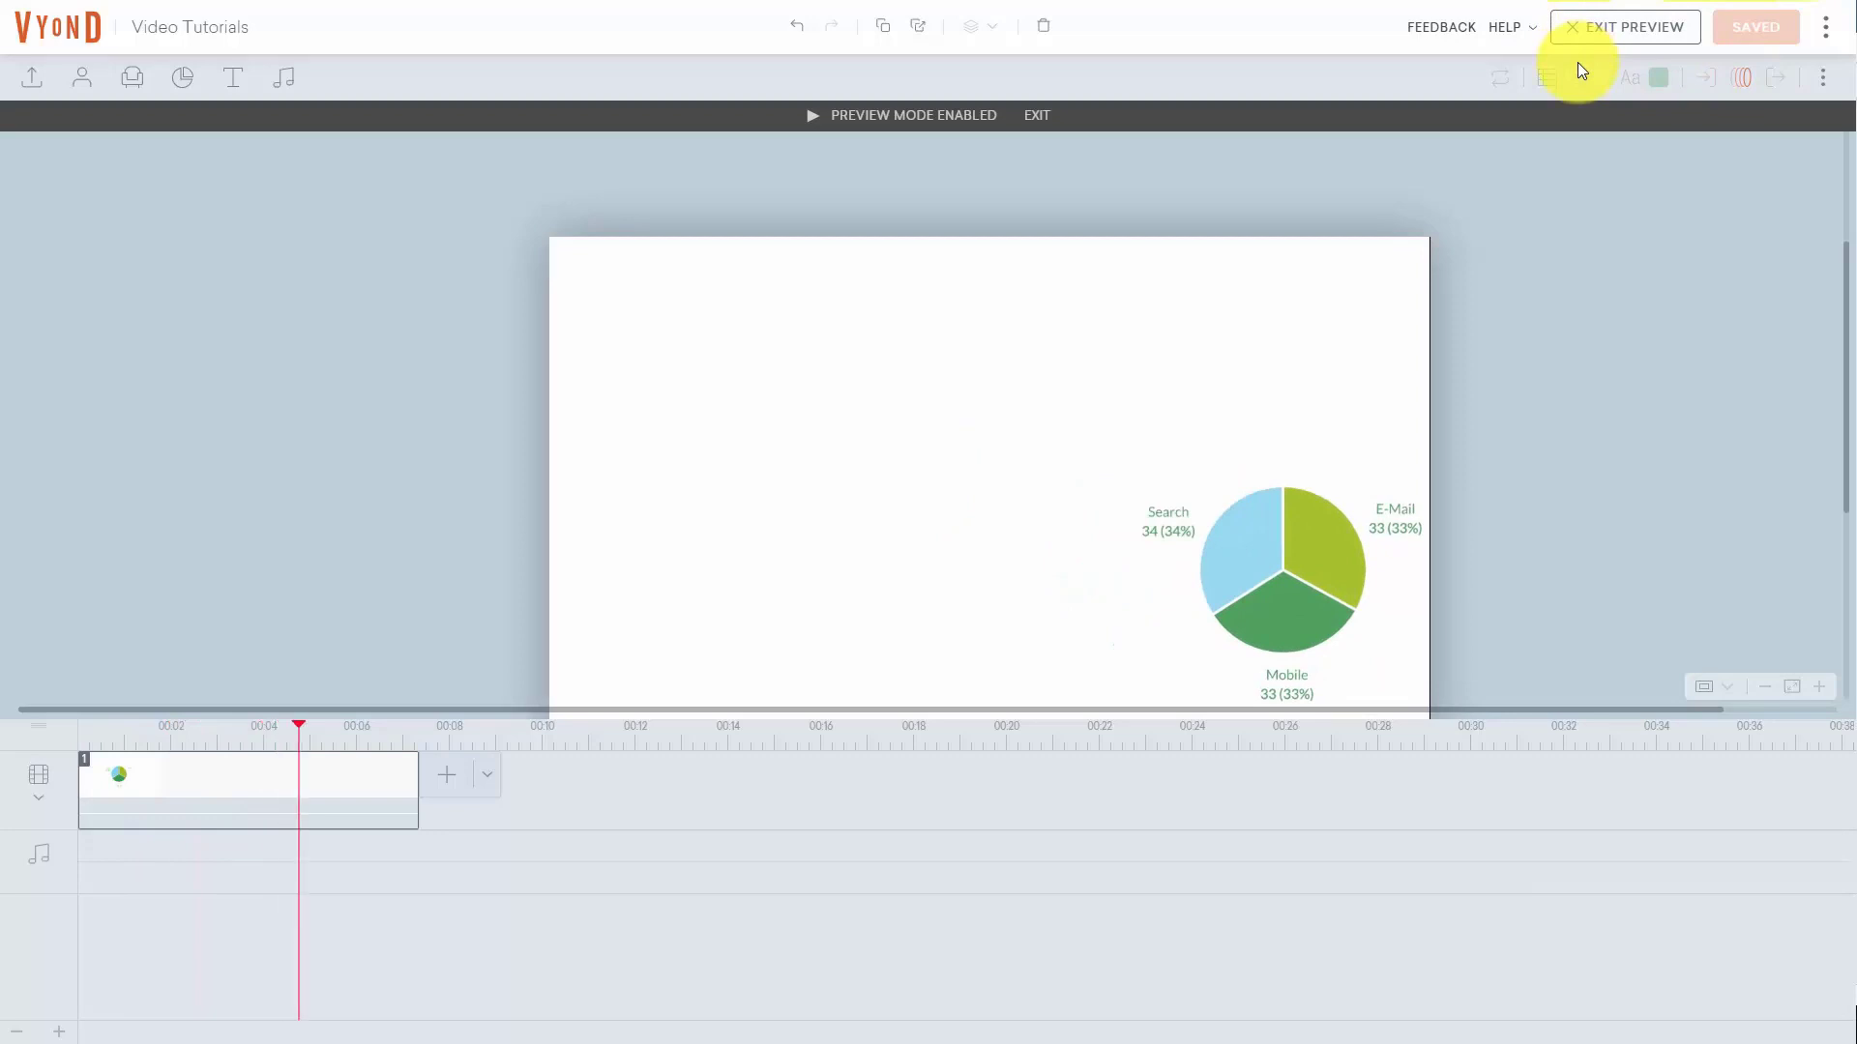
pyautogui.click(1605, 29)
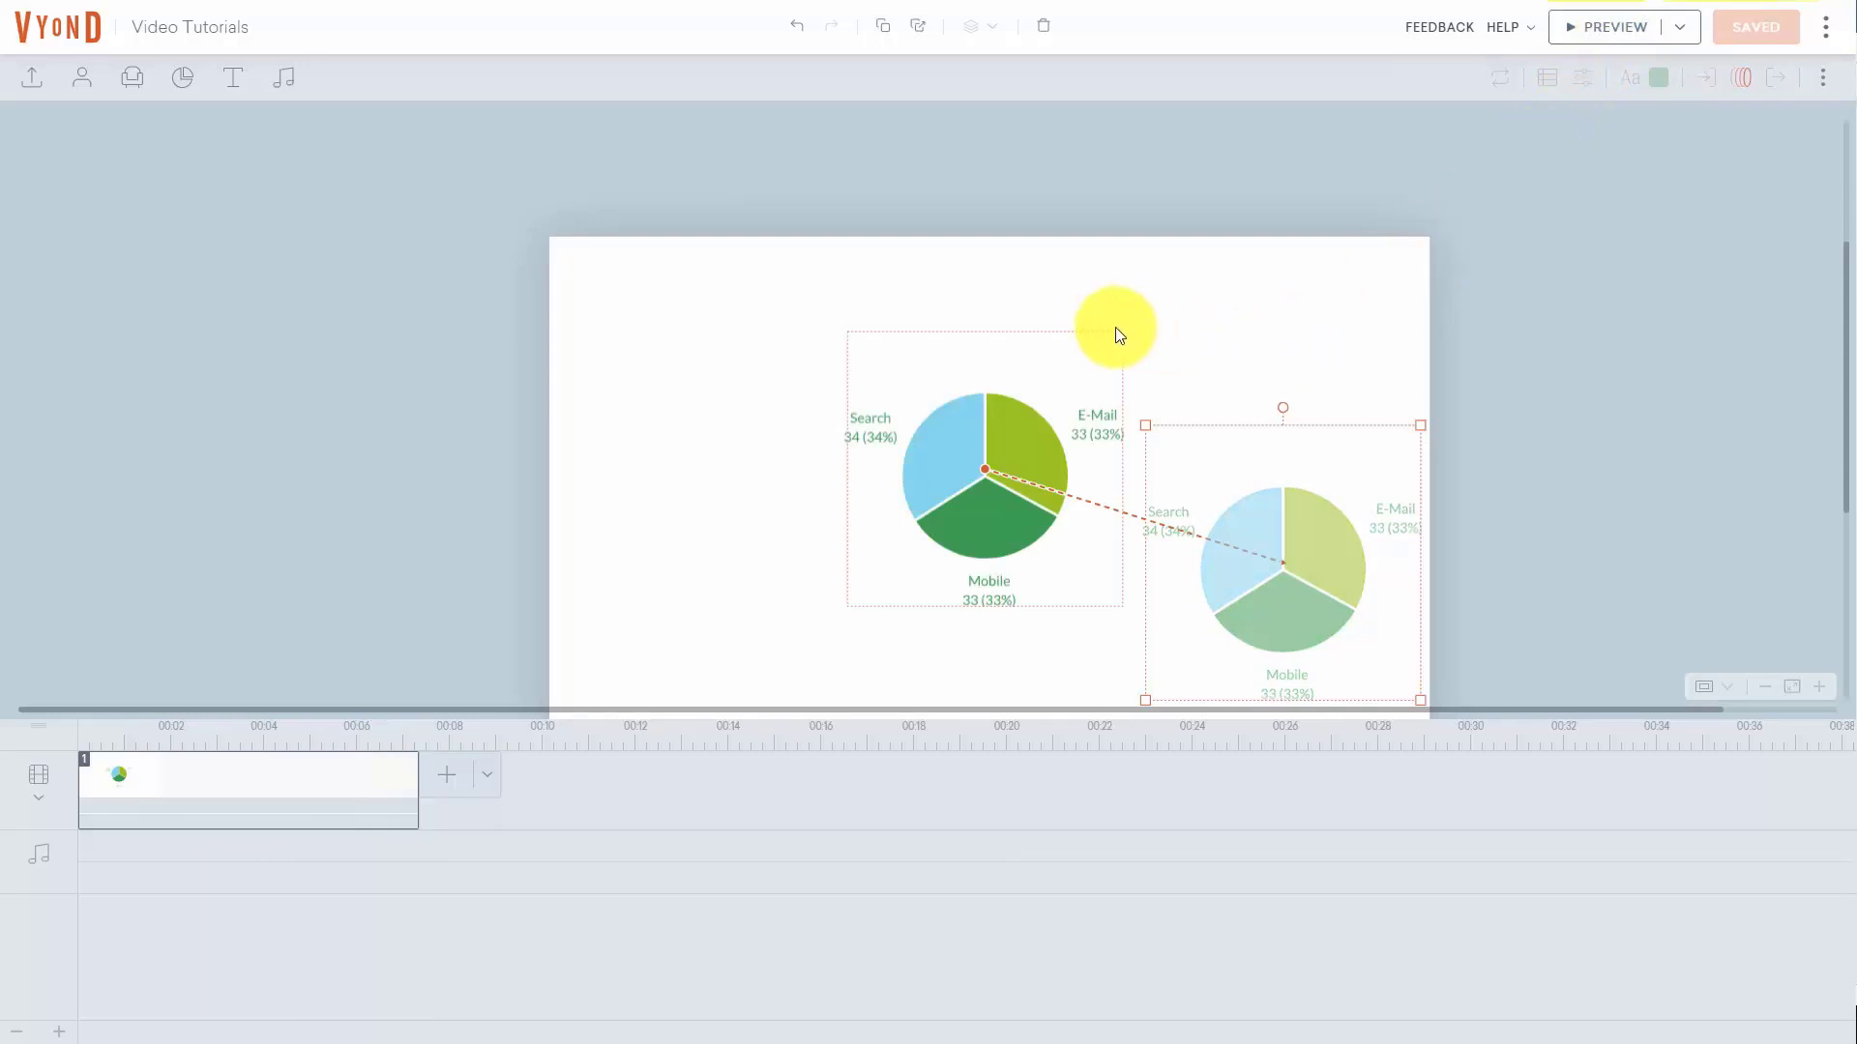
# Step: Give the pie chart a Sparkles - Vertical exit at 6.333 s, save, and preview
pyautogui.click(984, 401)
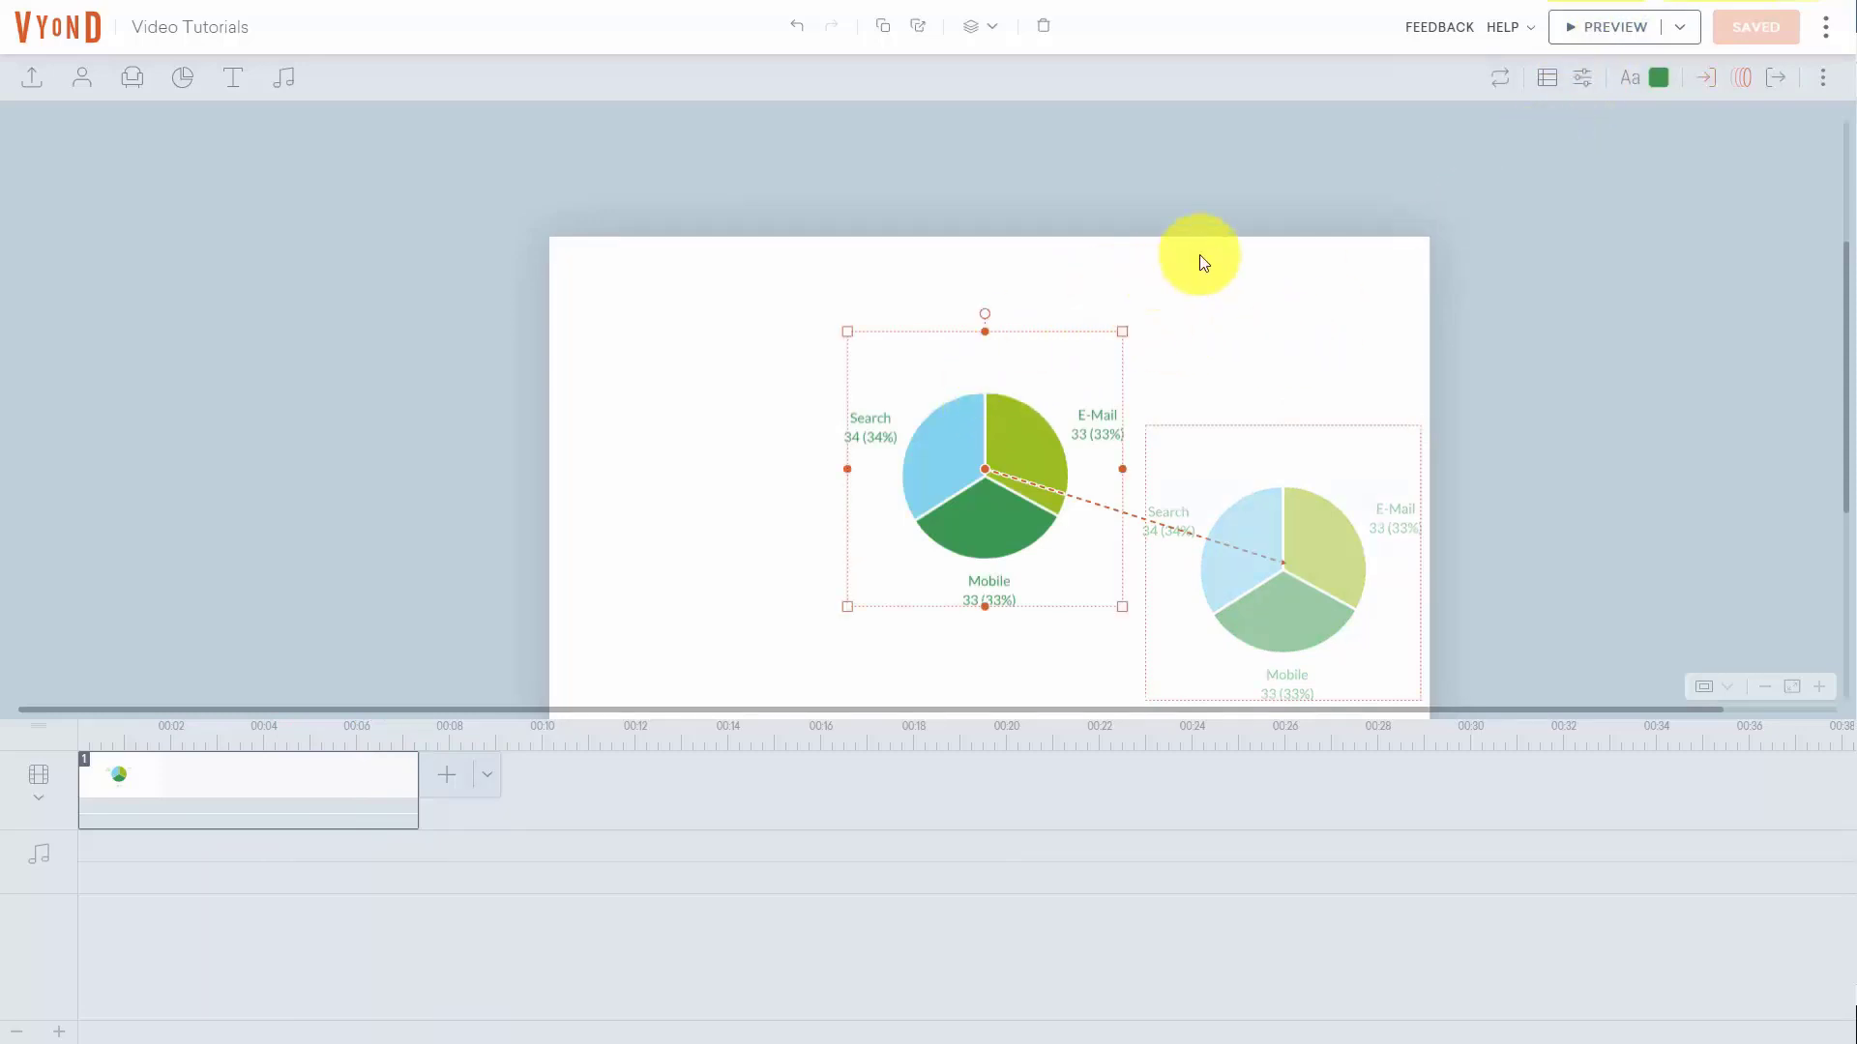
pyautogui.click(1774, 81)
pyautogui.click(1823, 166)
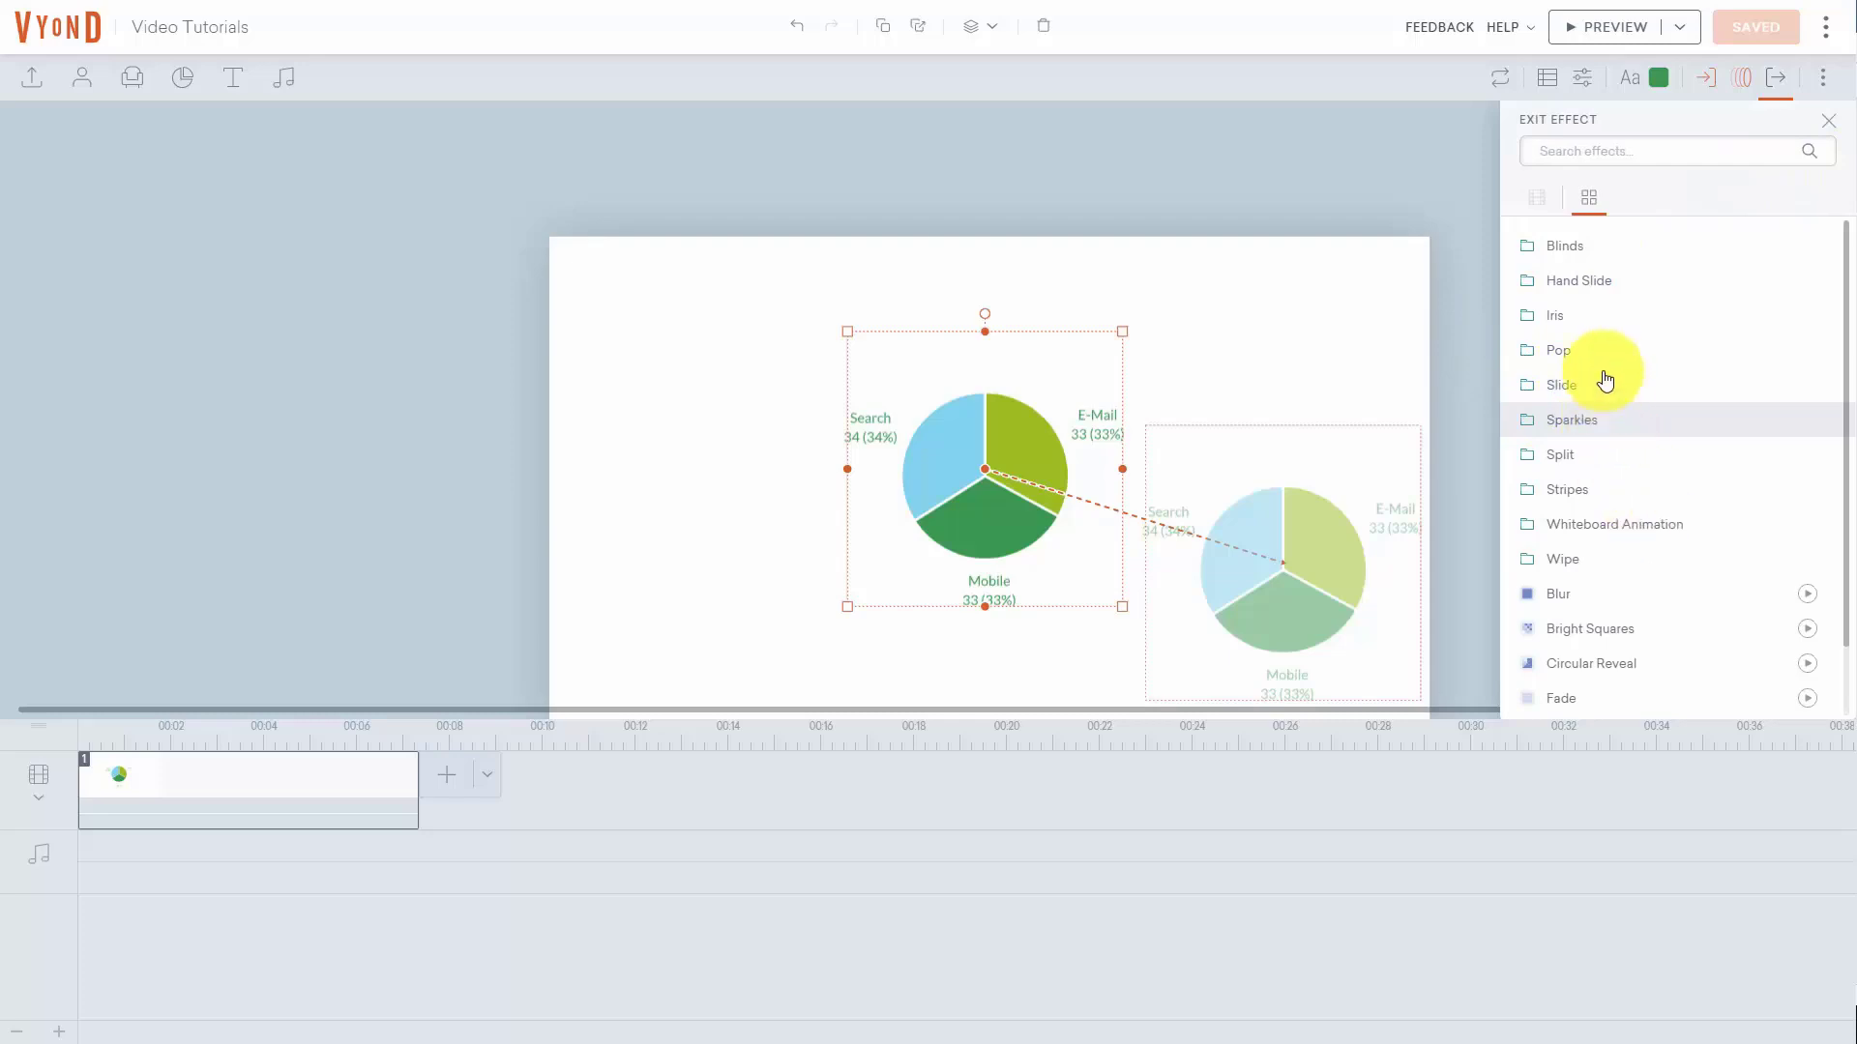
pyautogui.click(1557, 428)
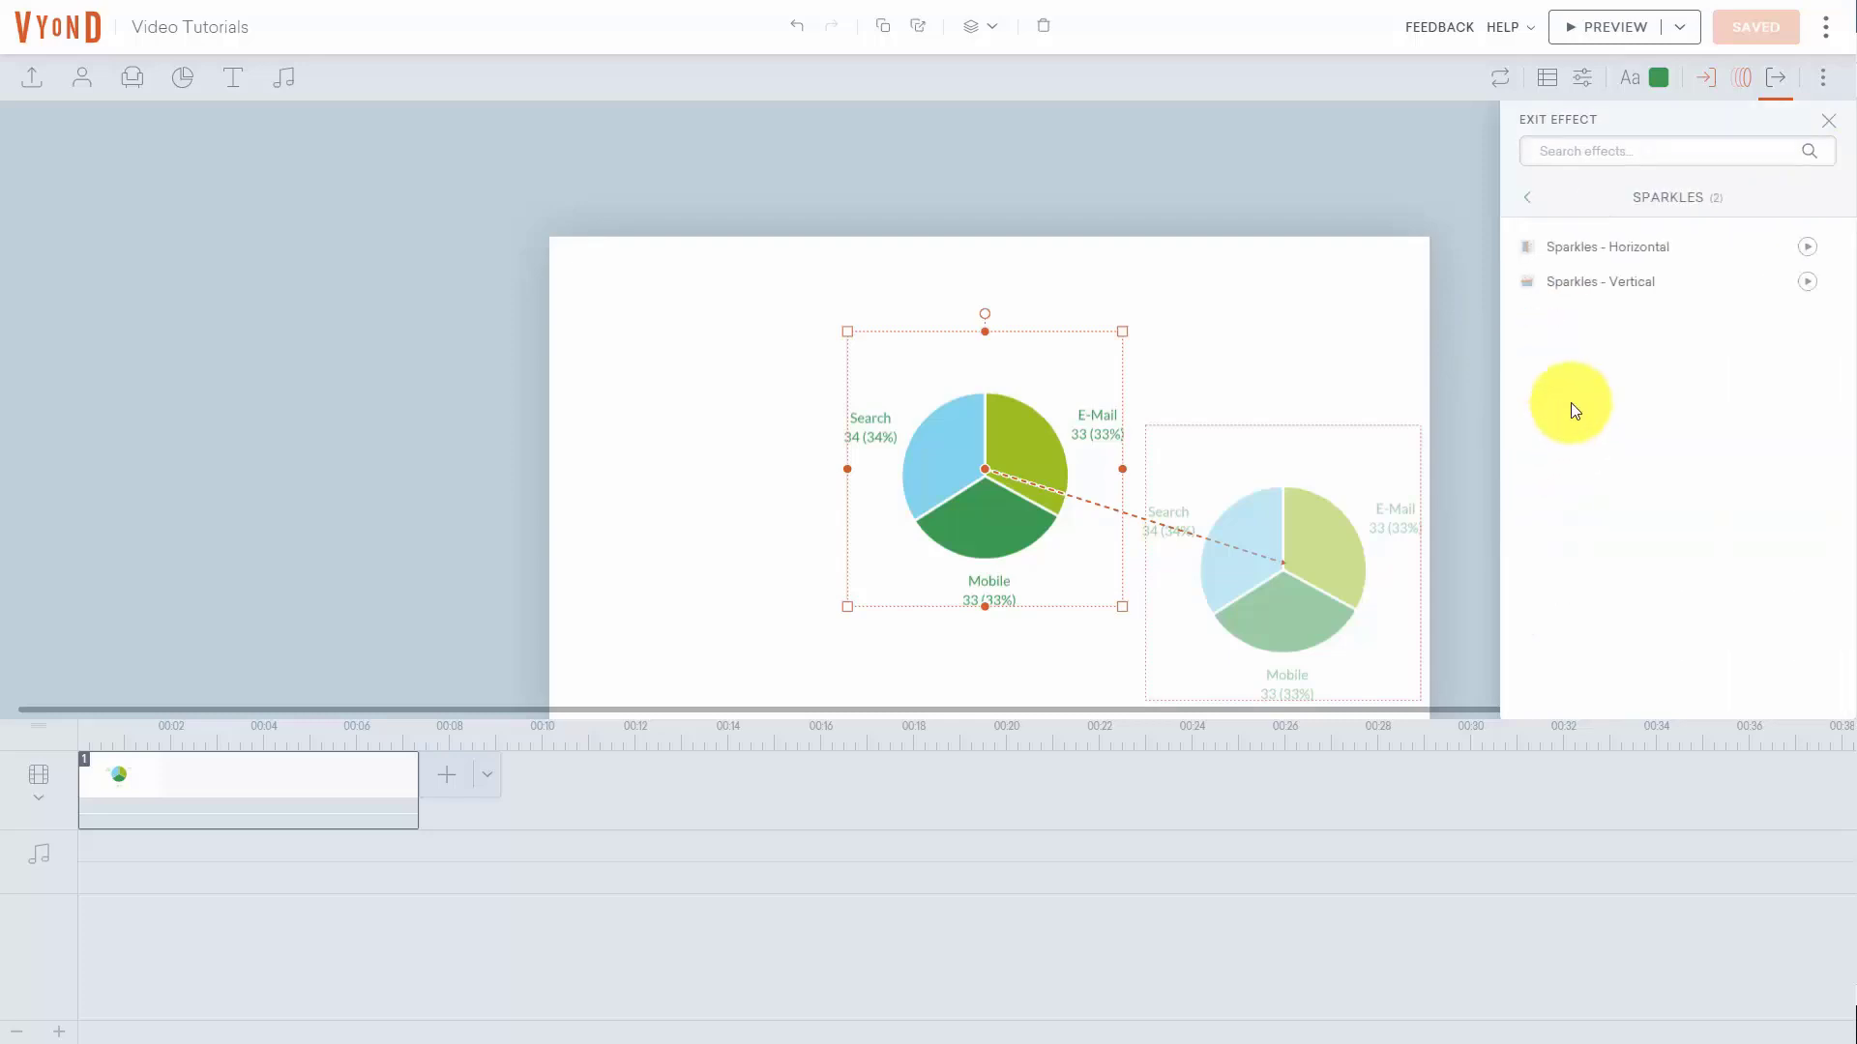
pyautogui.click(1596, 281)
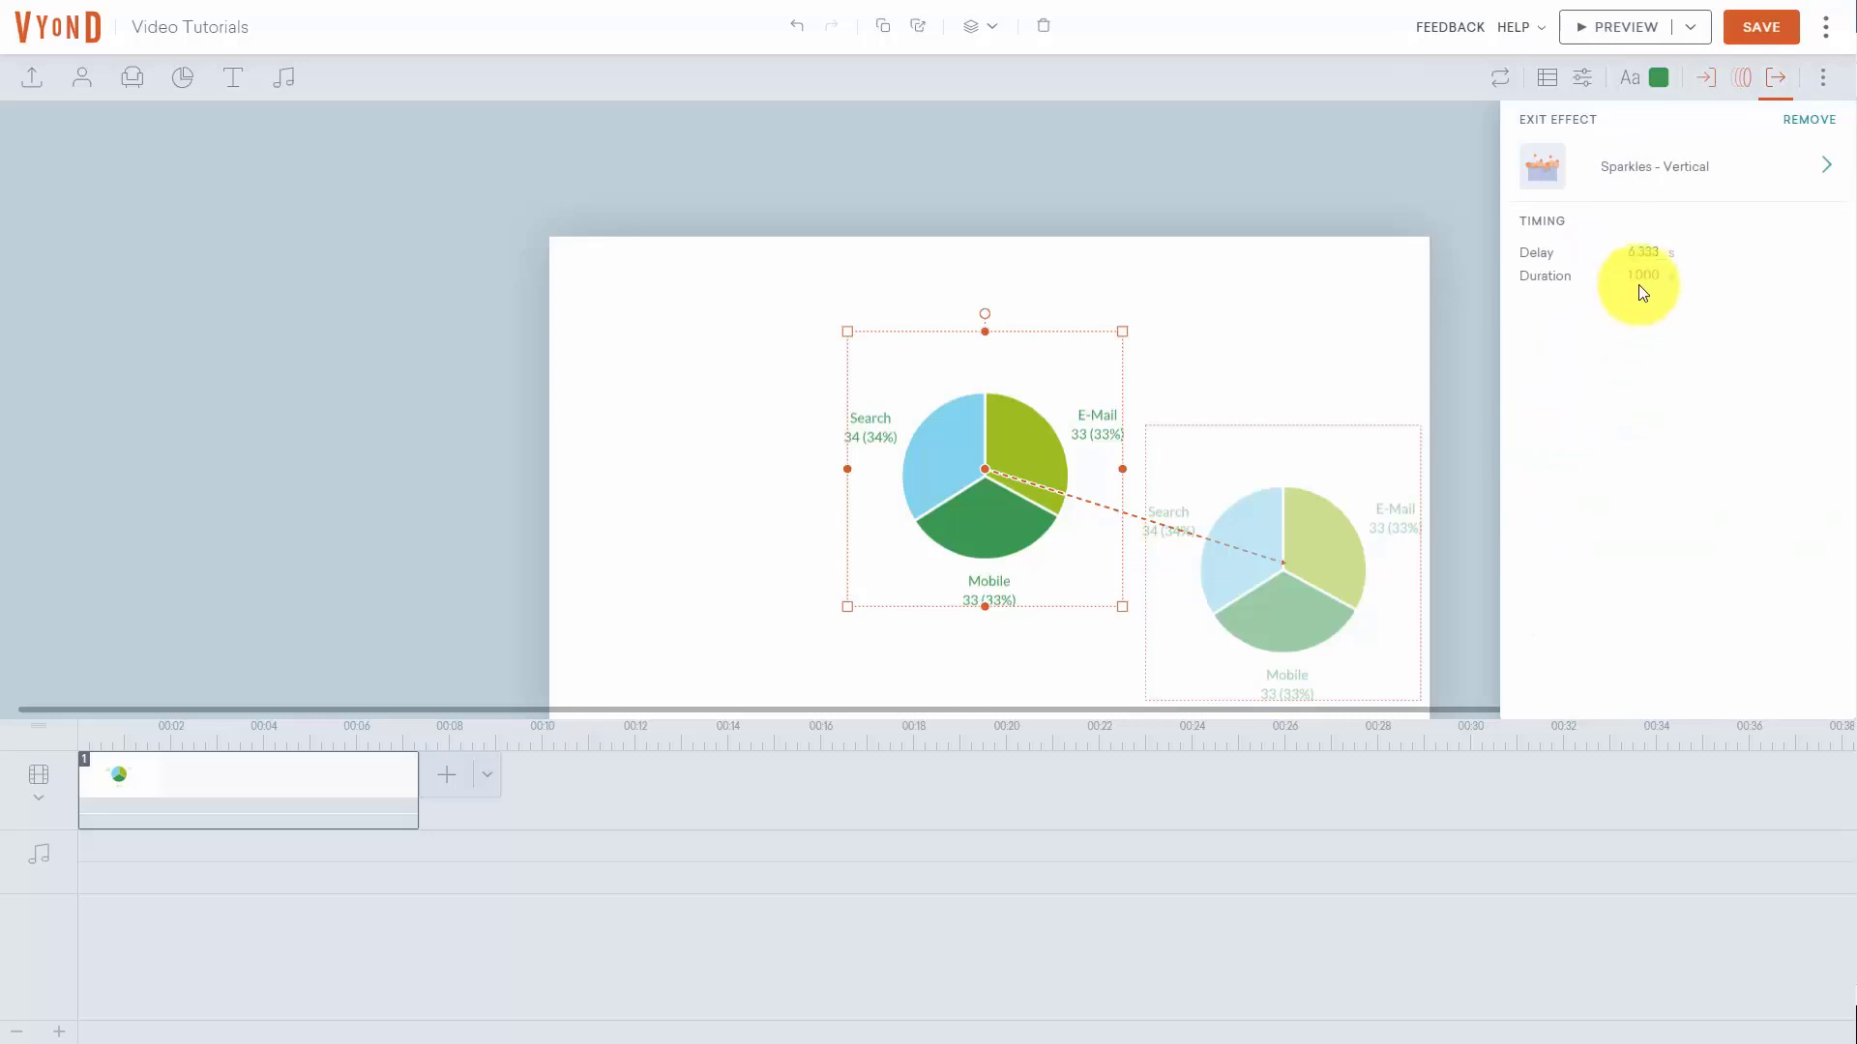
pyautogui.click(1737, 27)
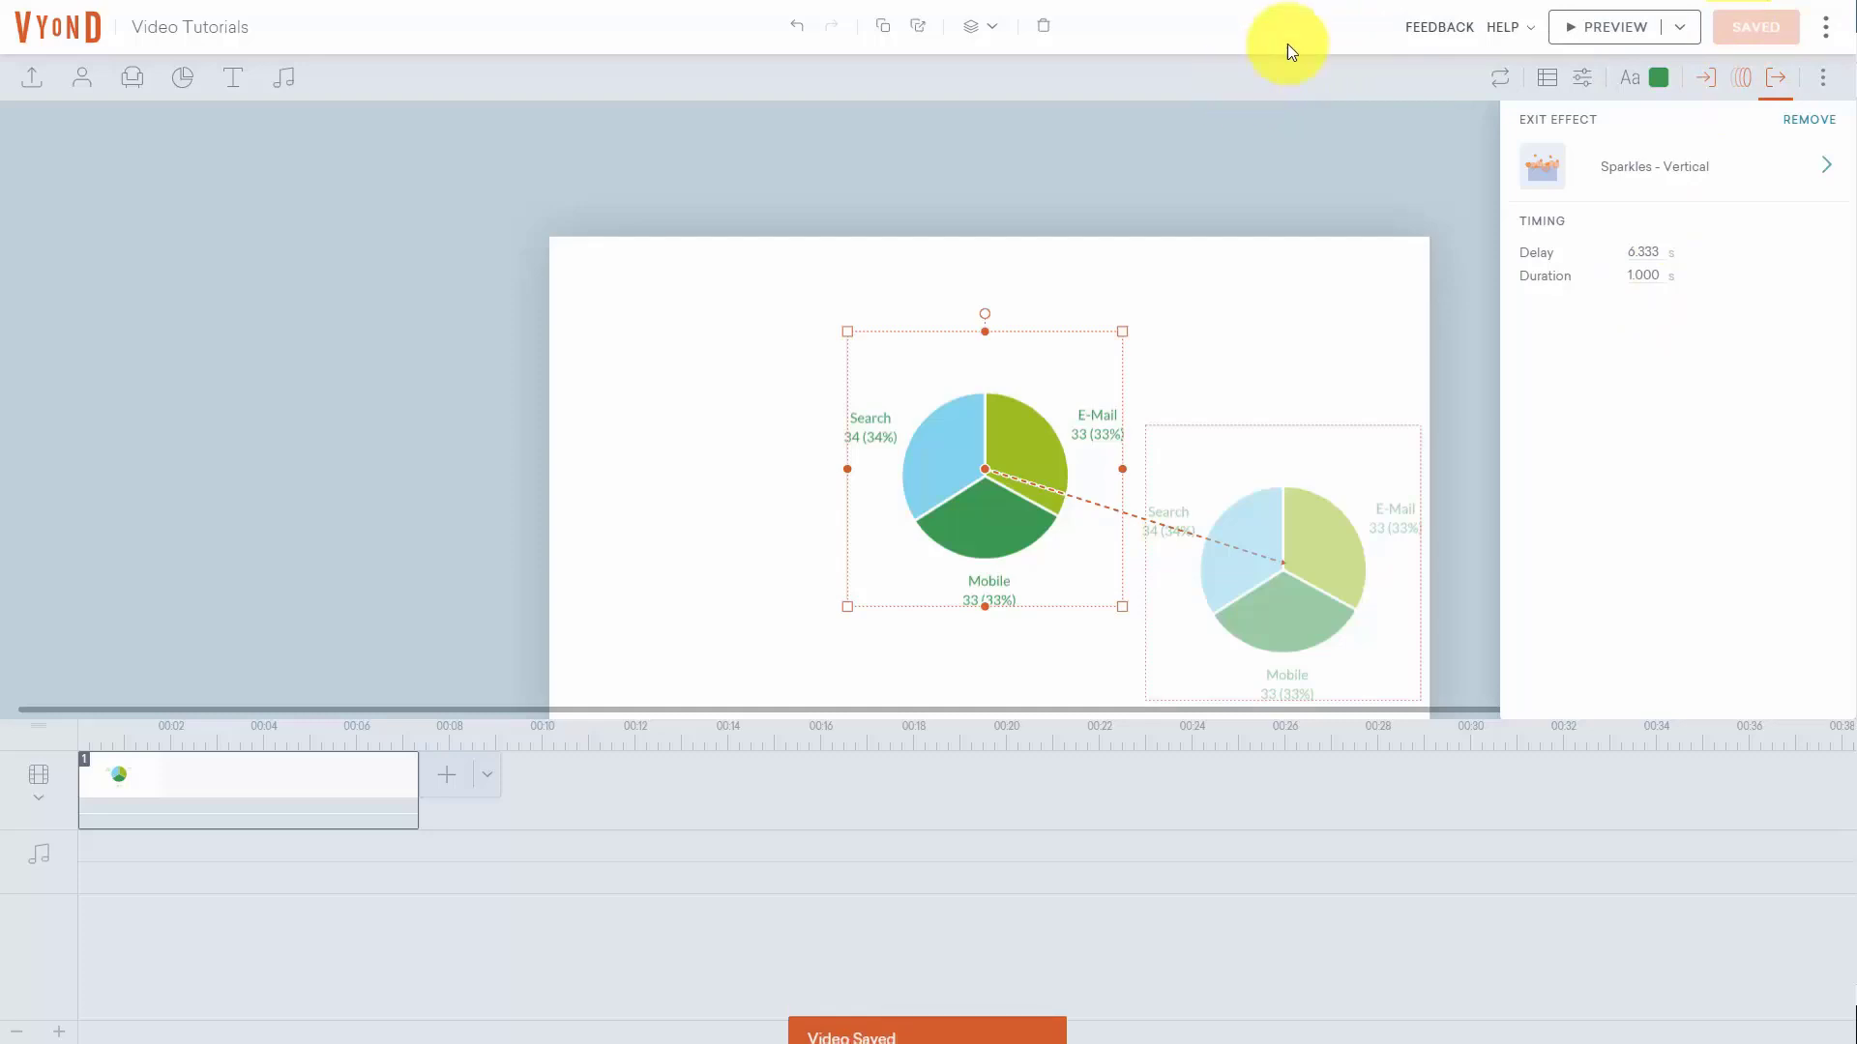
pyautogui.click(1594, 27)
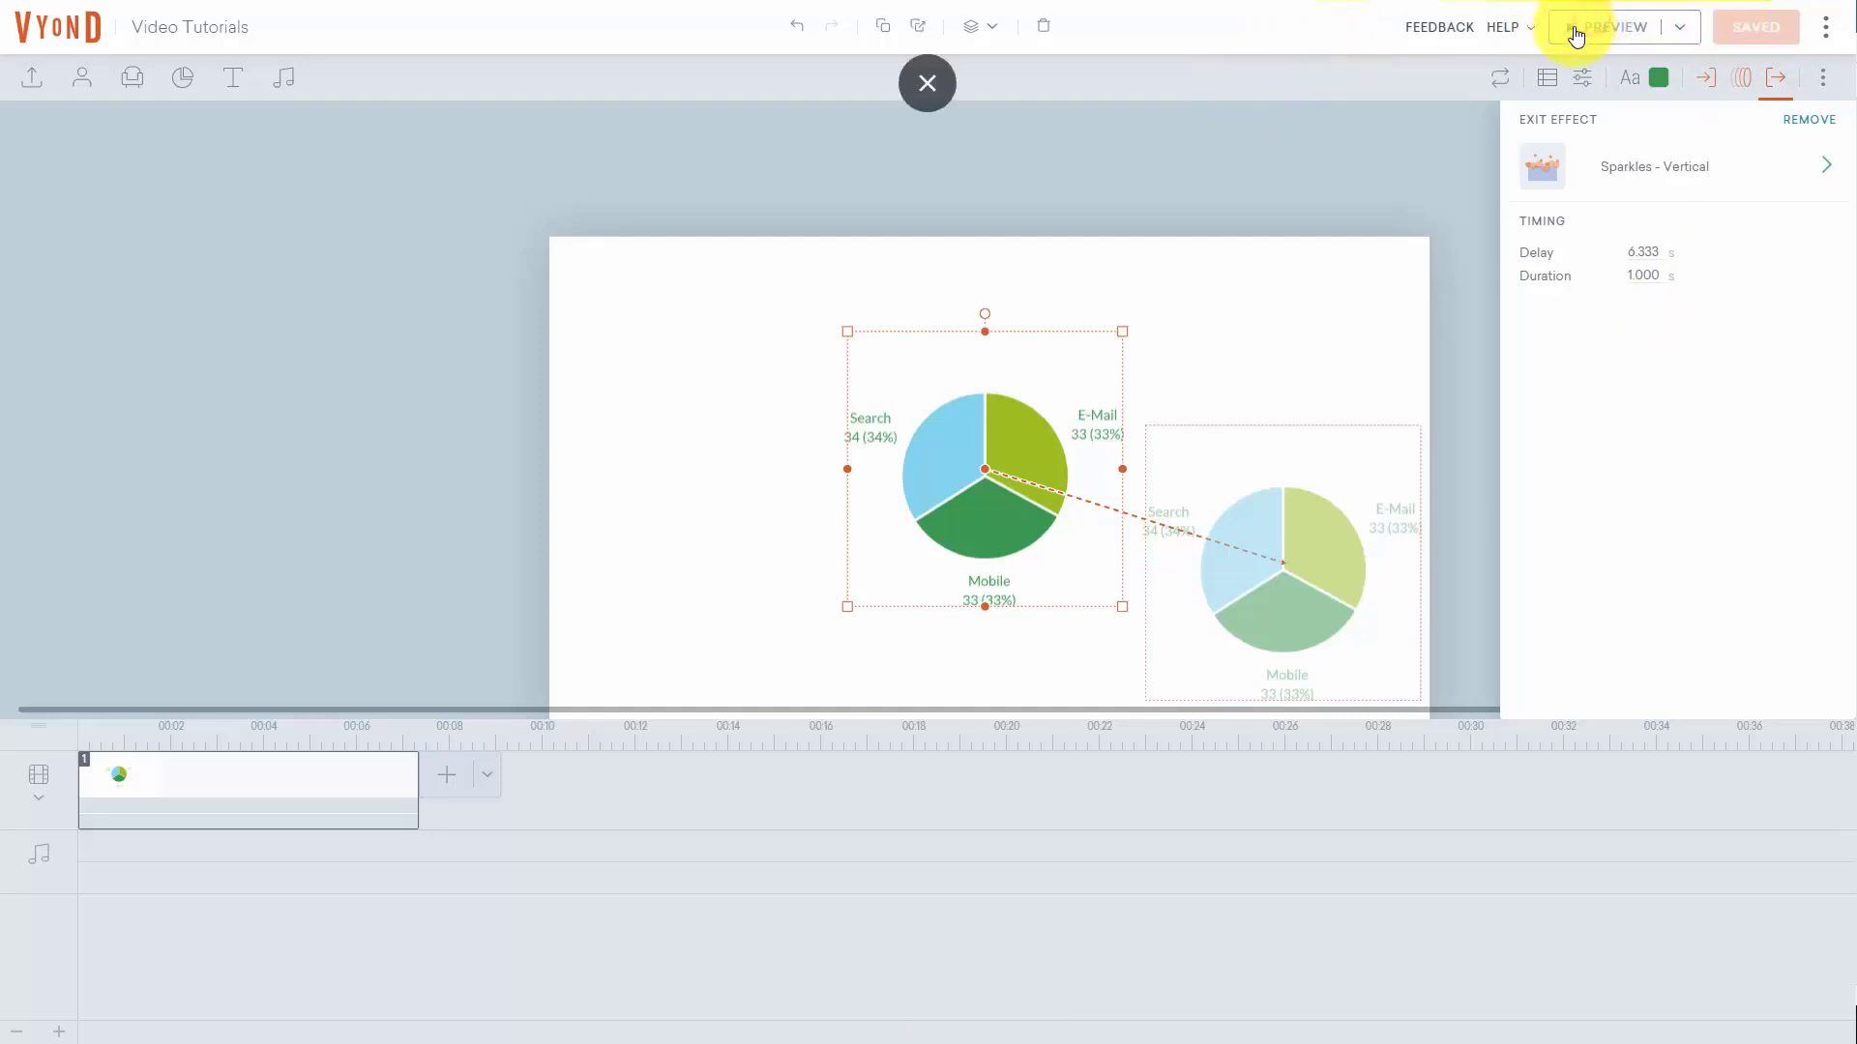